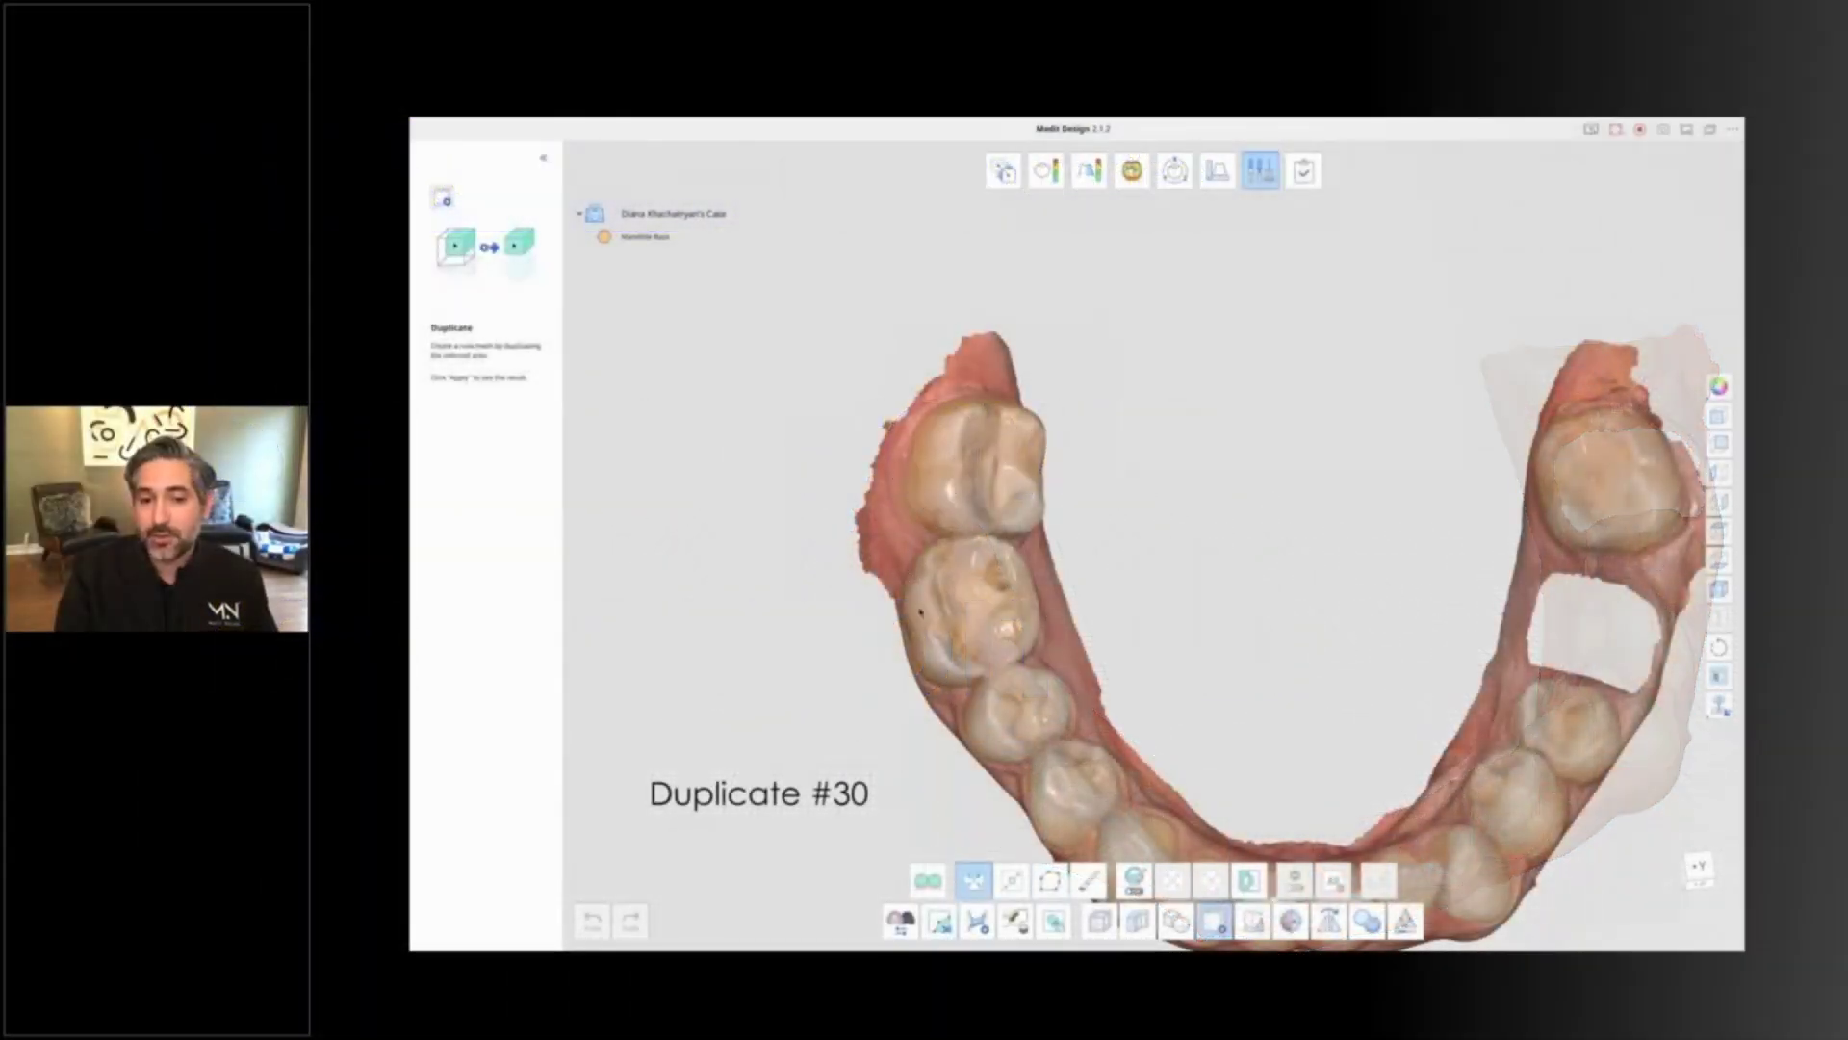
Step: Select the #30 molar on the lower-arch scan and choose the Duplicate tool
click(922, 612)
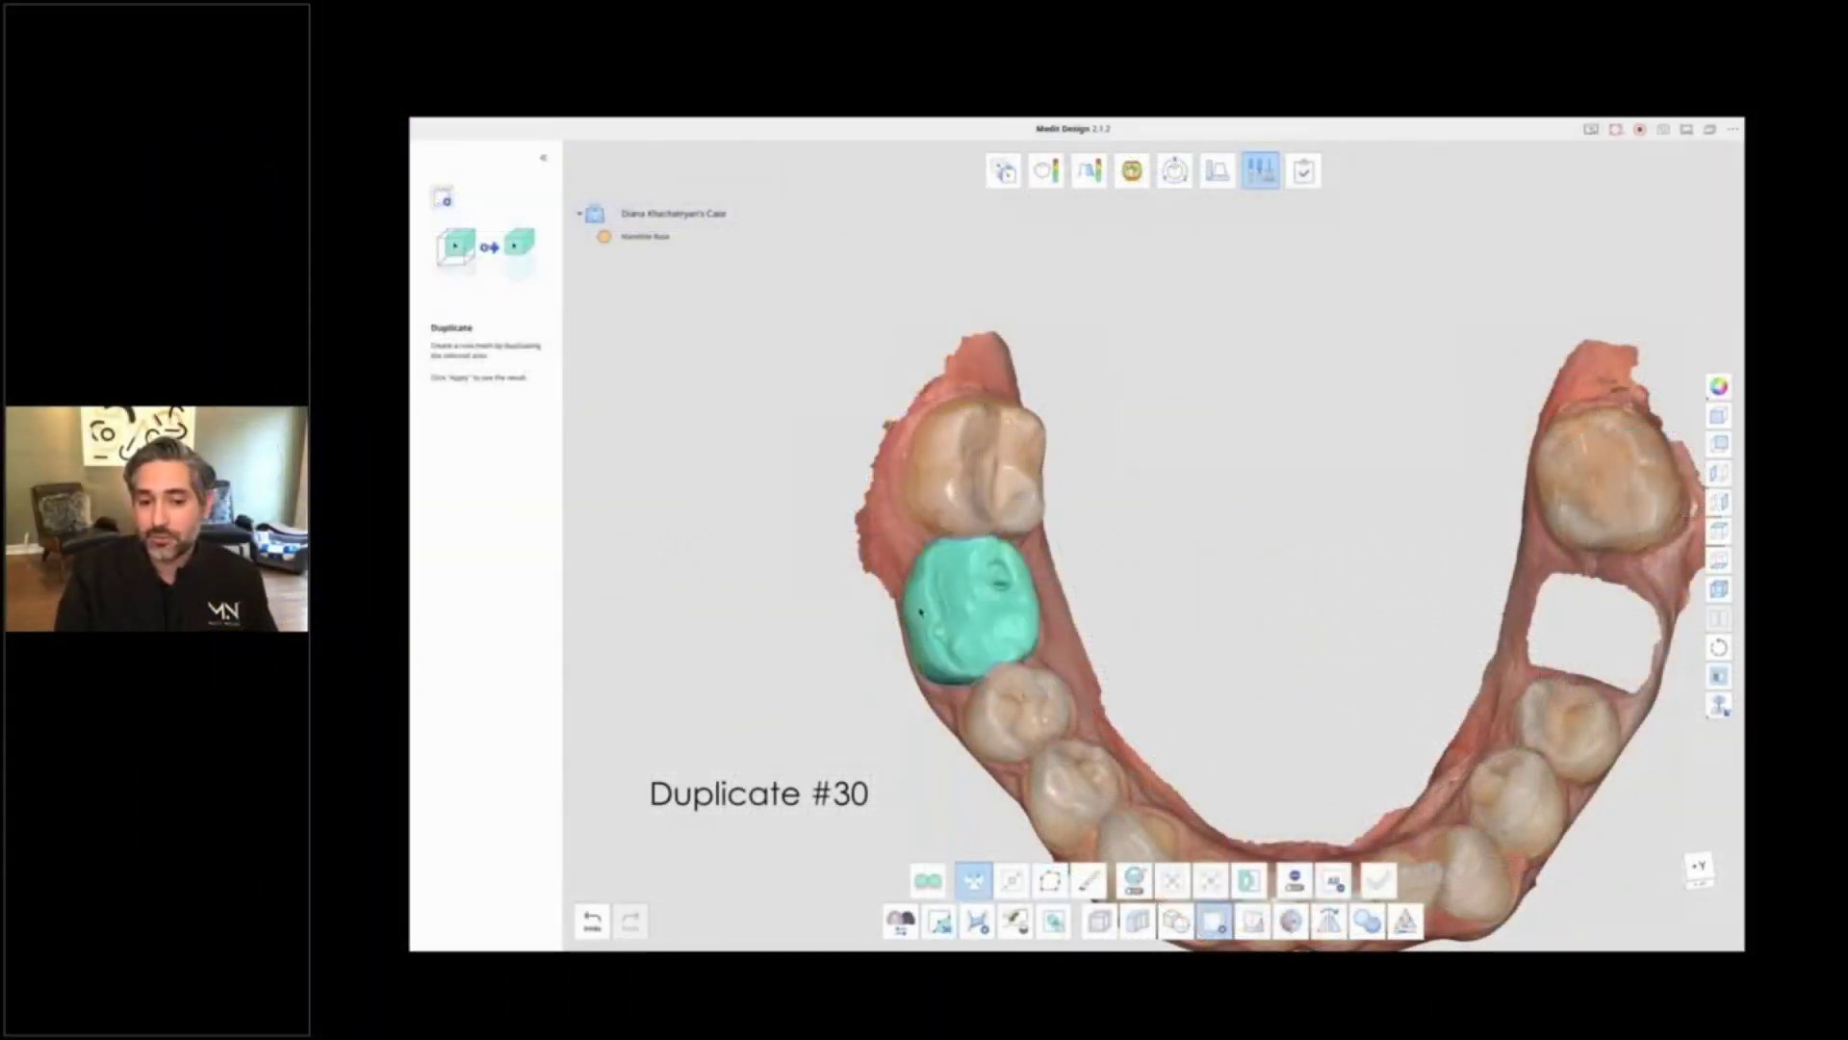
click(1212, 878)
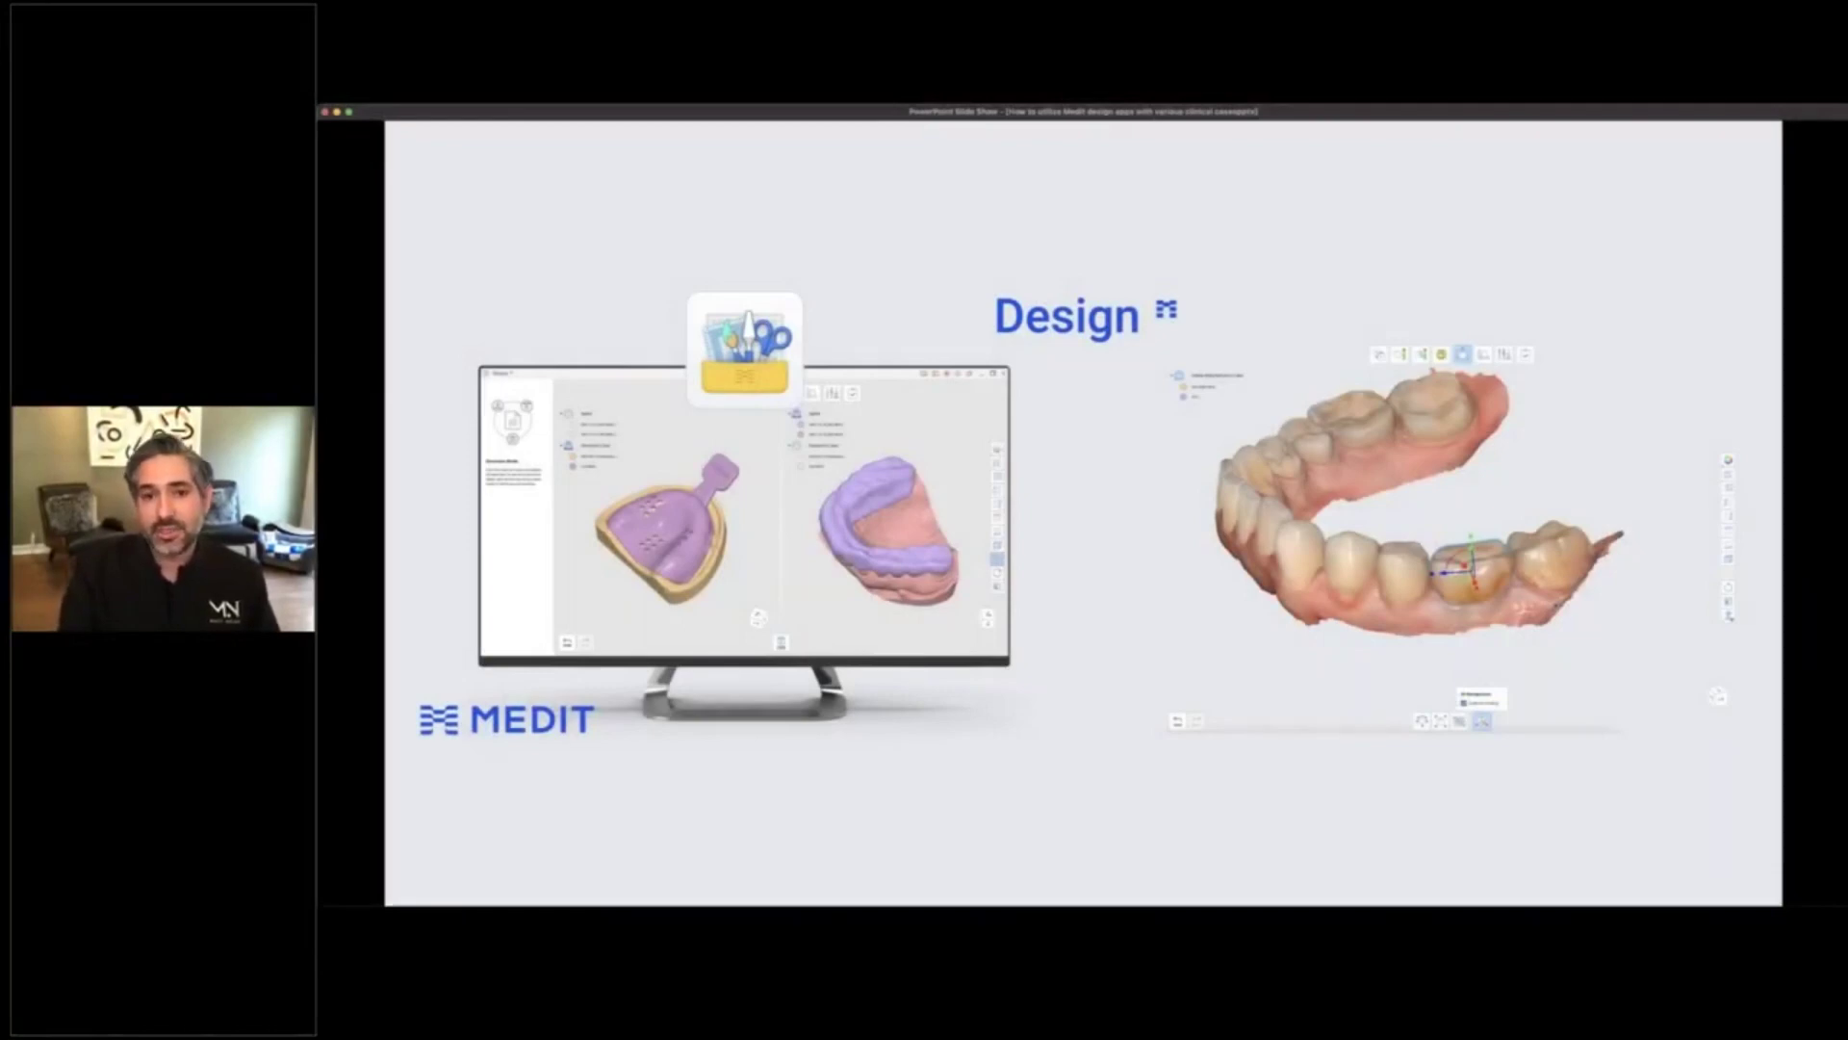
Step: Show the Medit Design overview's USE FOR heading with Simple Digital Wax-ups, Implant Provisionals and Custom Solutions
key(Right)
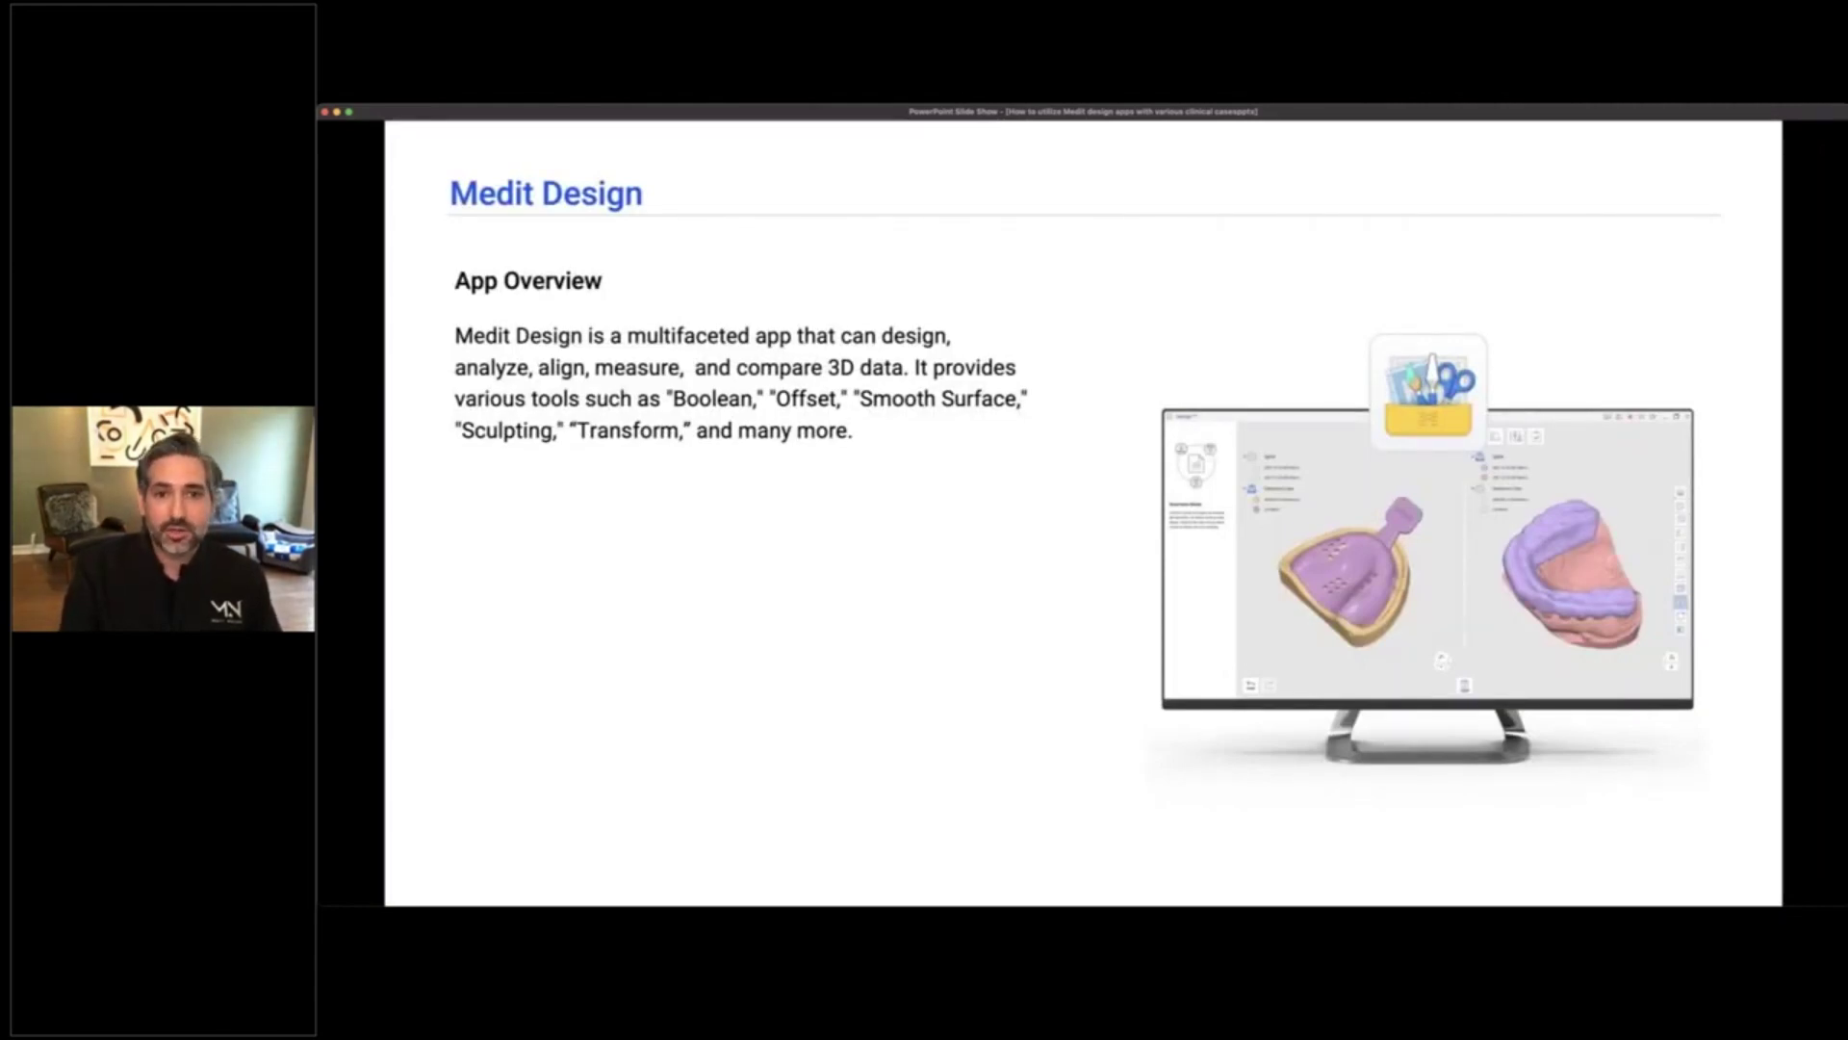
key(Right)
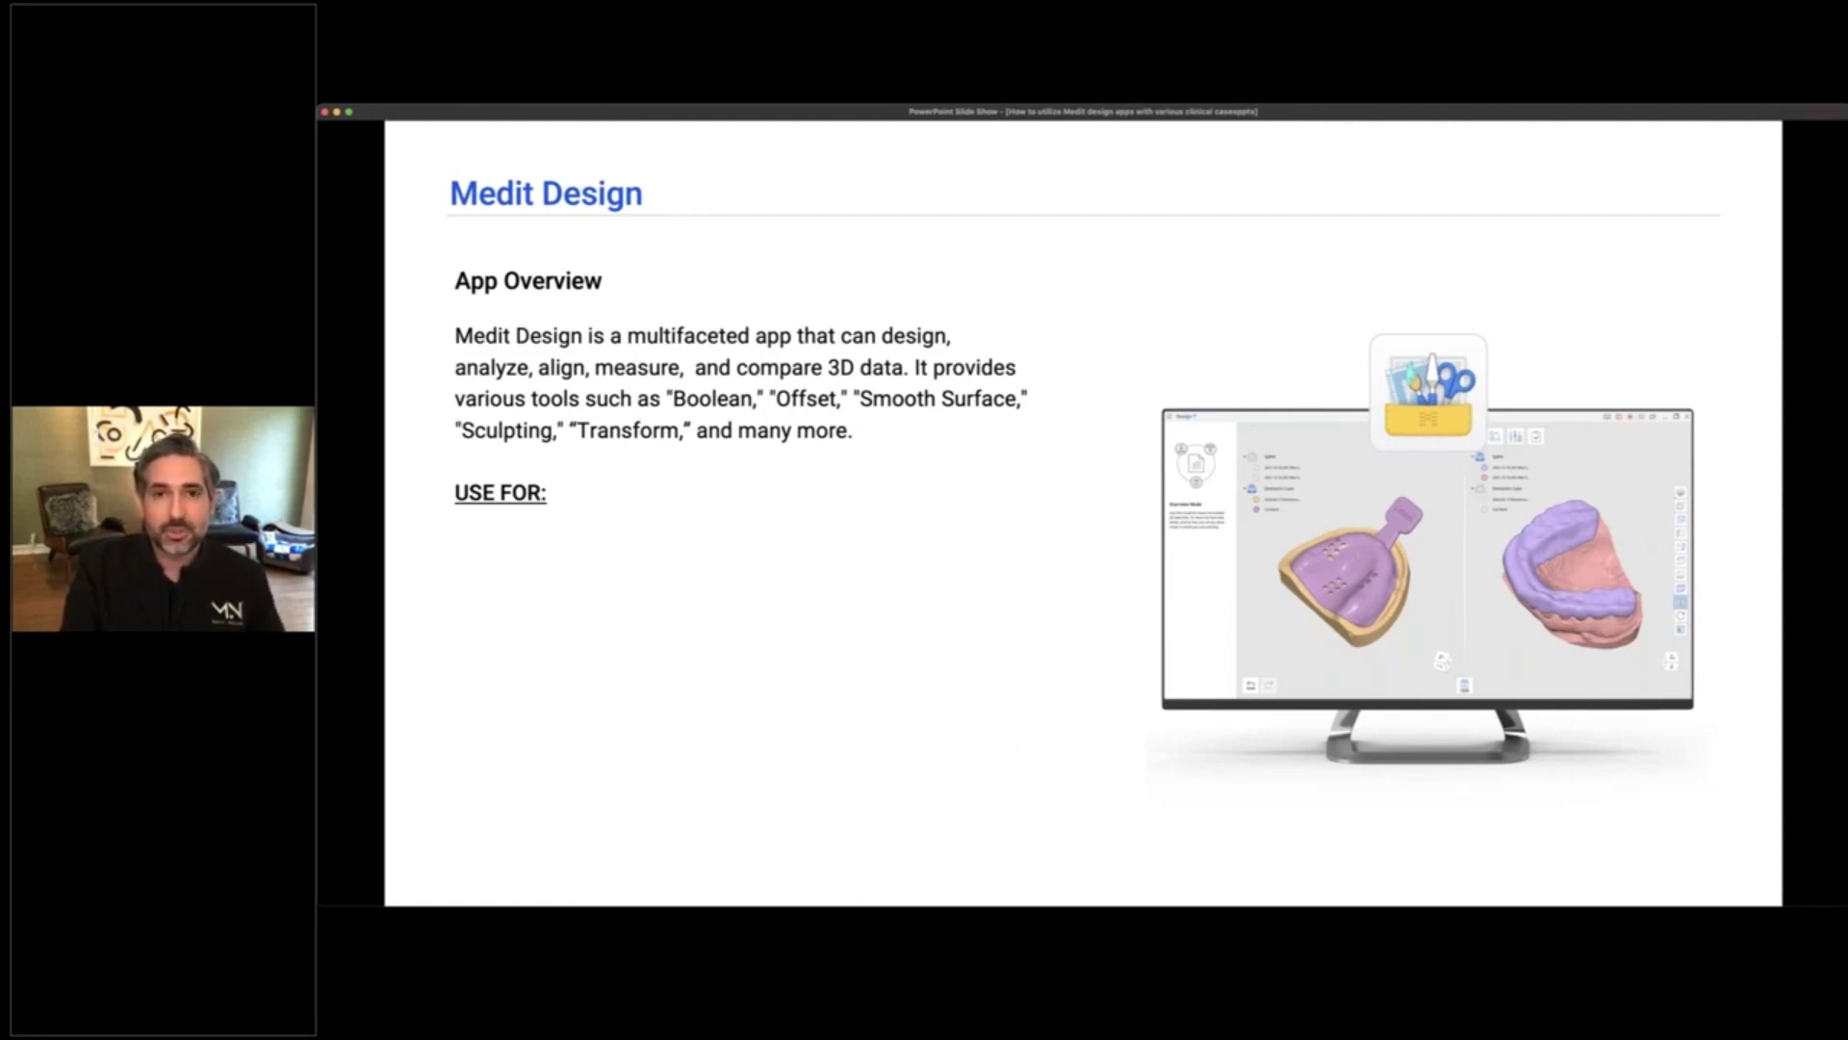
key(Right)
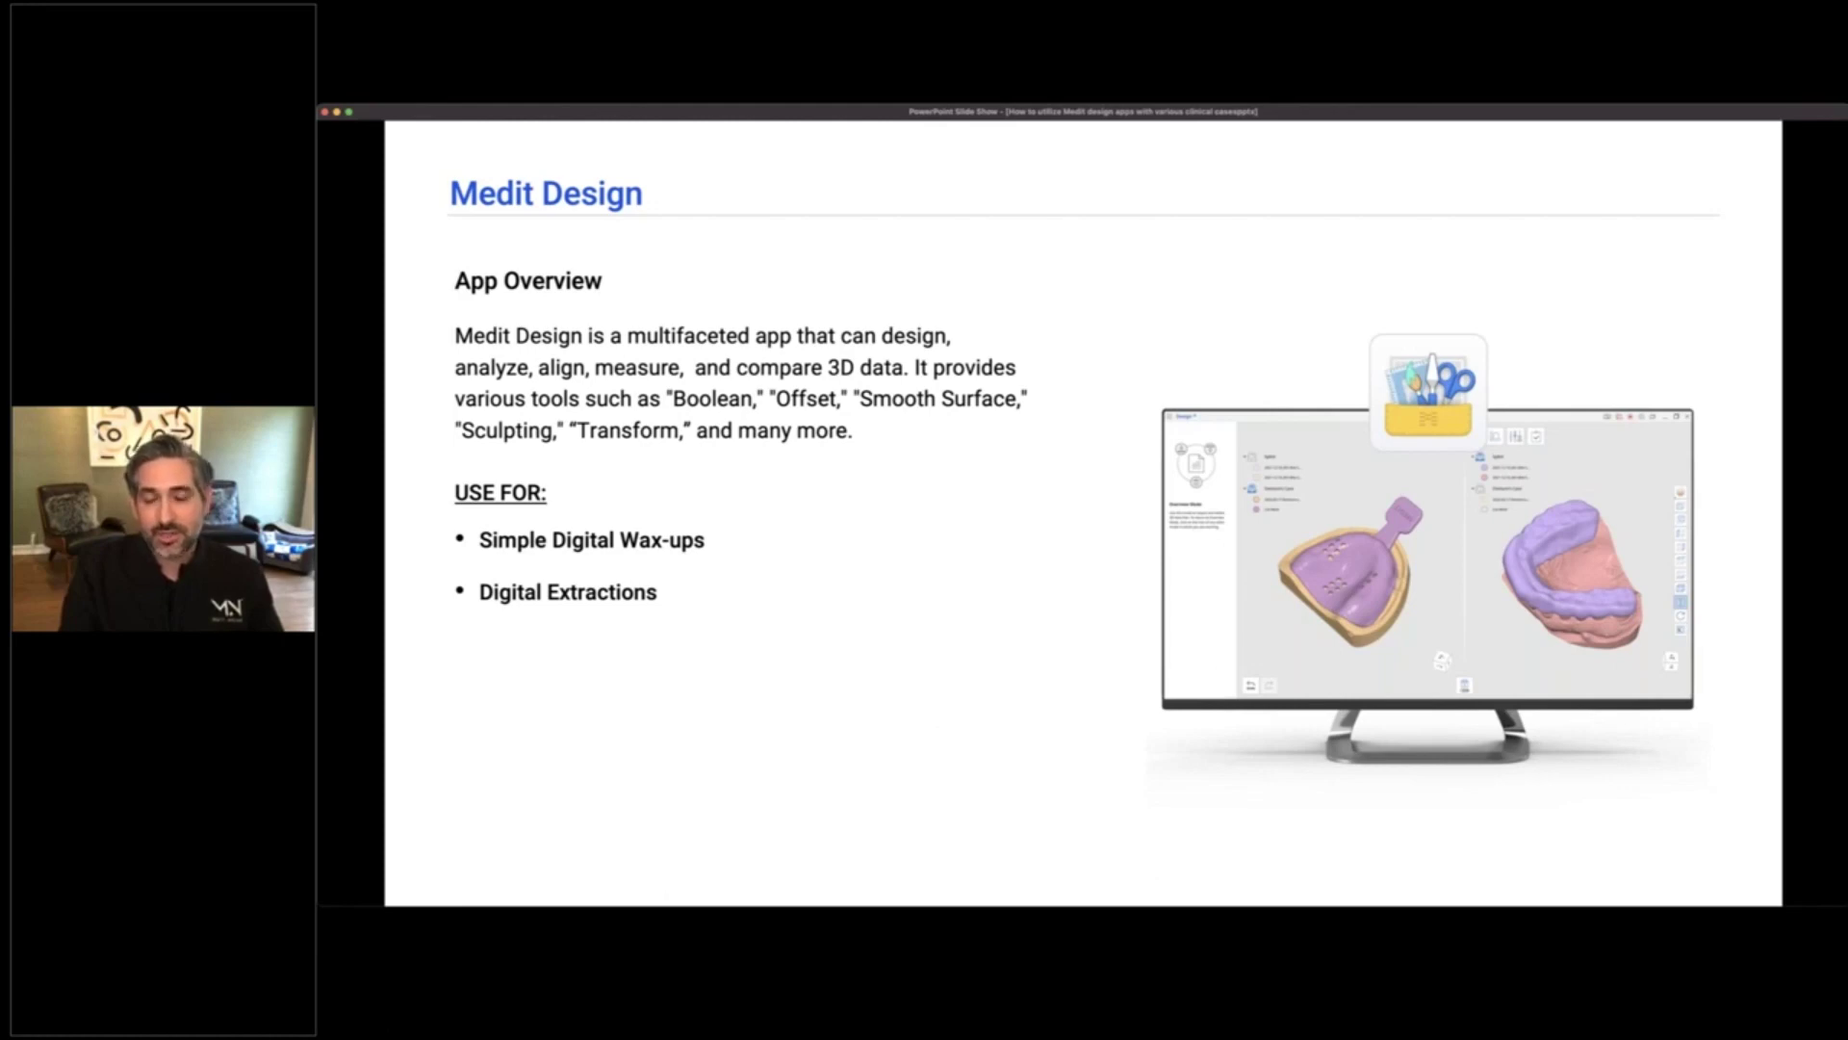
key(Right)
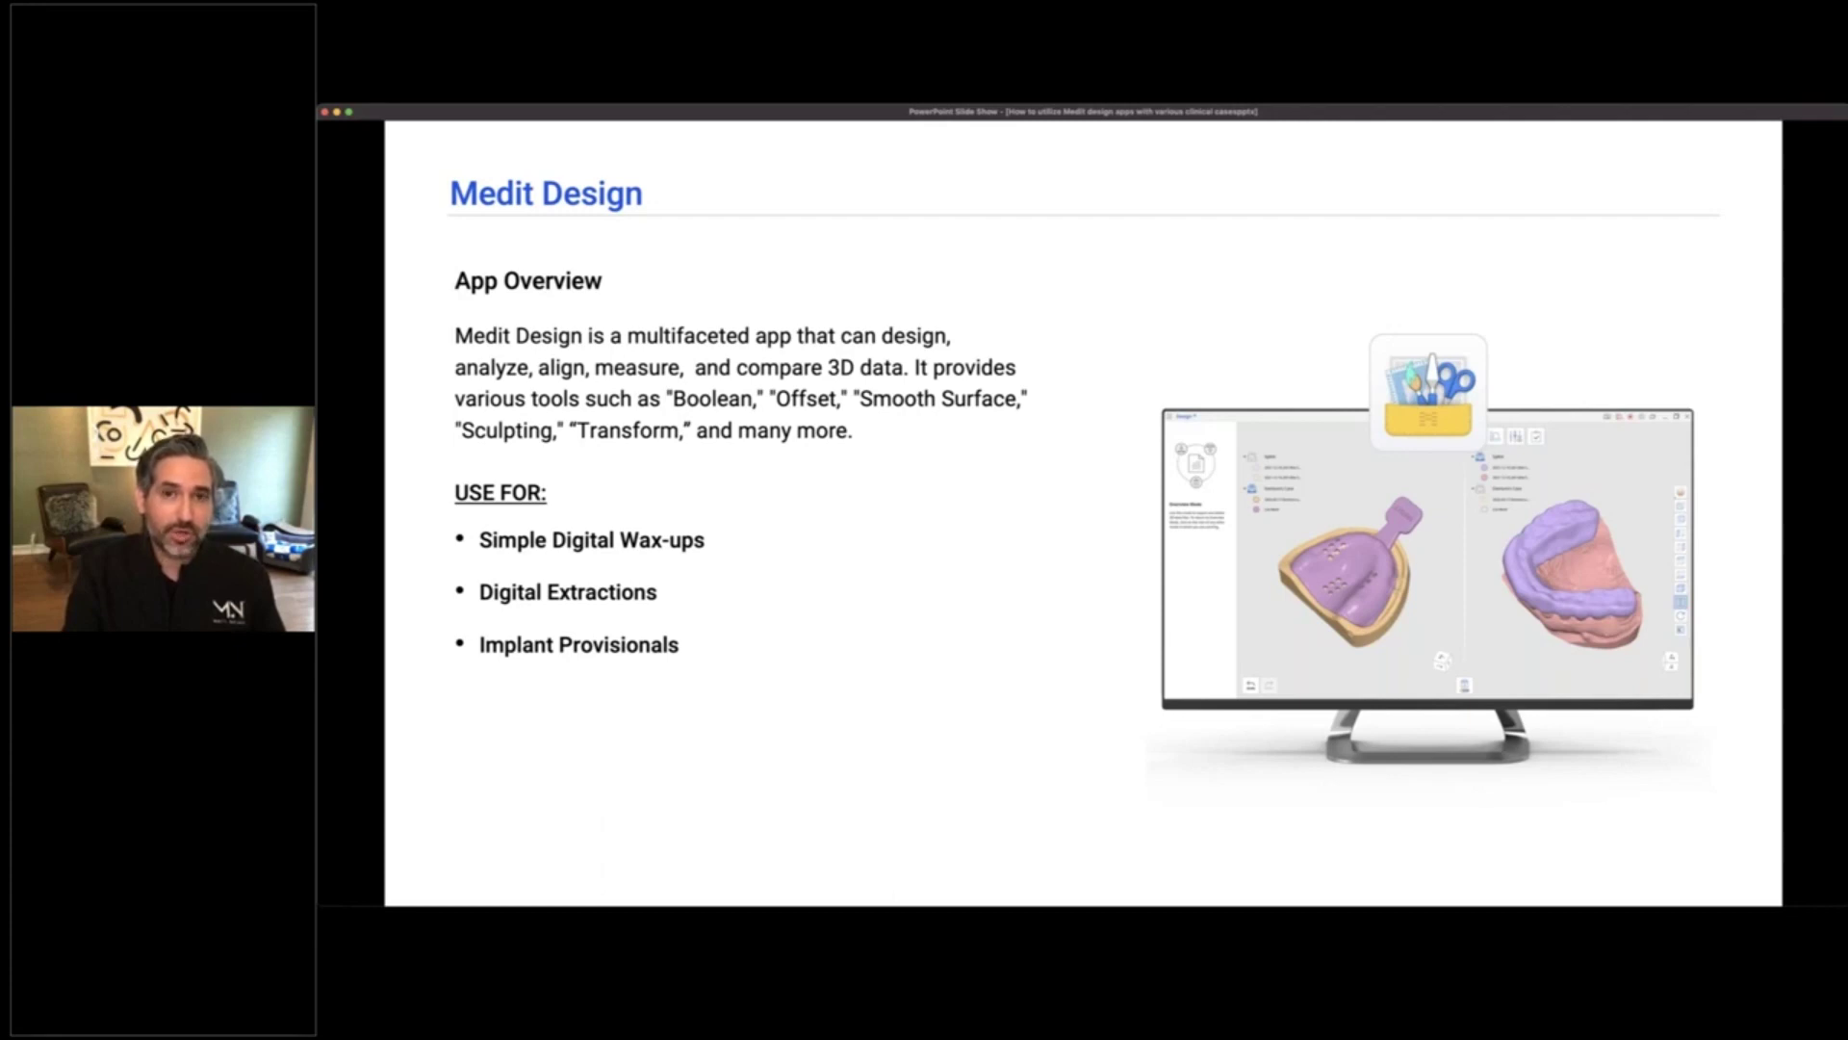
key(Right)
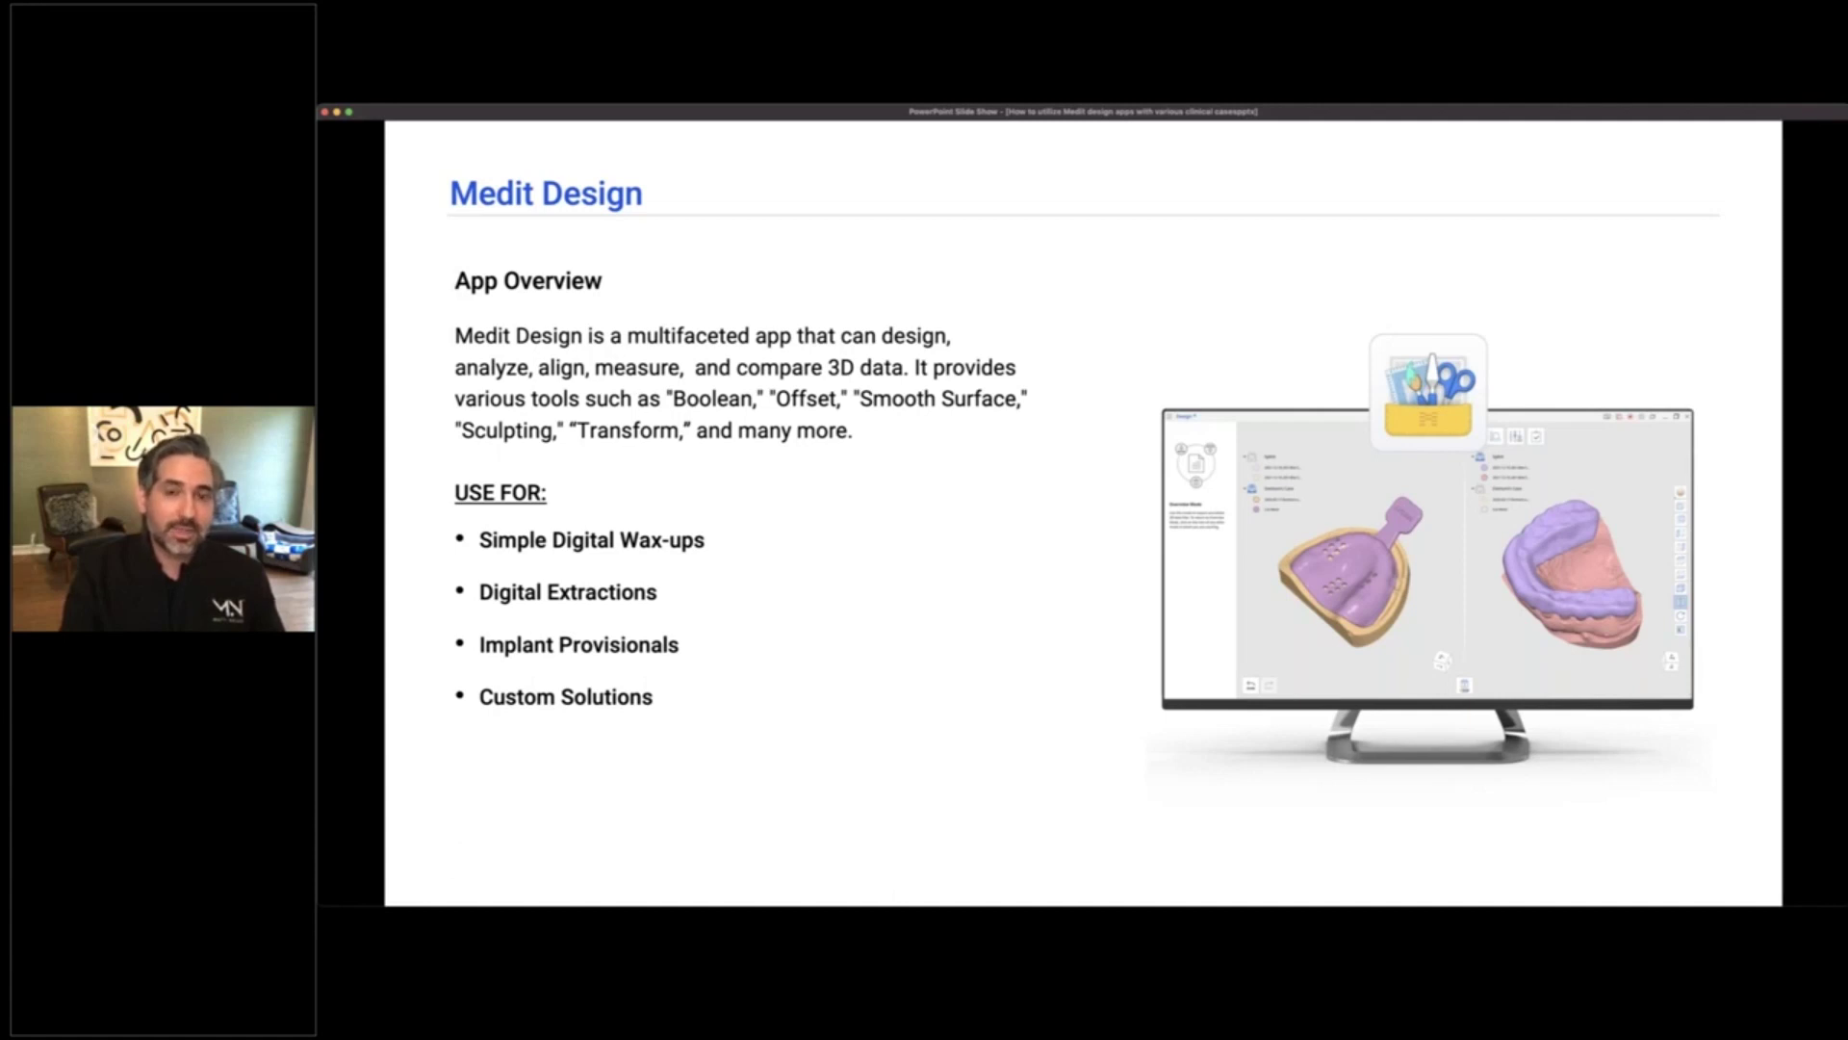
Step: Reveal the 'And much more' bullet, then launch Medit Design from the extraction-case demo
key(Right)
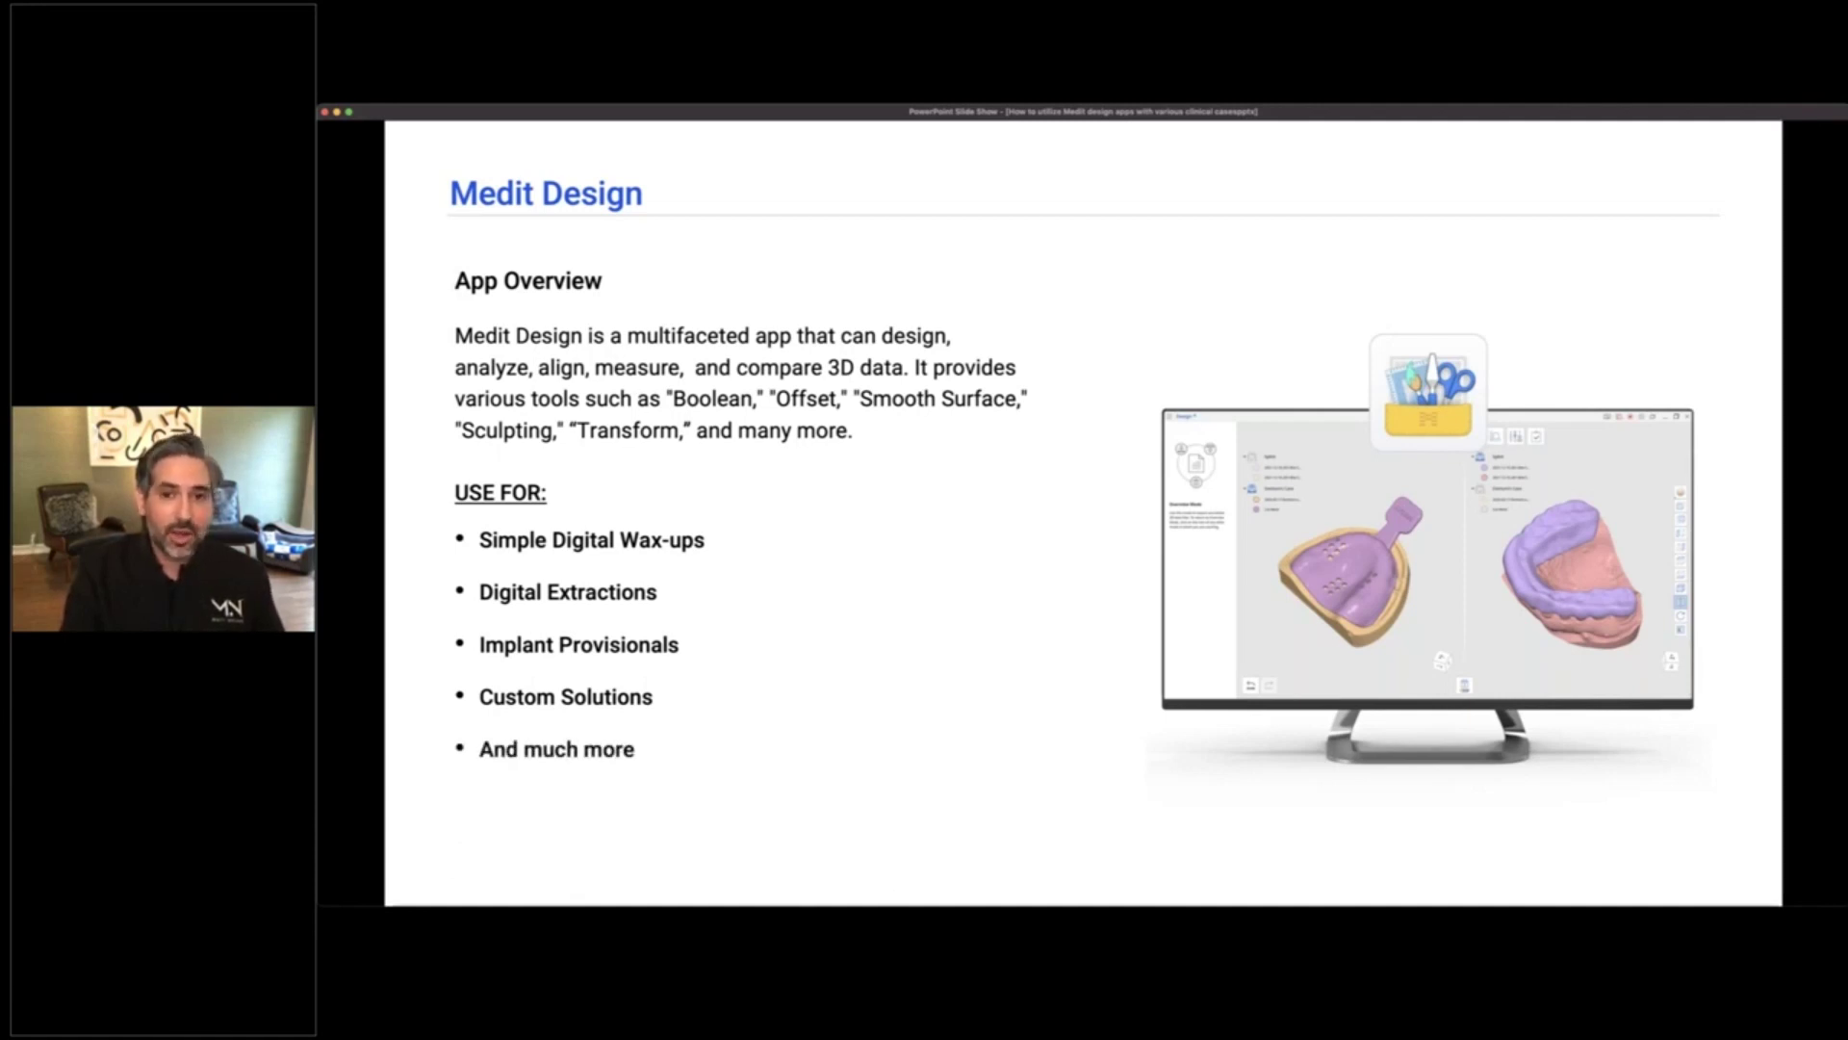
key(Right)
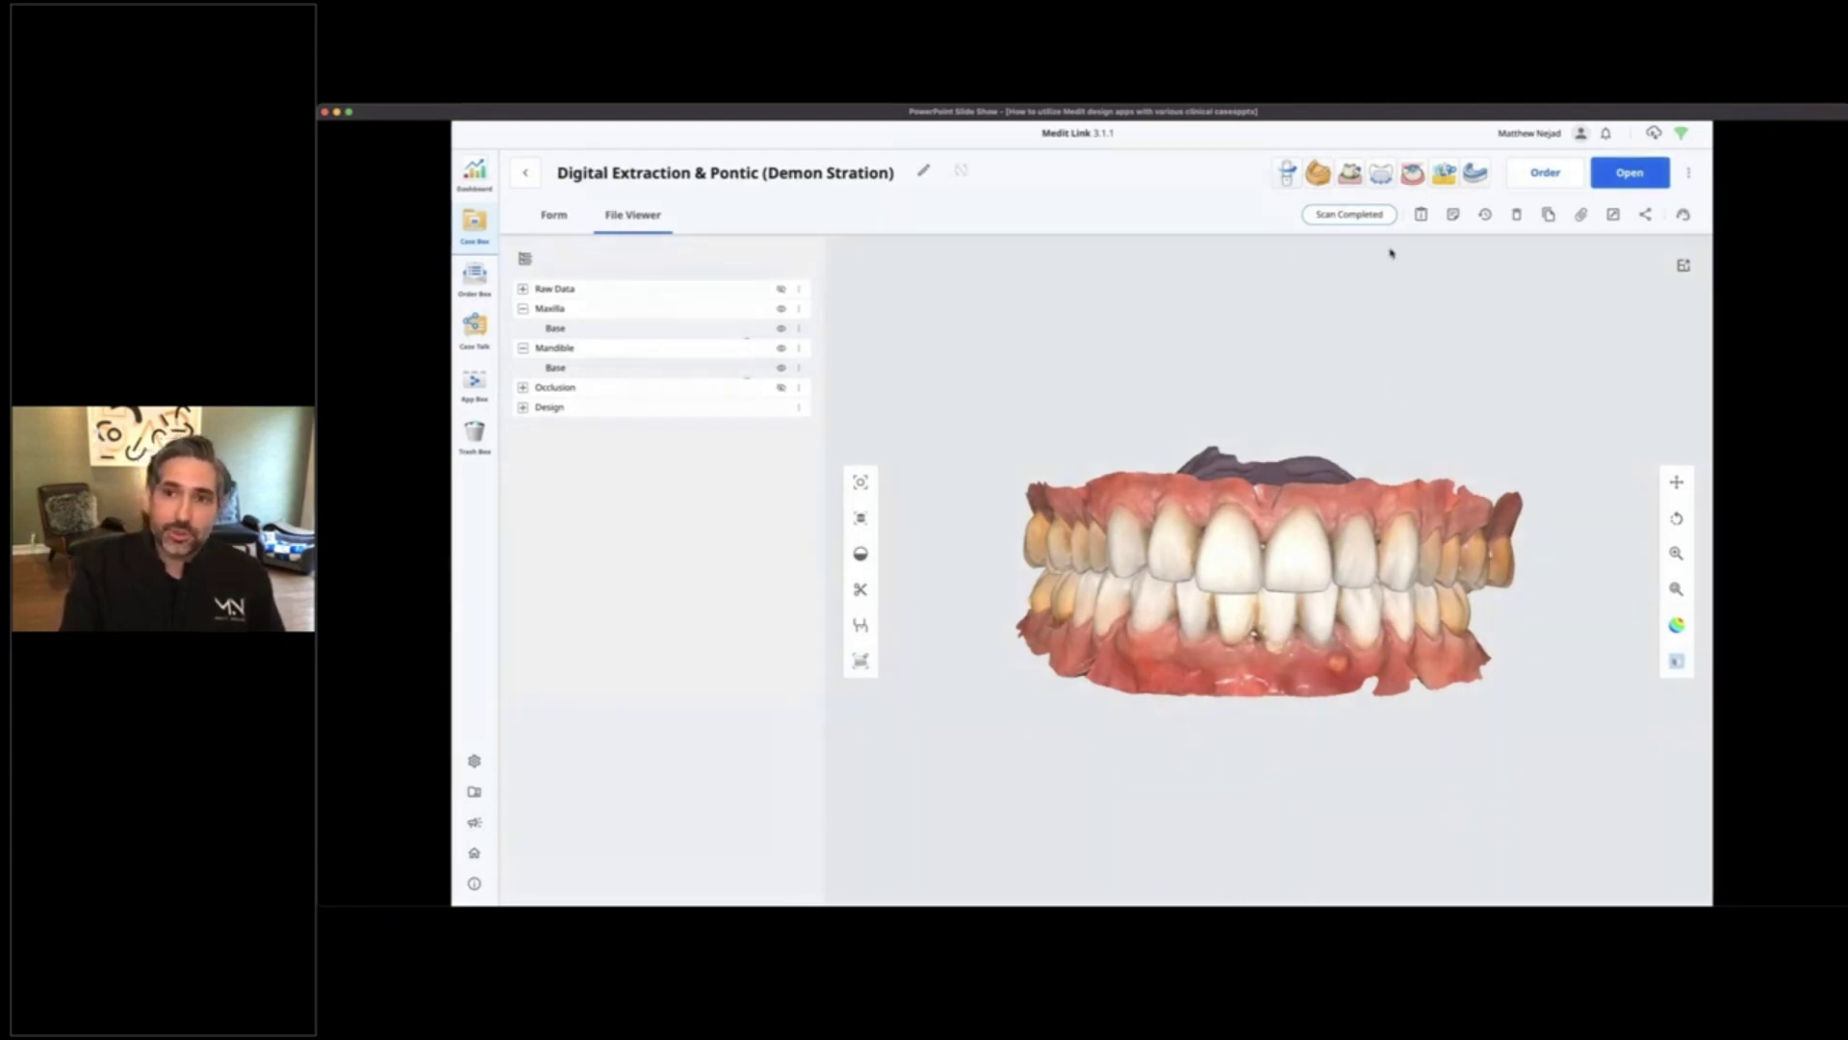
click(1444, 173)
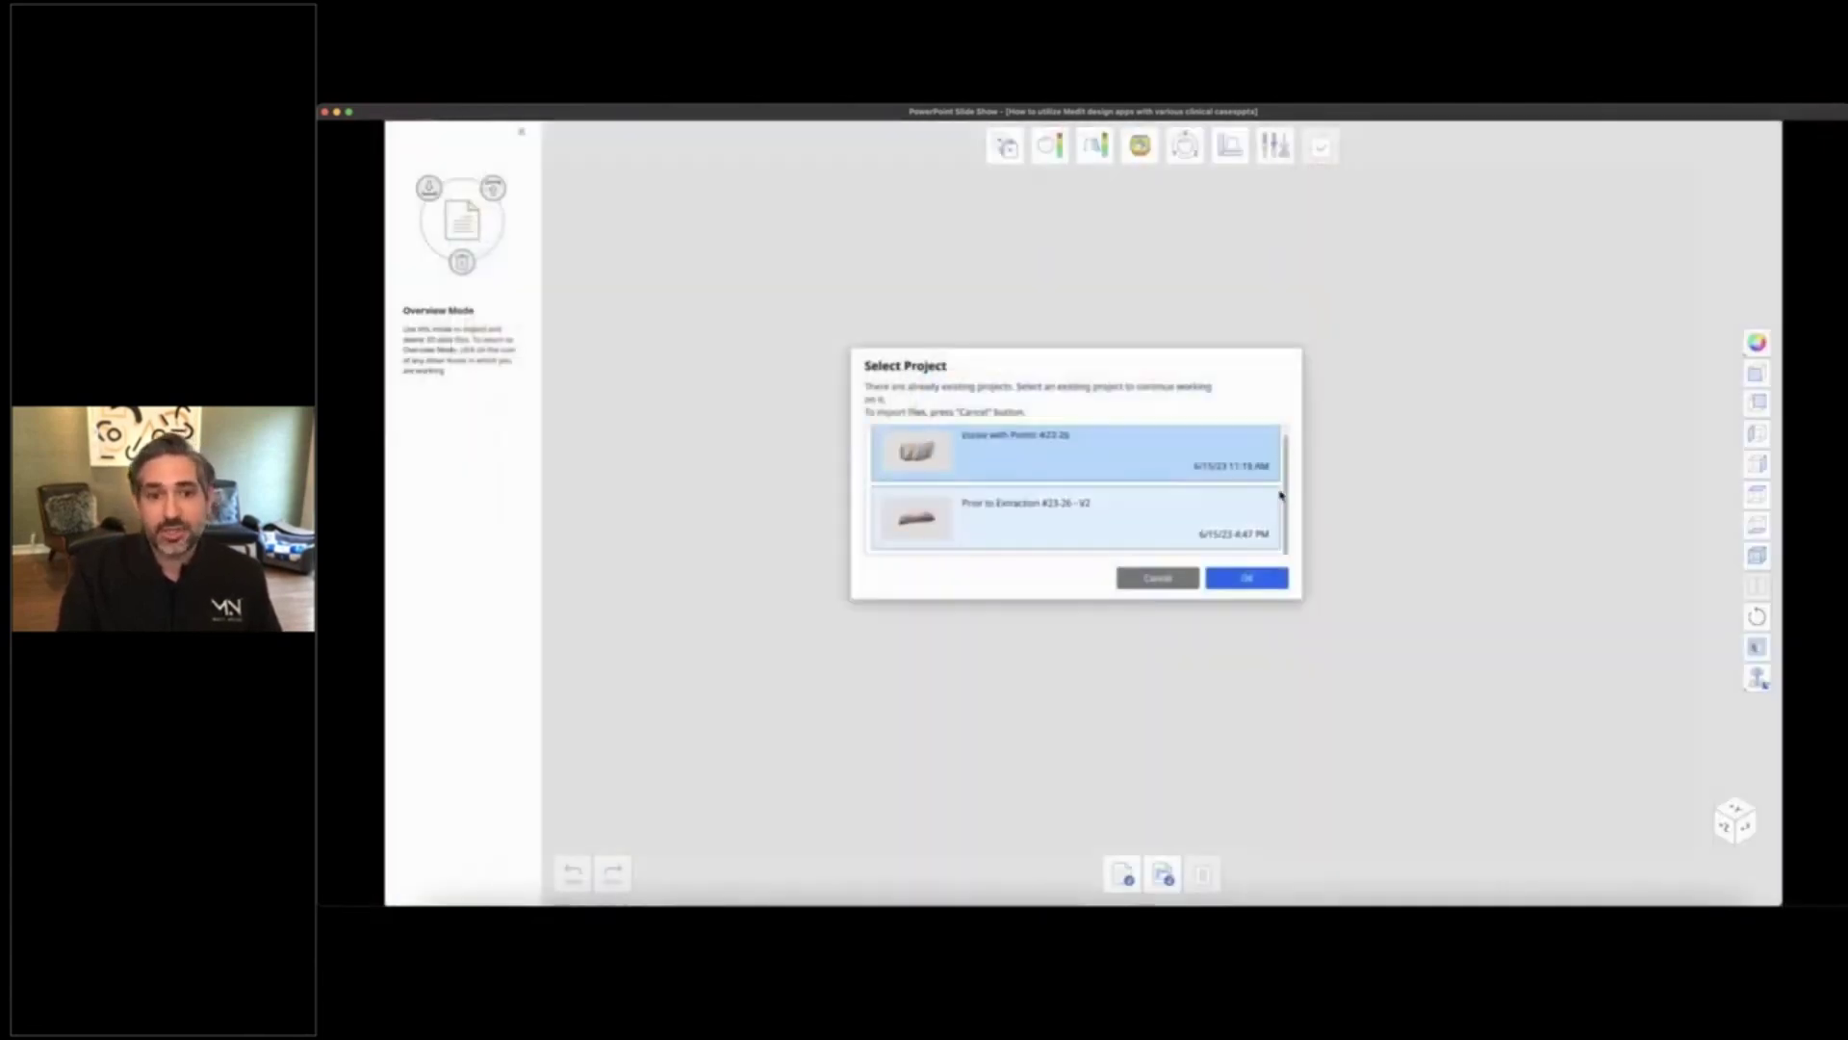
Step: Open the 'Prior to Extraction #23-26' project from the Select Project list
click(1185, 528)
click(1247, 577)
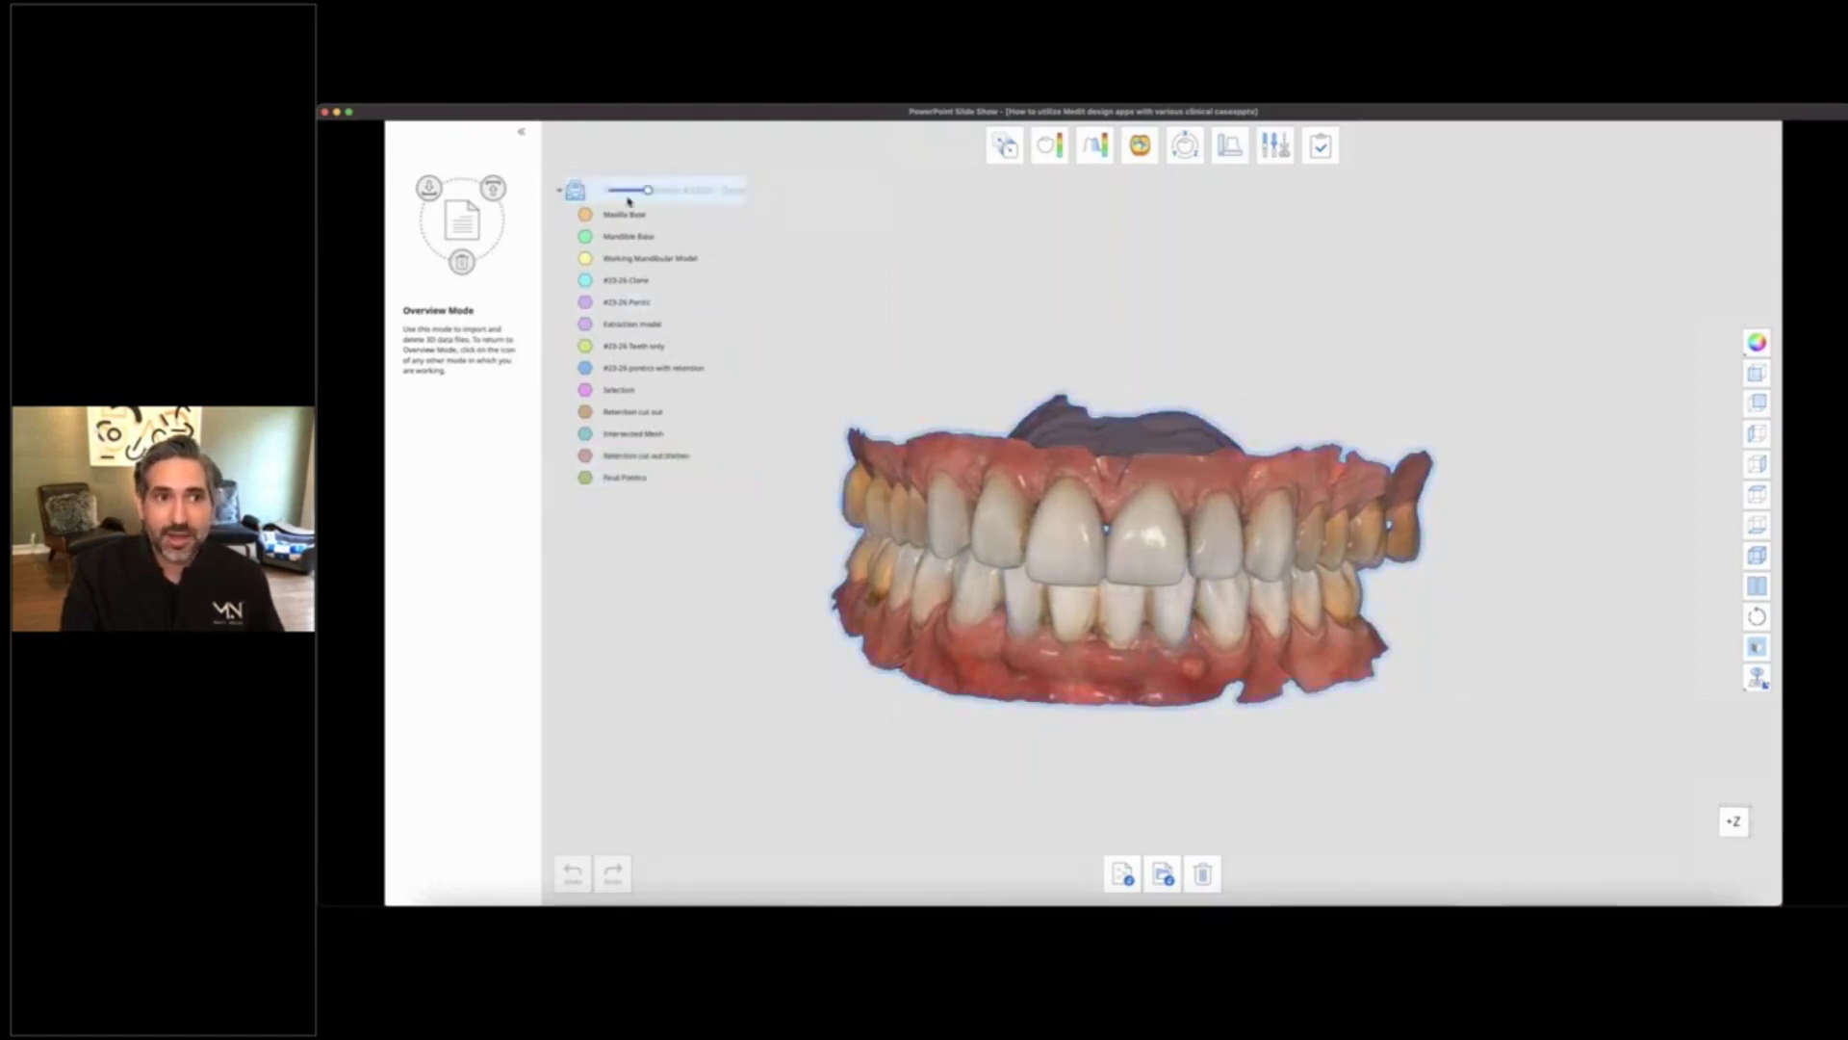
Step: Make the model layers semi-transparent and switch to Edit Mode for trimming
mouse_move(646, 191)
mouse_down()
mouse_move(595, 181)
mouse_move(674, 191)
mouse_up()
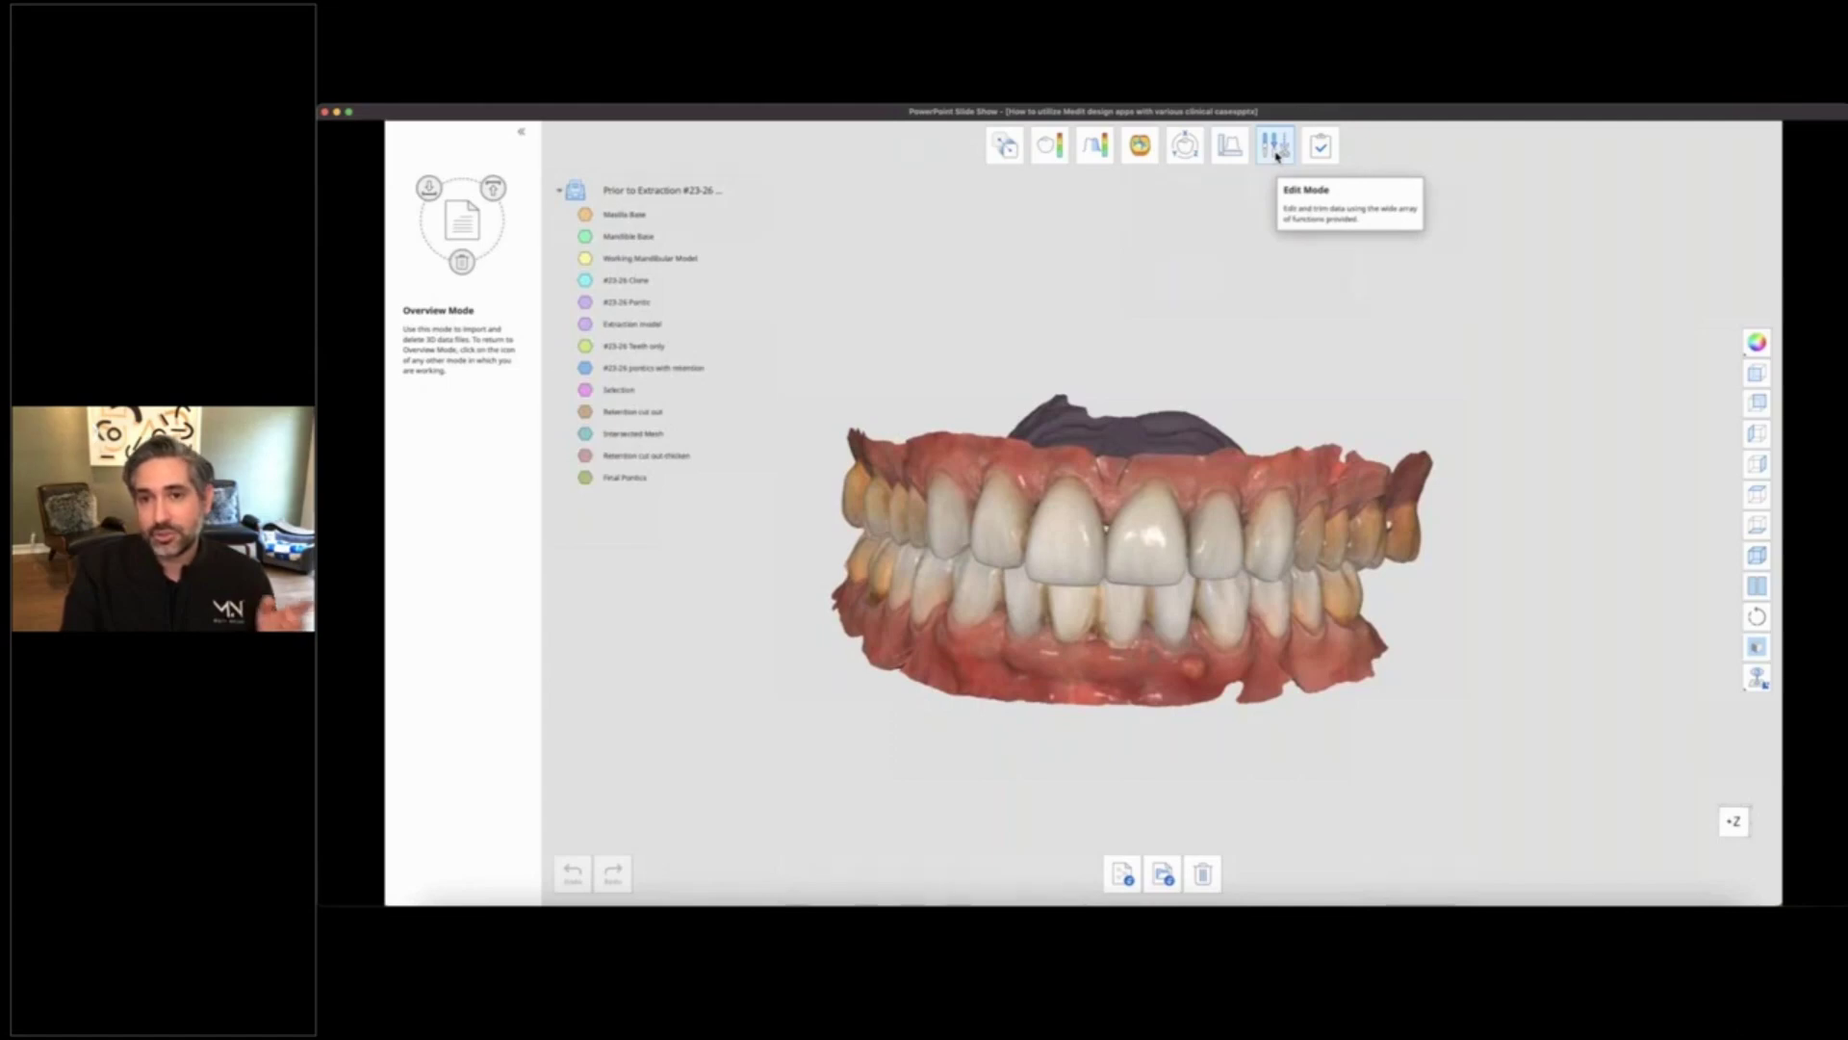
click(1278, 146)
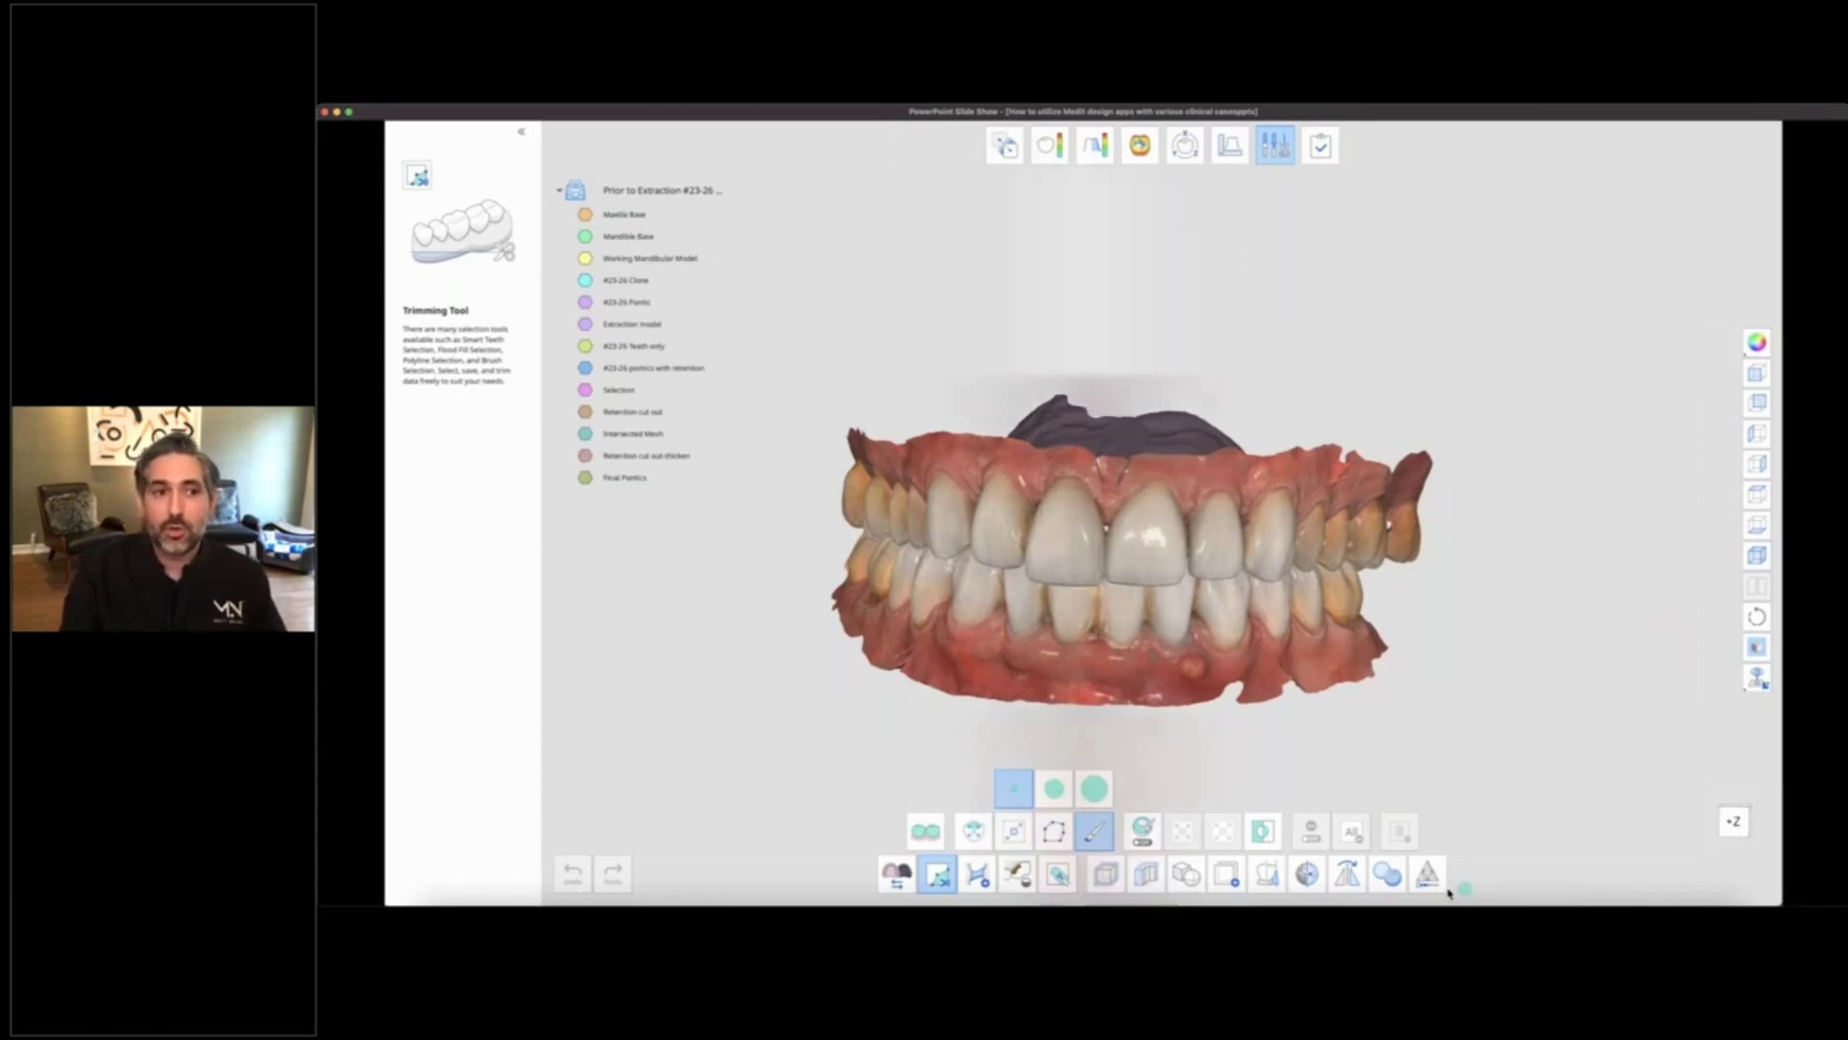
Step: Advance the slideshow to the Case # 1 '#19 Digital Design & Temp' slide
key(Right)
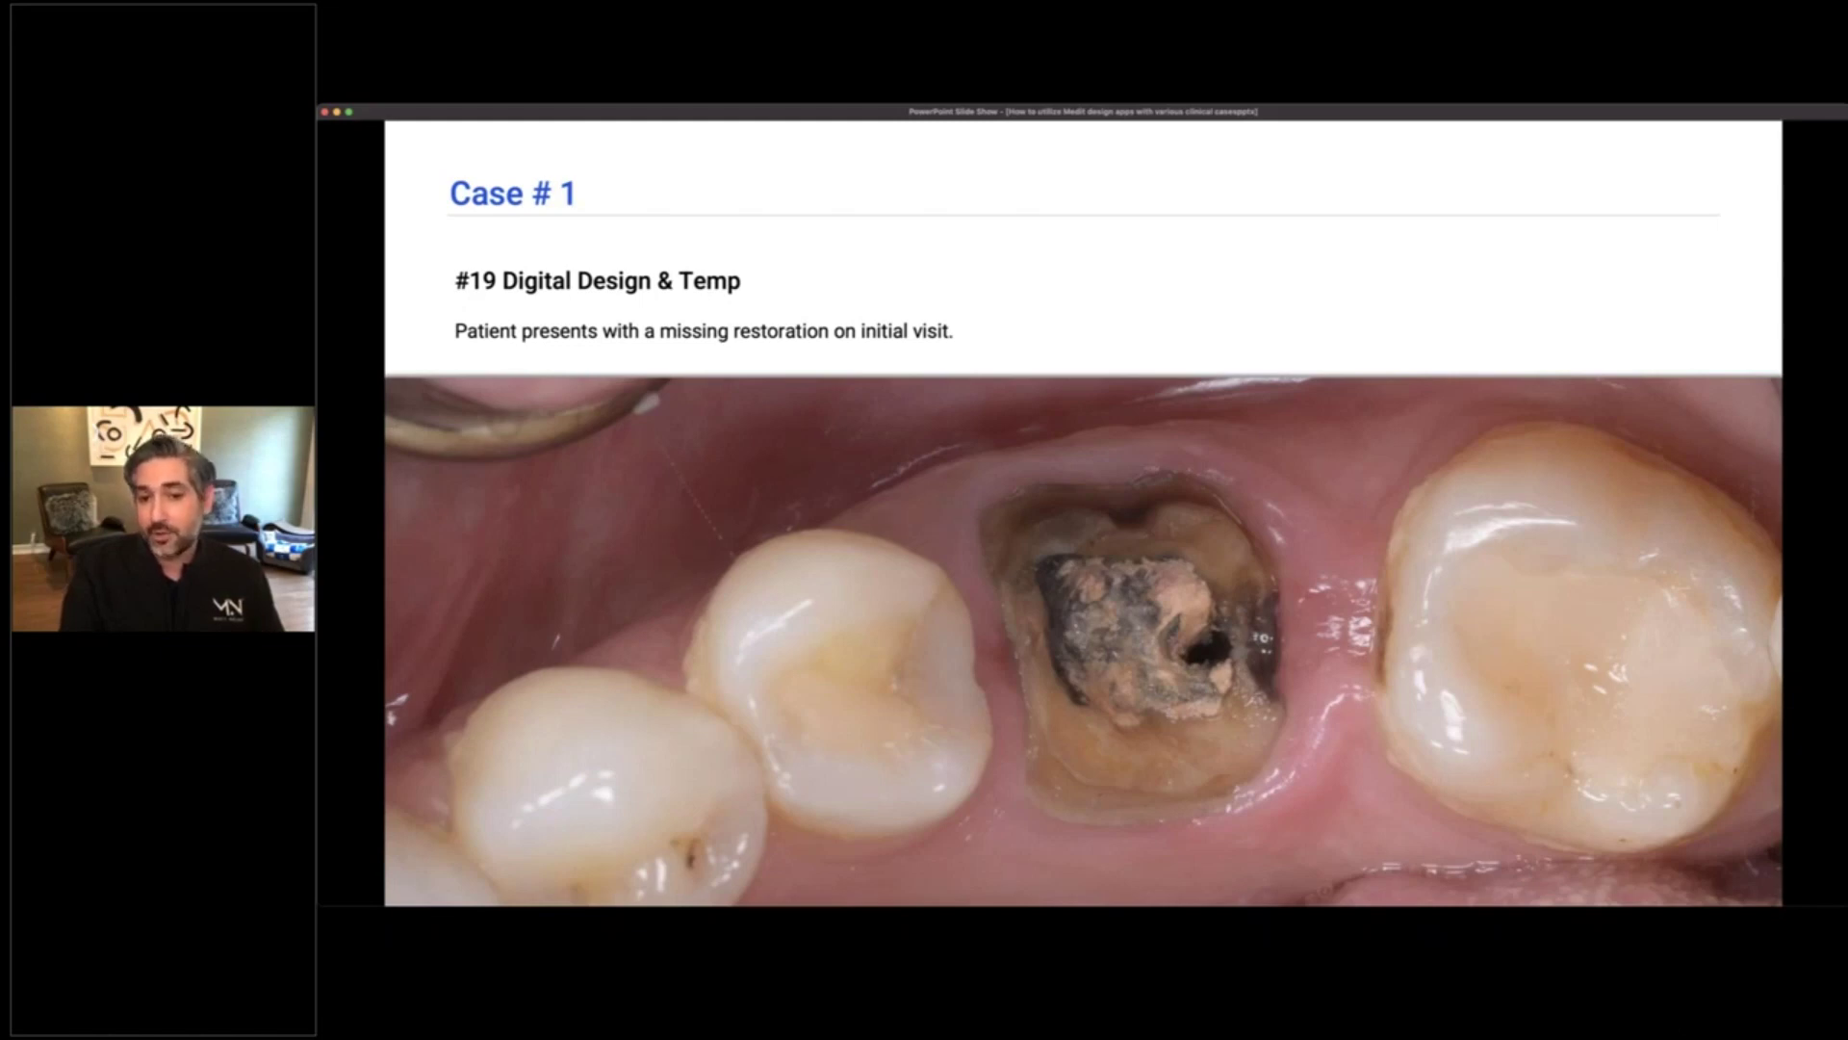
Step: Advance to the slide with the lower-arch 3D scan video showing the #19 gap
key(Right)
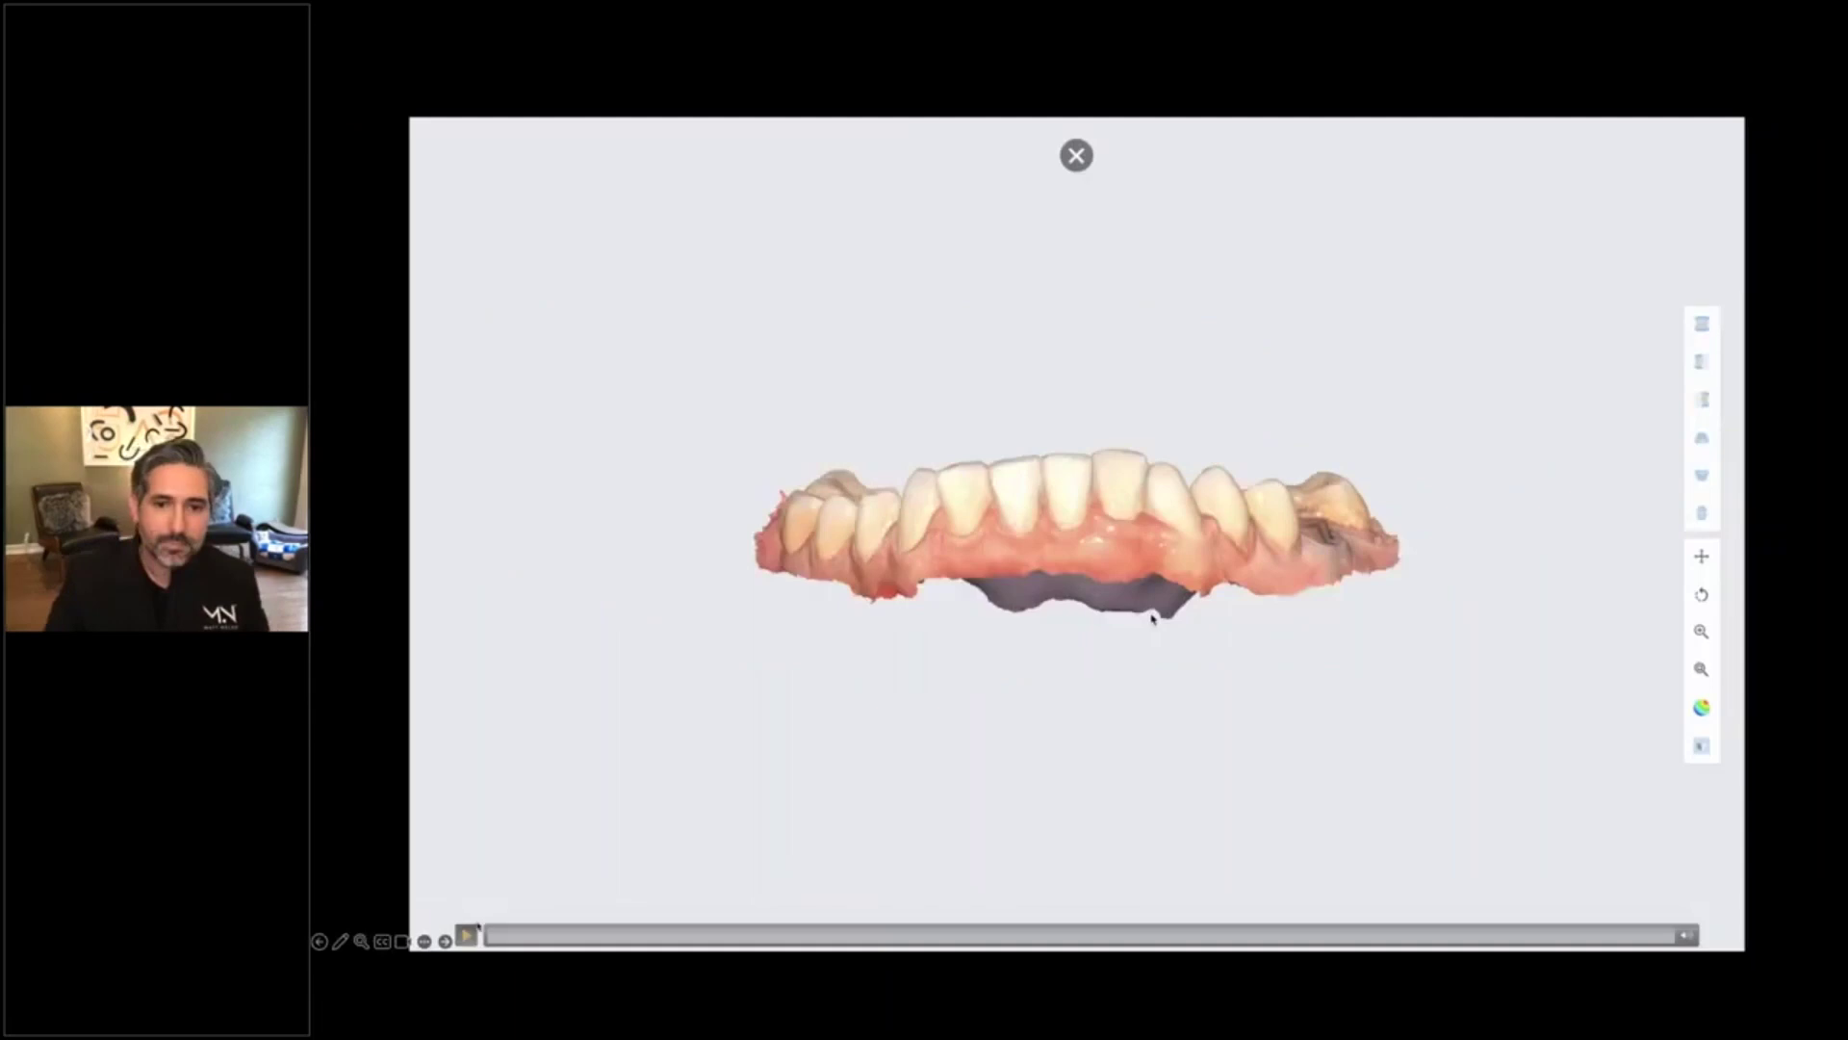
Step: Play the lower-arch scan video and launch Medit Design from the 19-Crown case
click(472, 930)
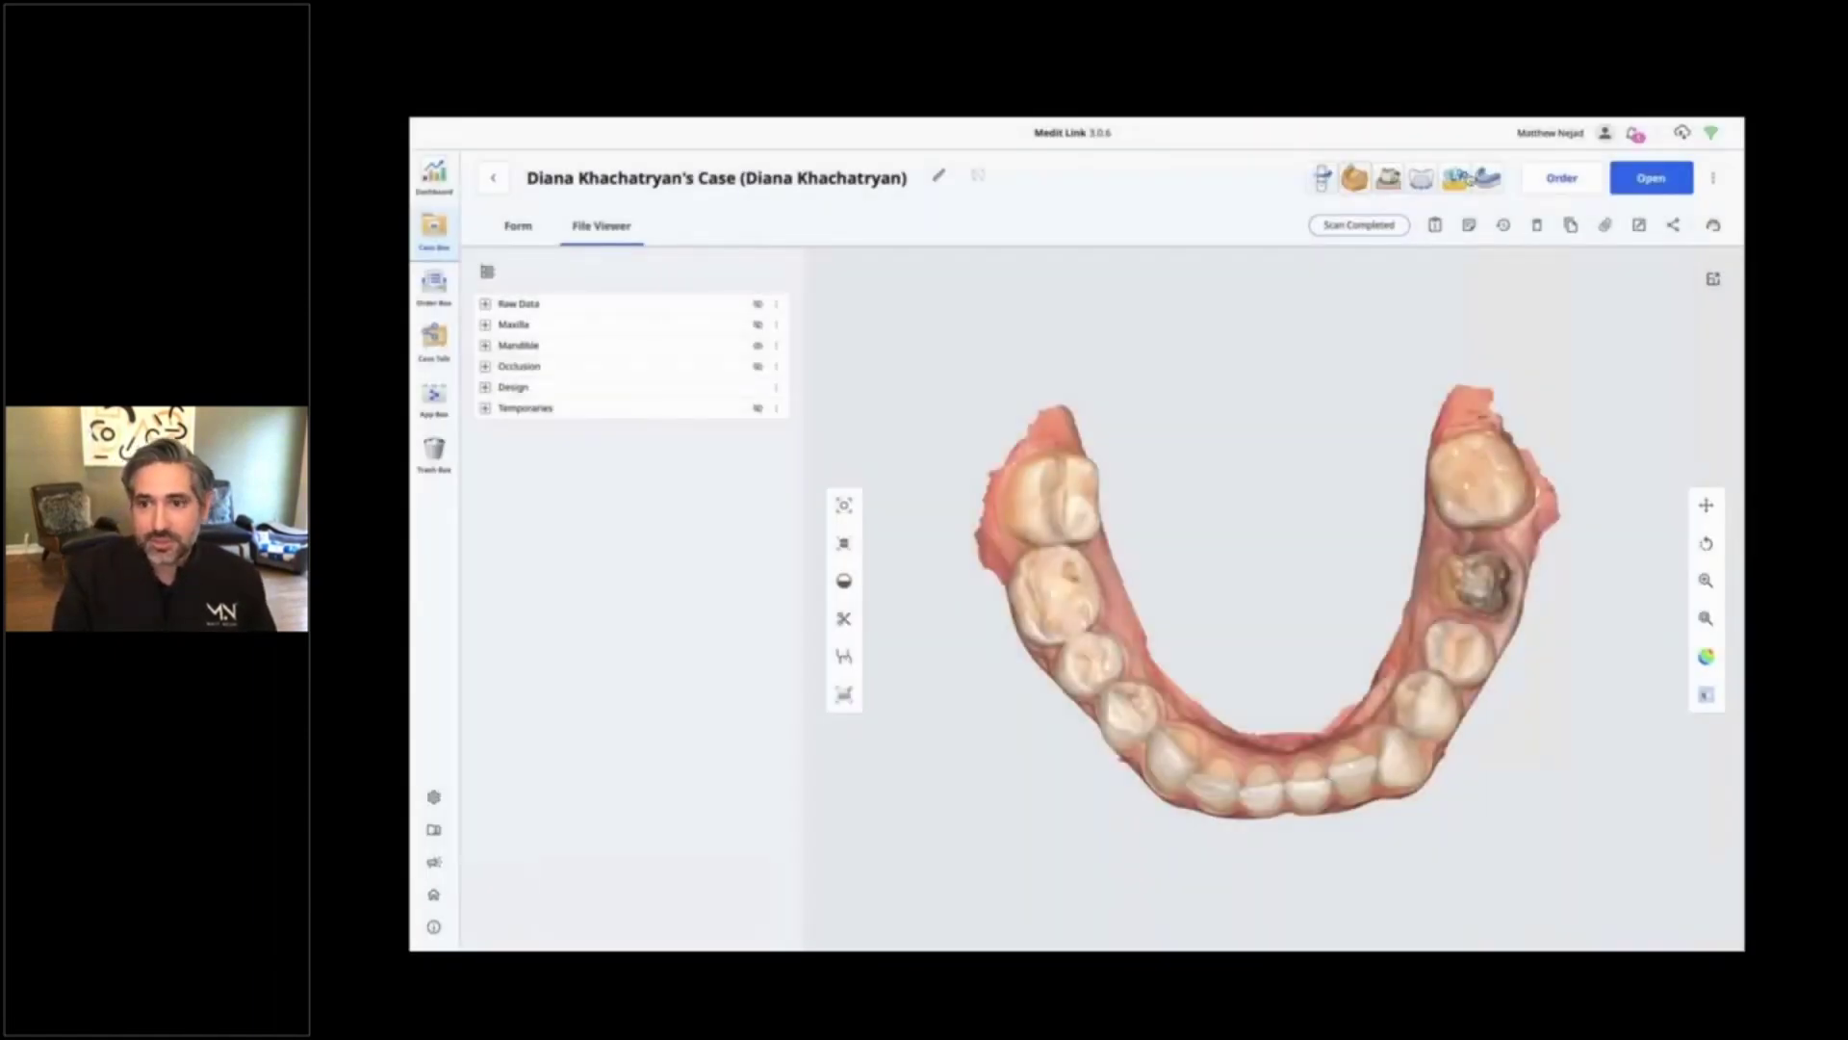
click(1457, 178)
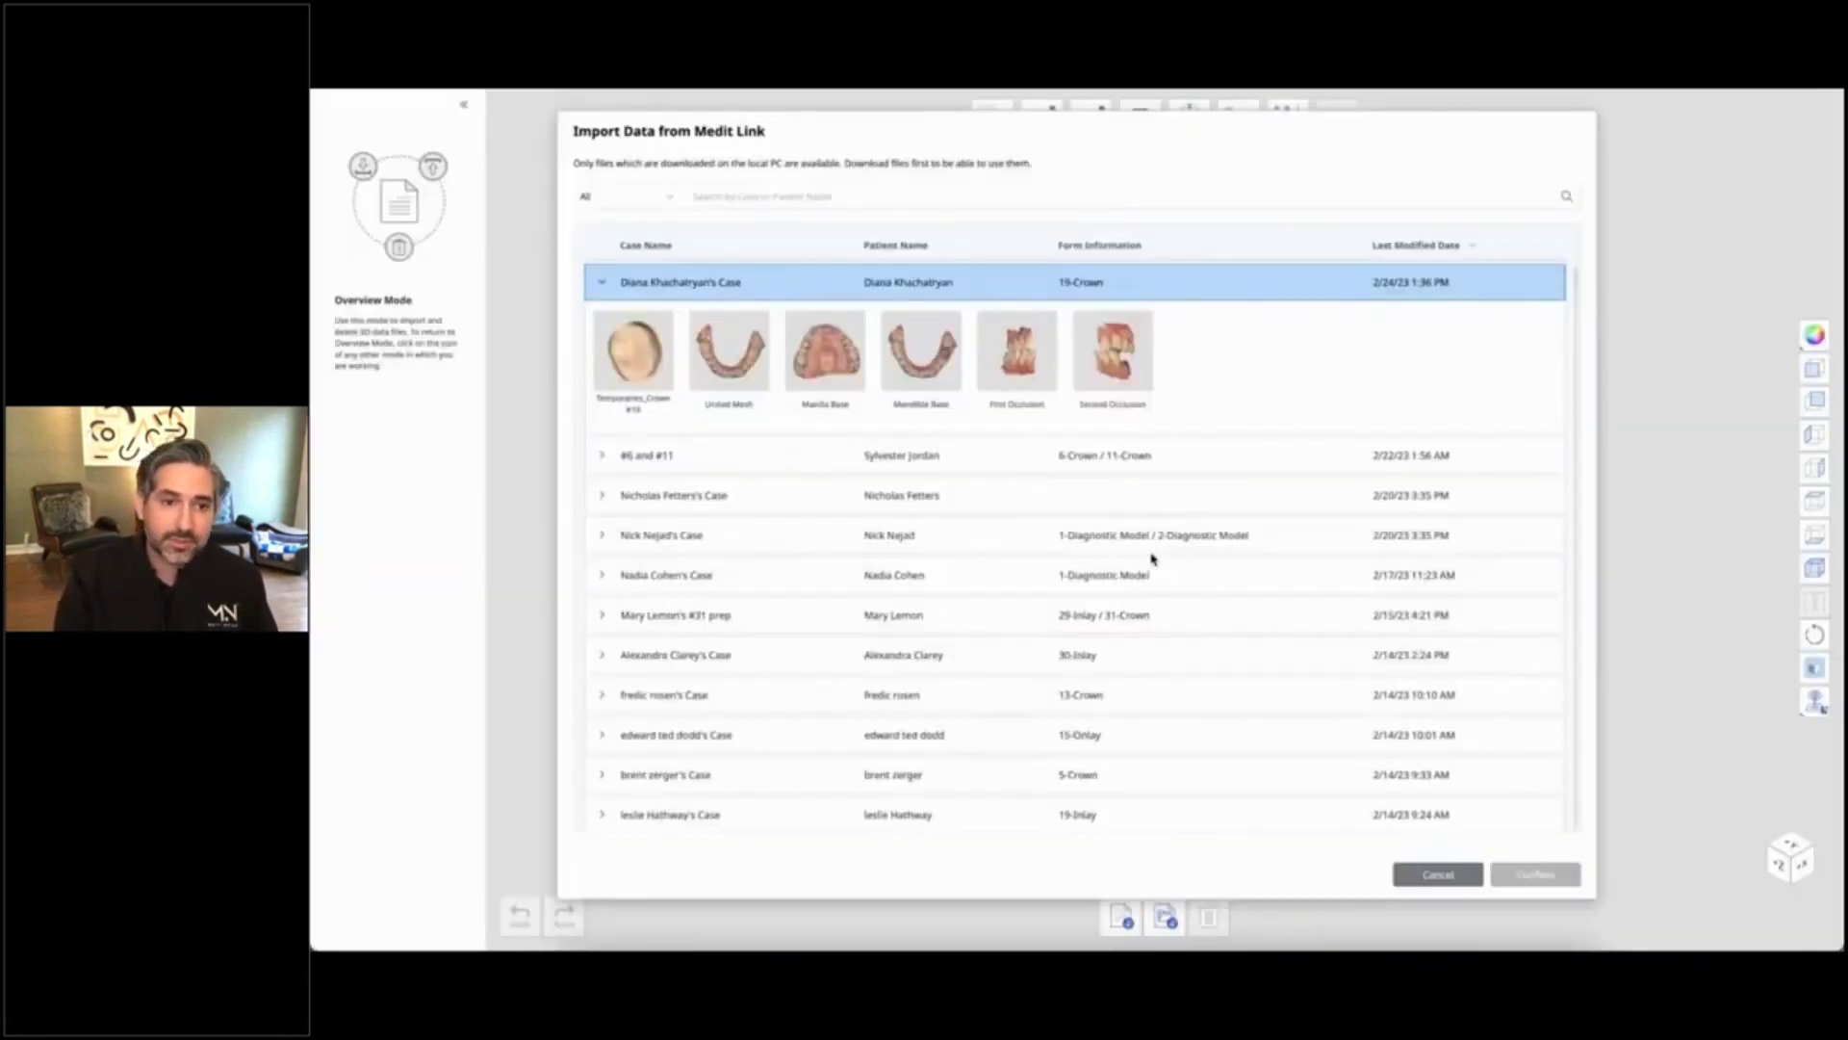
Step: Import the Mandible Base scan and zoom in on the broken-down molar side
click(922, 354)
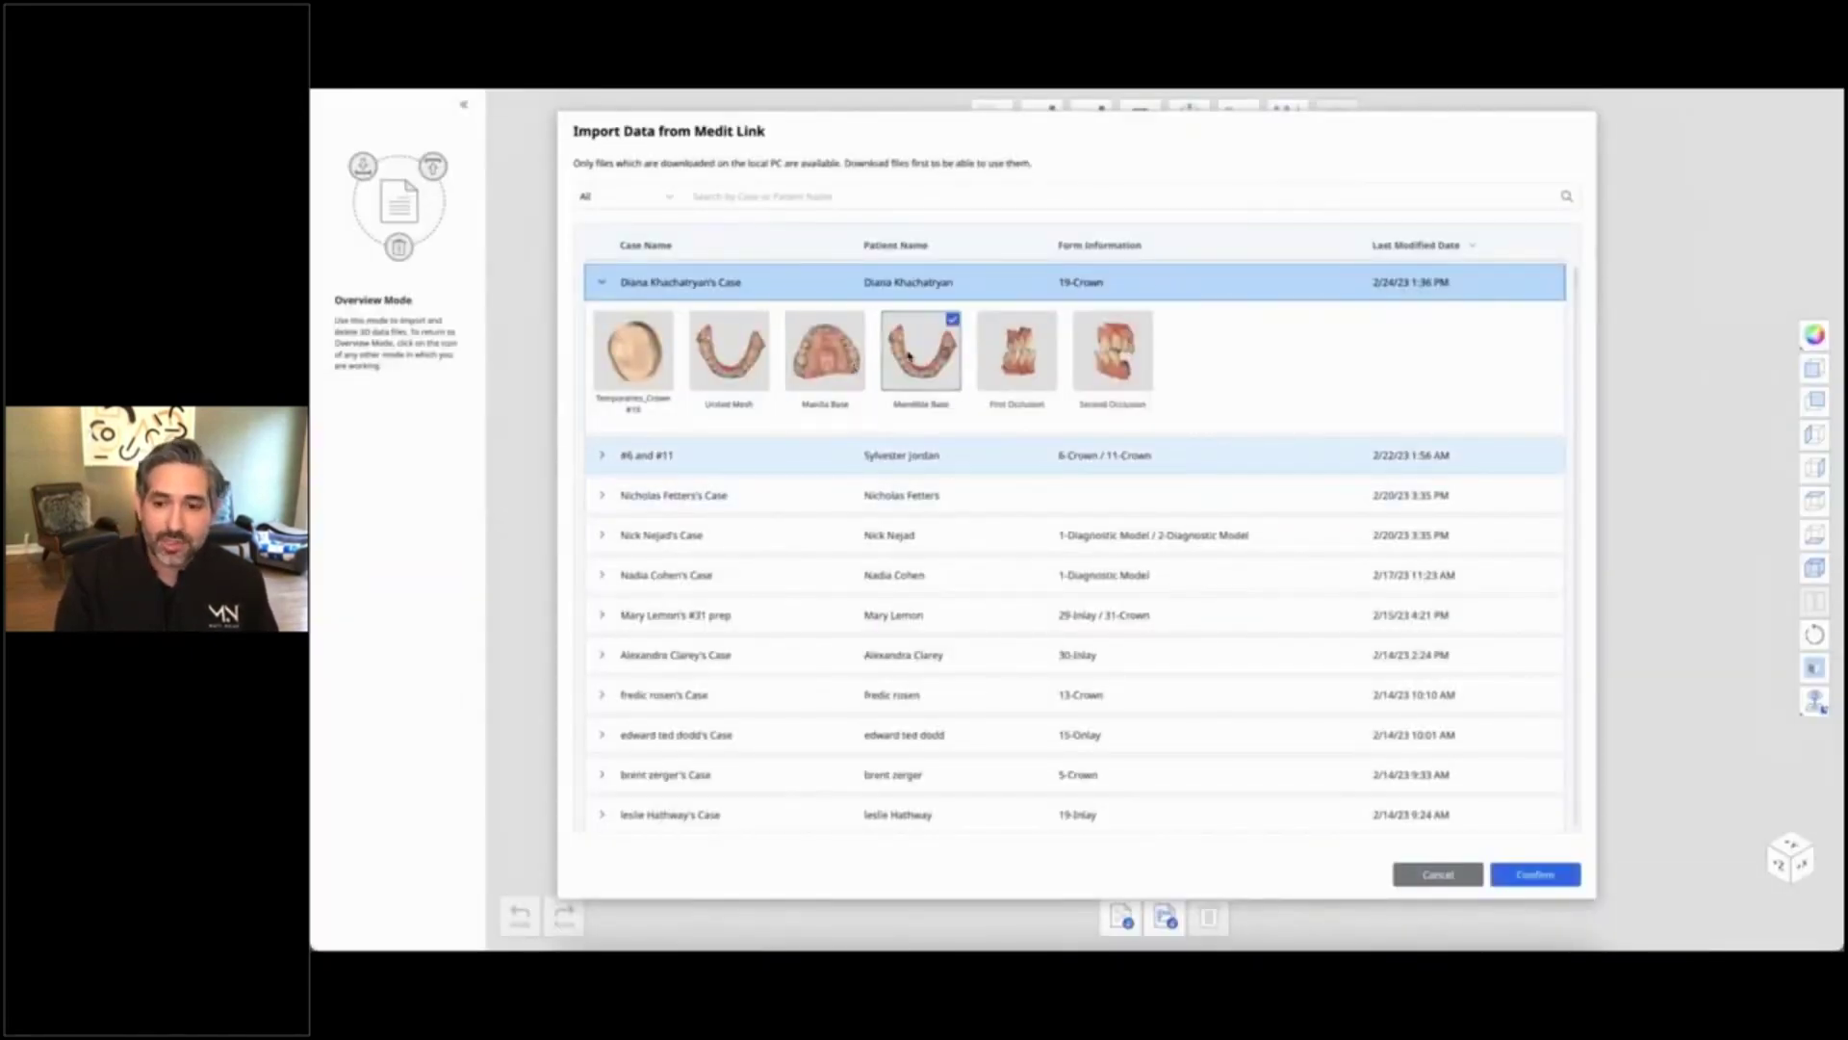
click(1534, 874)
scroll(1343, 523, up, 5)
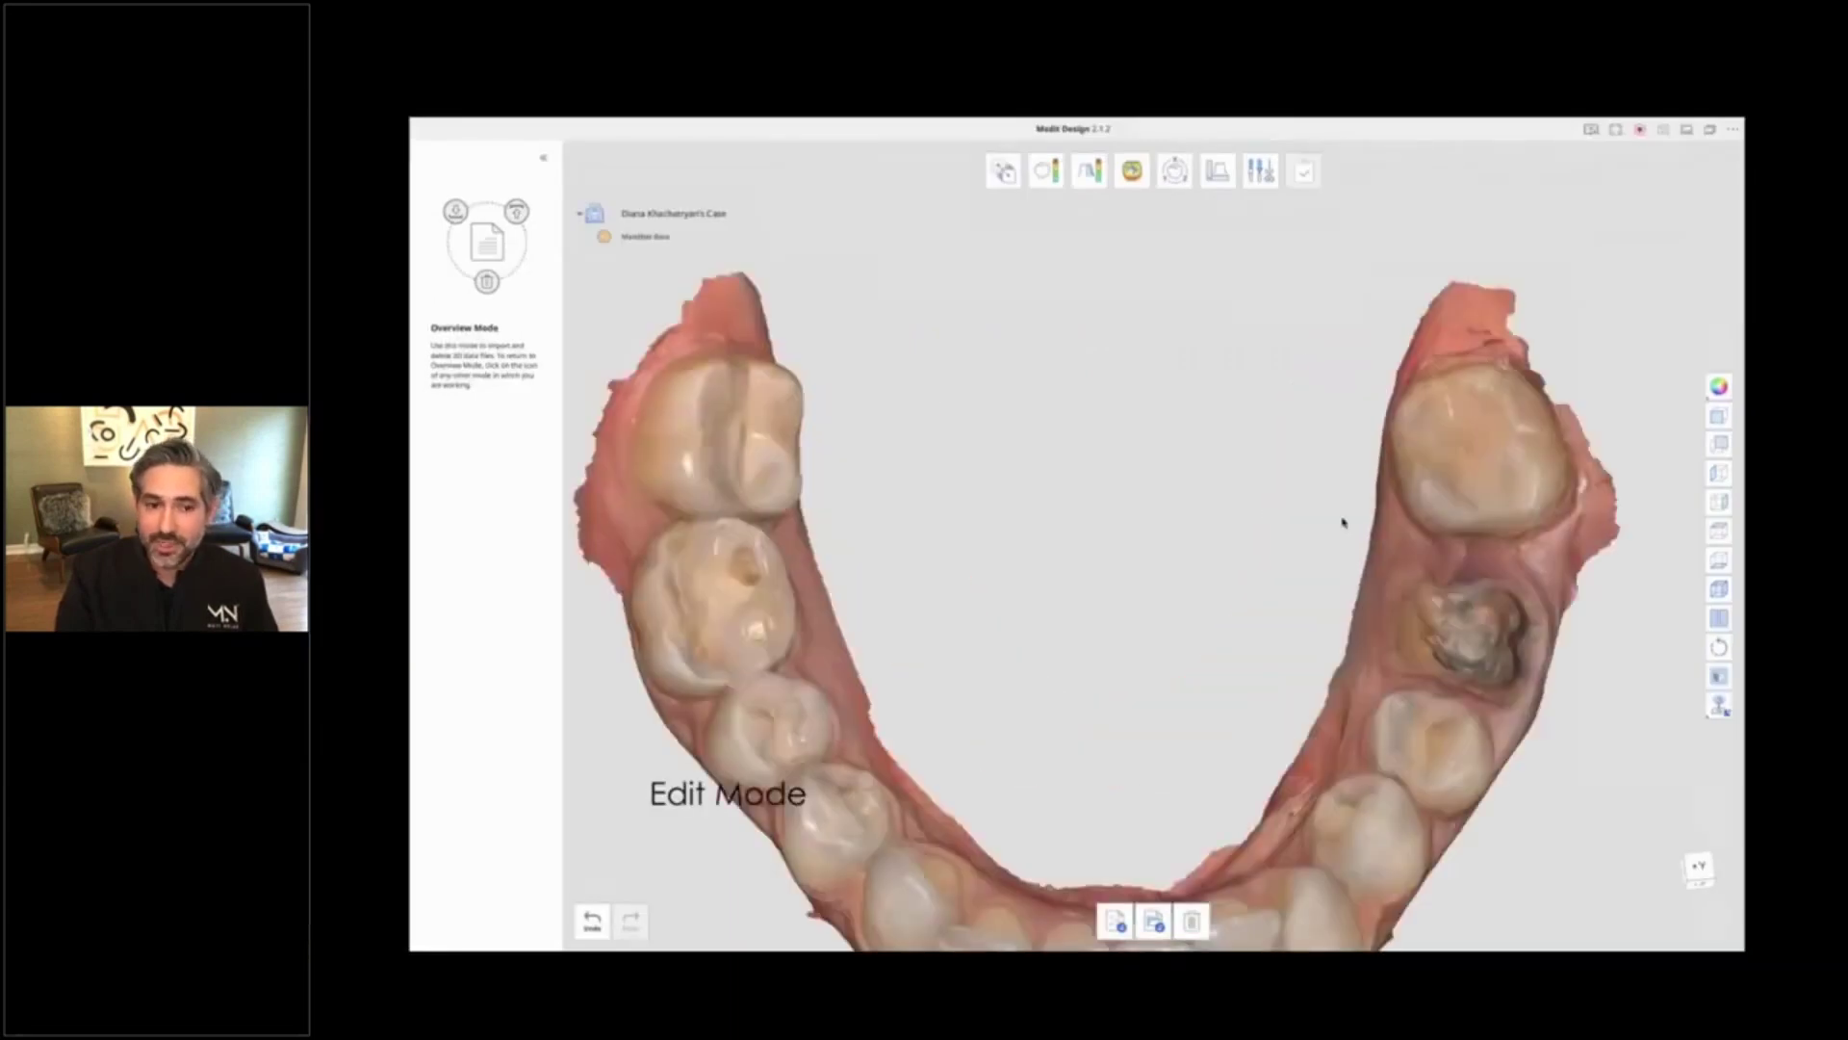
middle_drag(1342, 523, 1069, 478)
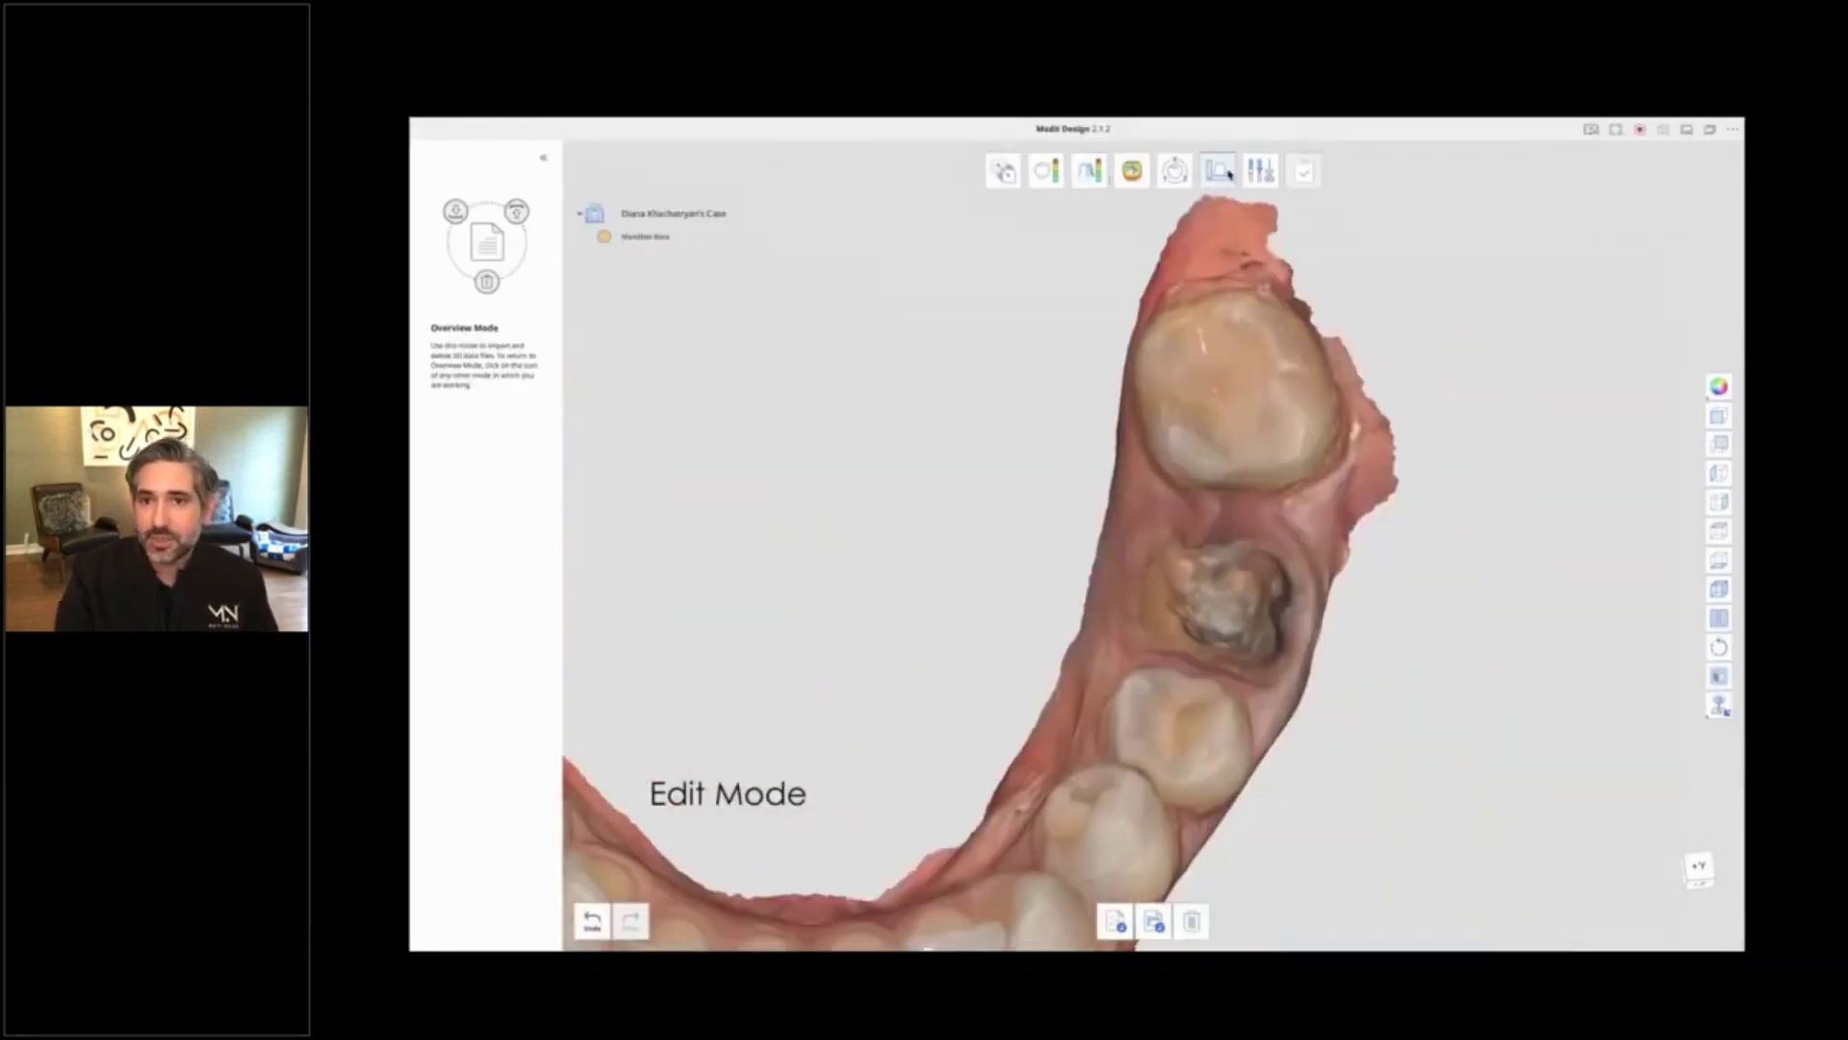
Step: Outline the broken #19 tooth with the Trimming Tool and delete it from the Mandible Base scan
click(1260, 172)
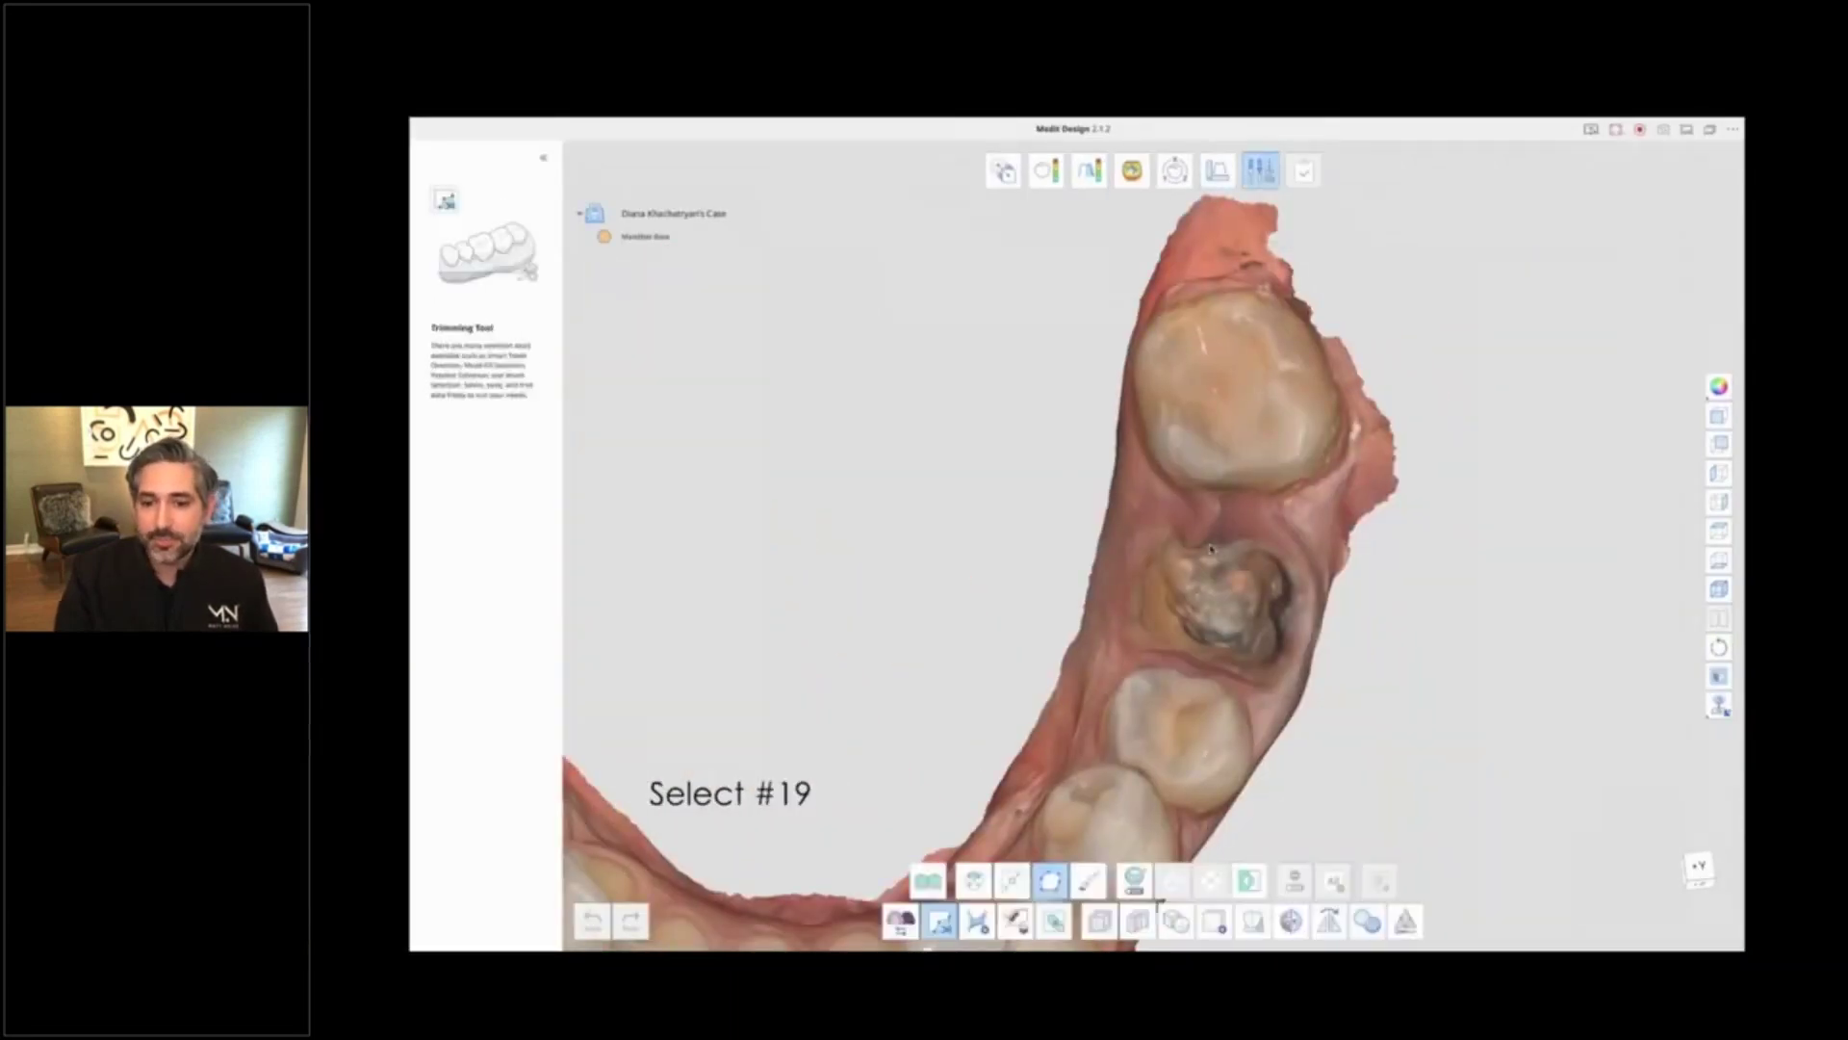
scroll(1211, 548, up, 5)
mouse_move(994, 701)
mouse_down()
mouse_move(1006, 582)
mouse_move(1059, 505)
mouse_move(1269, 556)
mouse_move(1340, 668)
mouse_move(1316, 751)
mouse_move(1267, 816)
mouse_move(1001, 740)
mouse_up()
click(1376, 878)
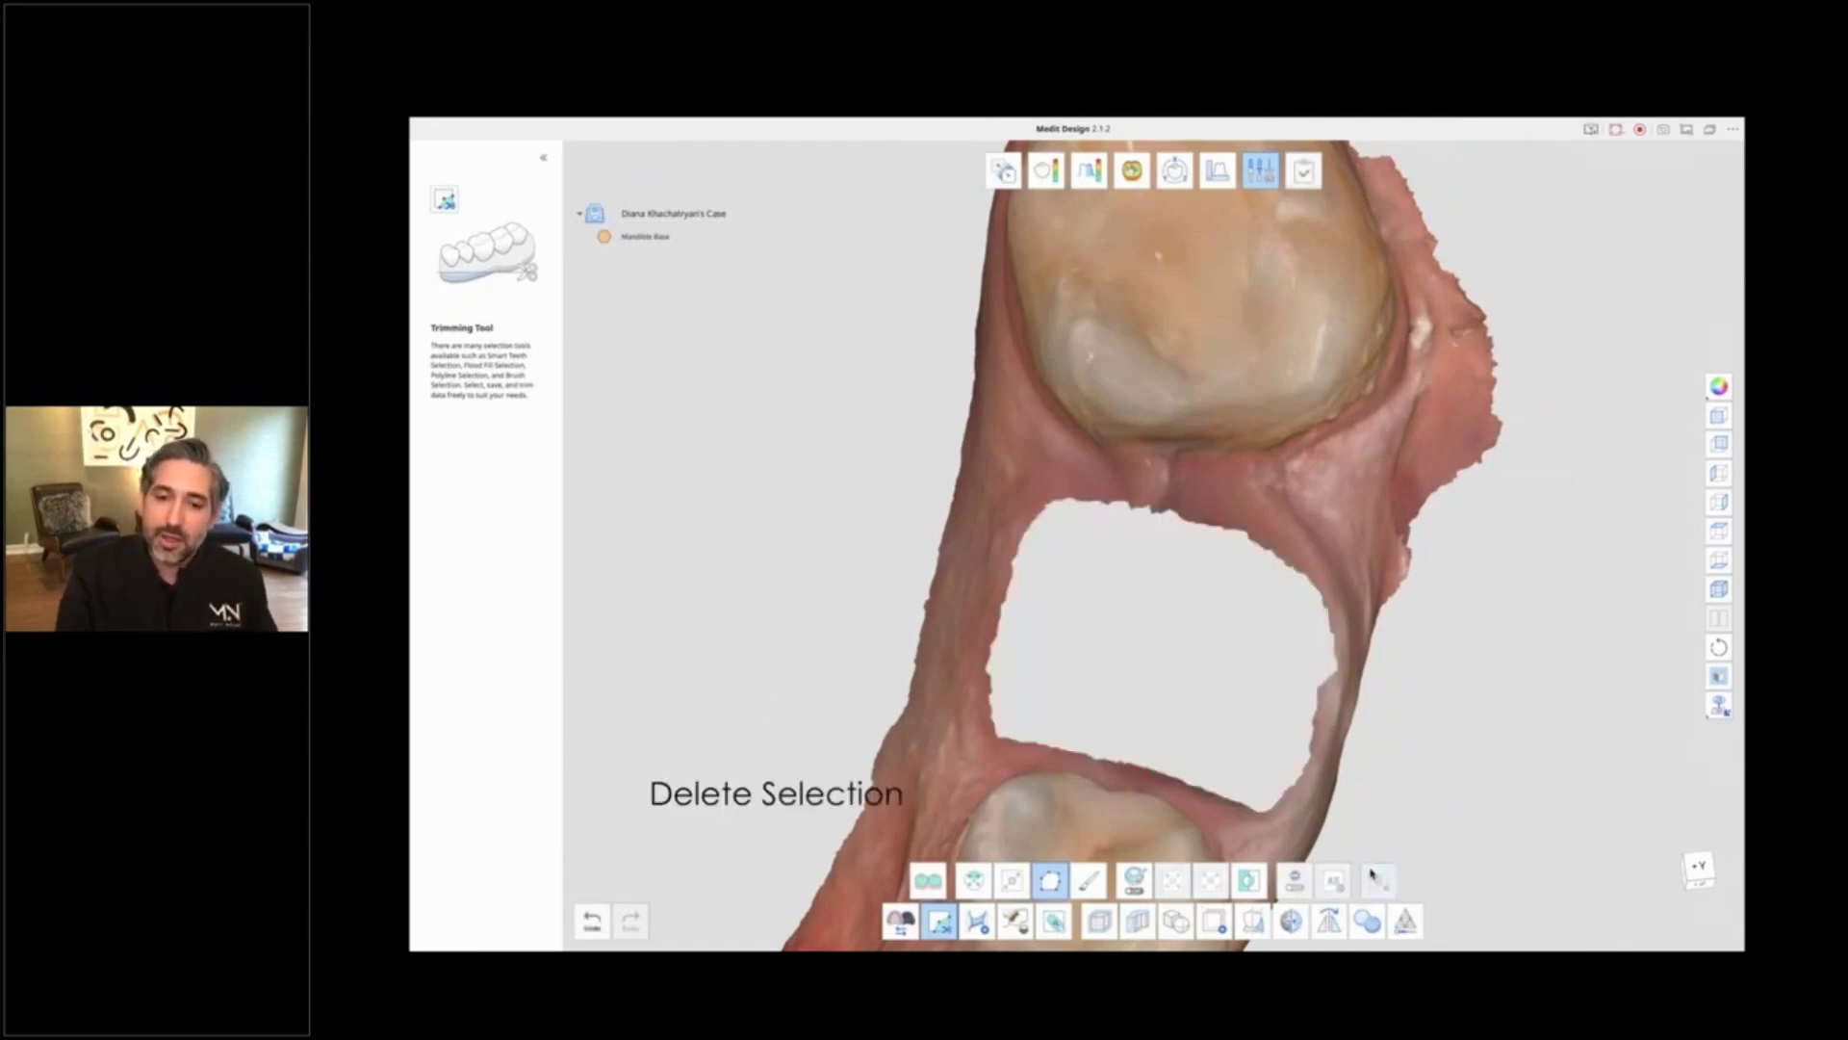
scroll(1056, 636, down, 10)
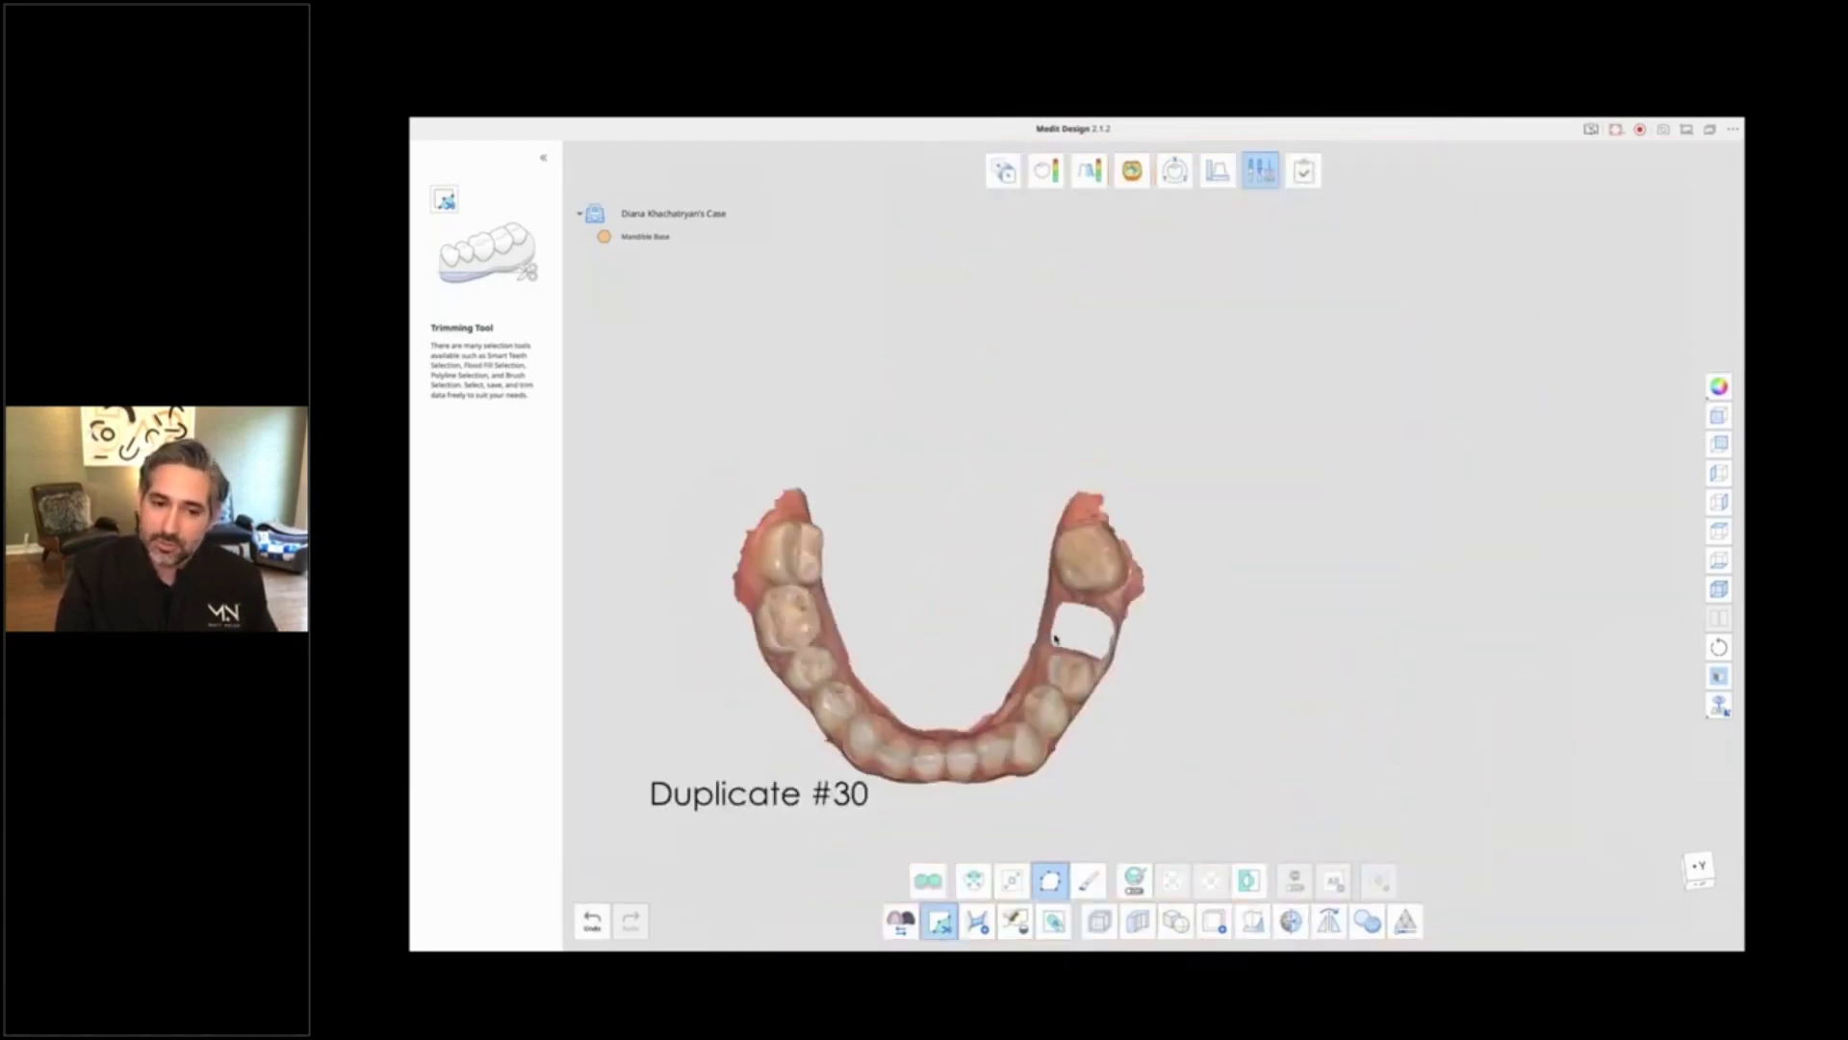
Step: Duplicate tooth #30 from the lower-arch scan into a new separate mesh
scroll(766, 622, up, 5)
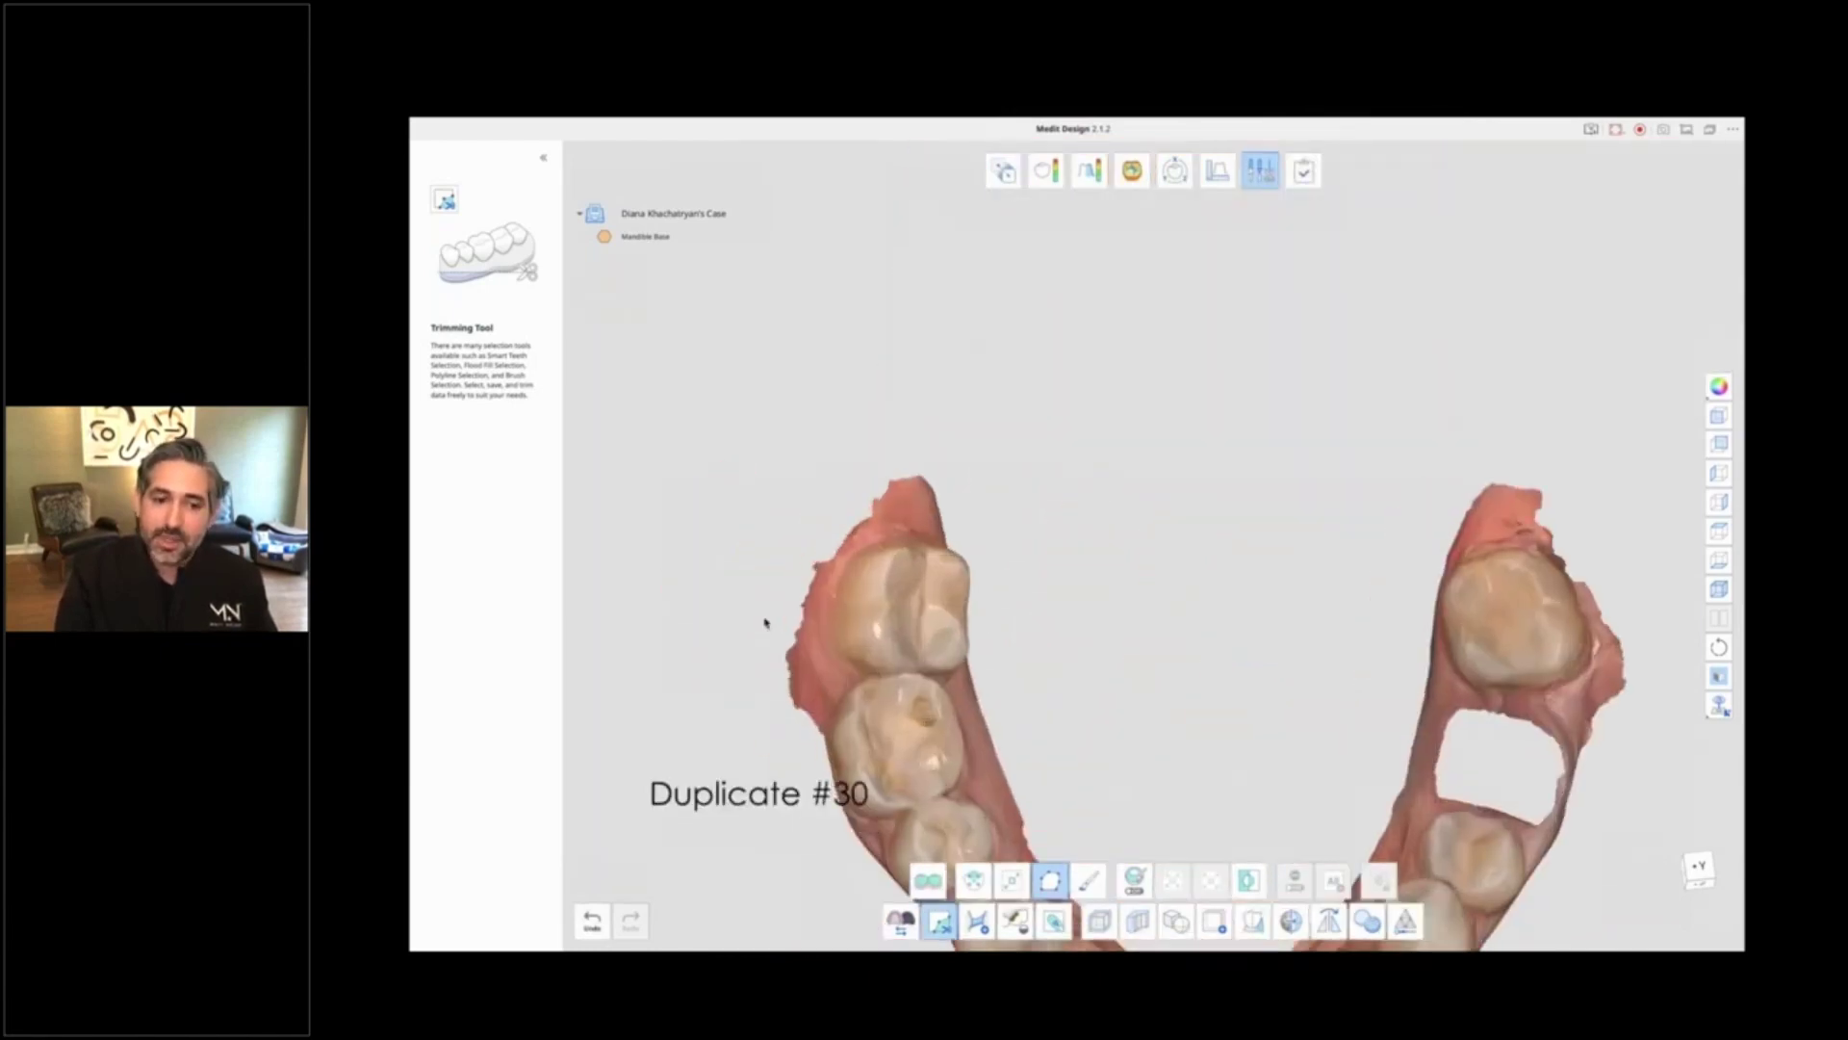
middle_drag(925, 736, 1001, 581)
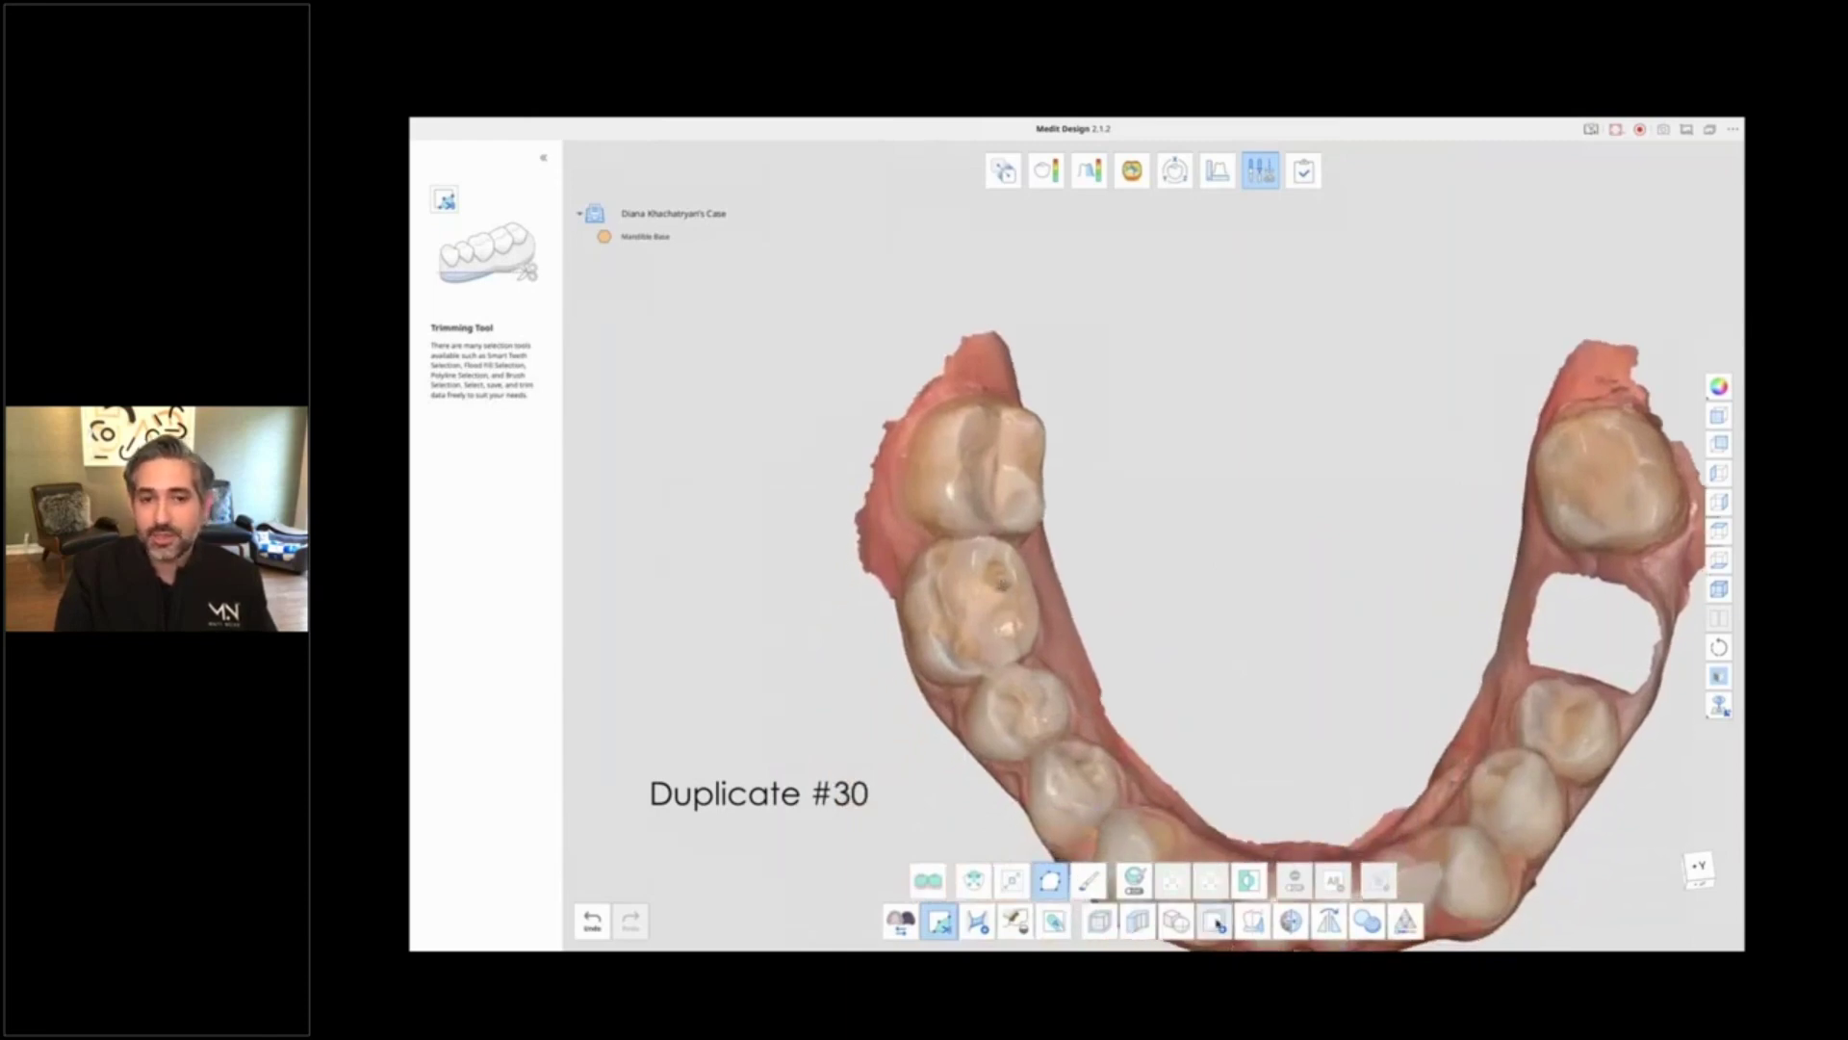
click(1216, 922)
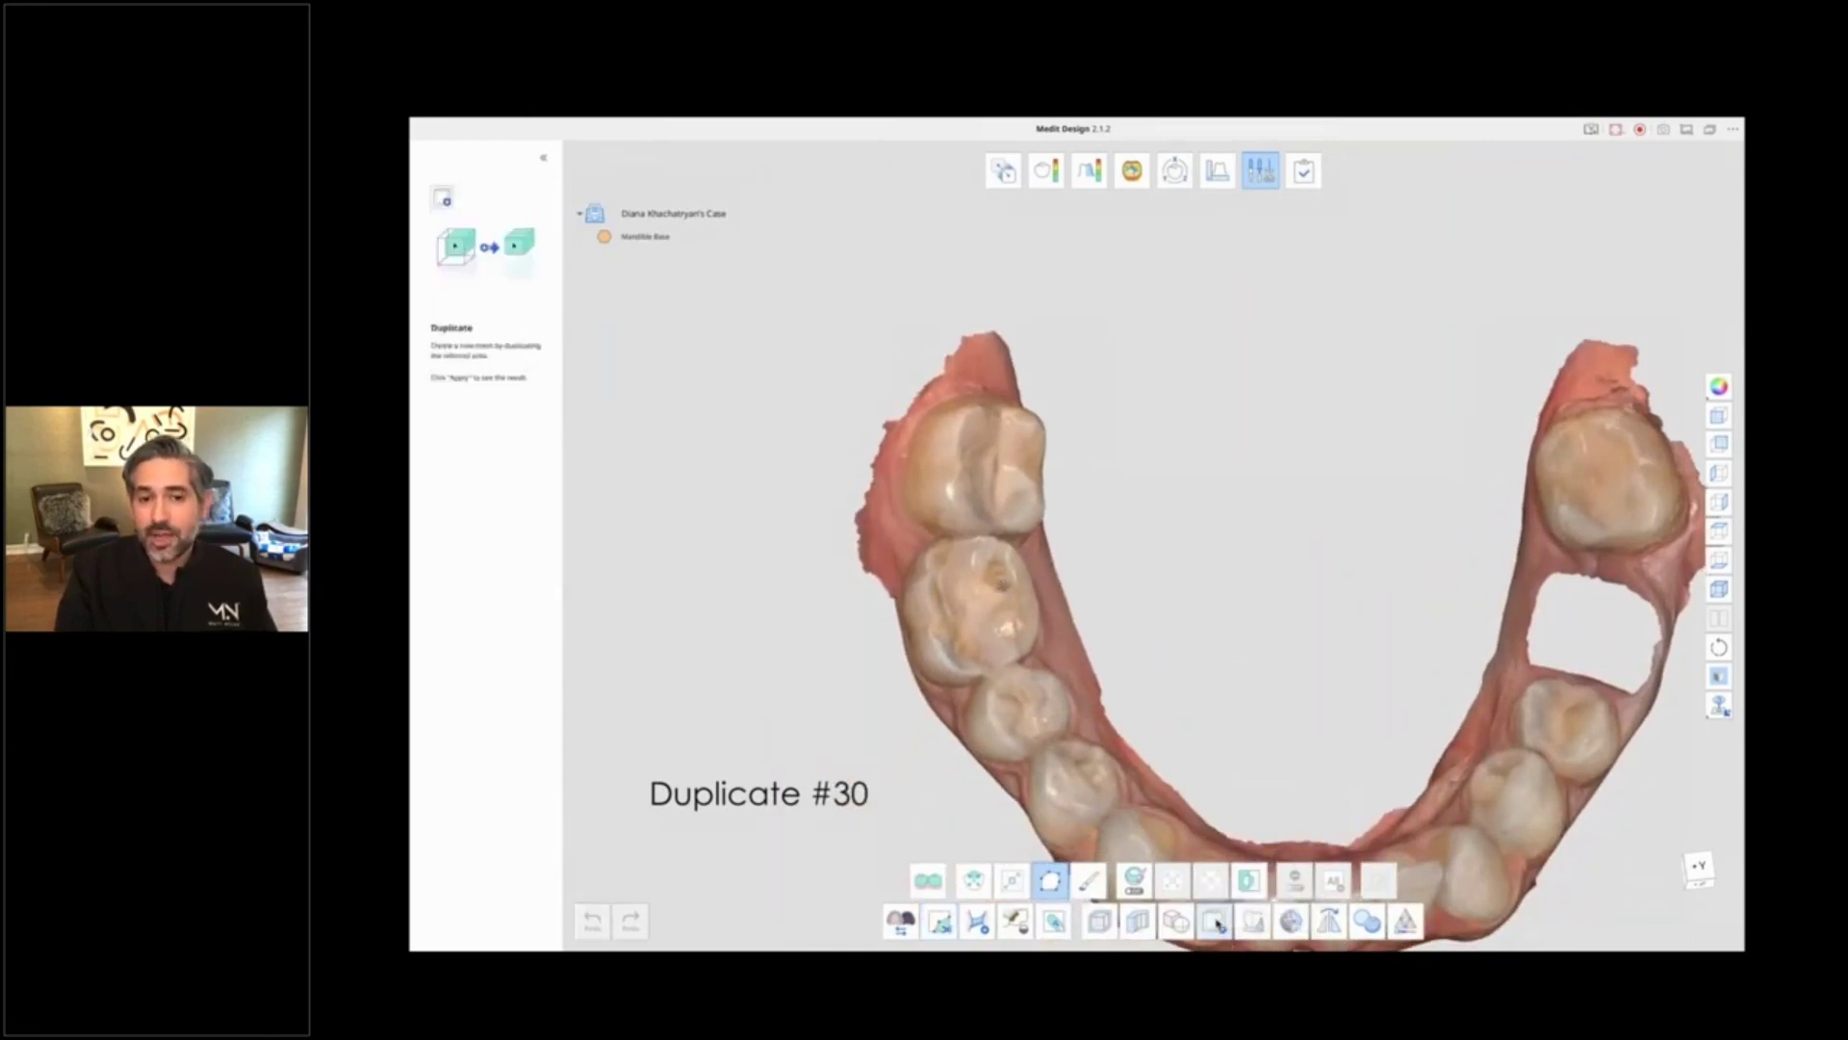
click(973, 879)
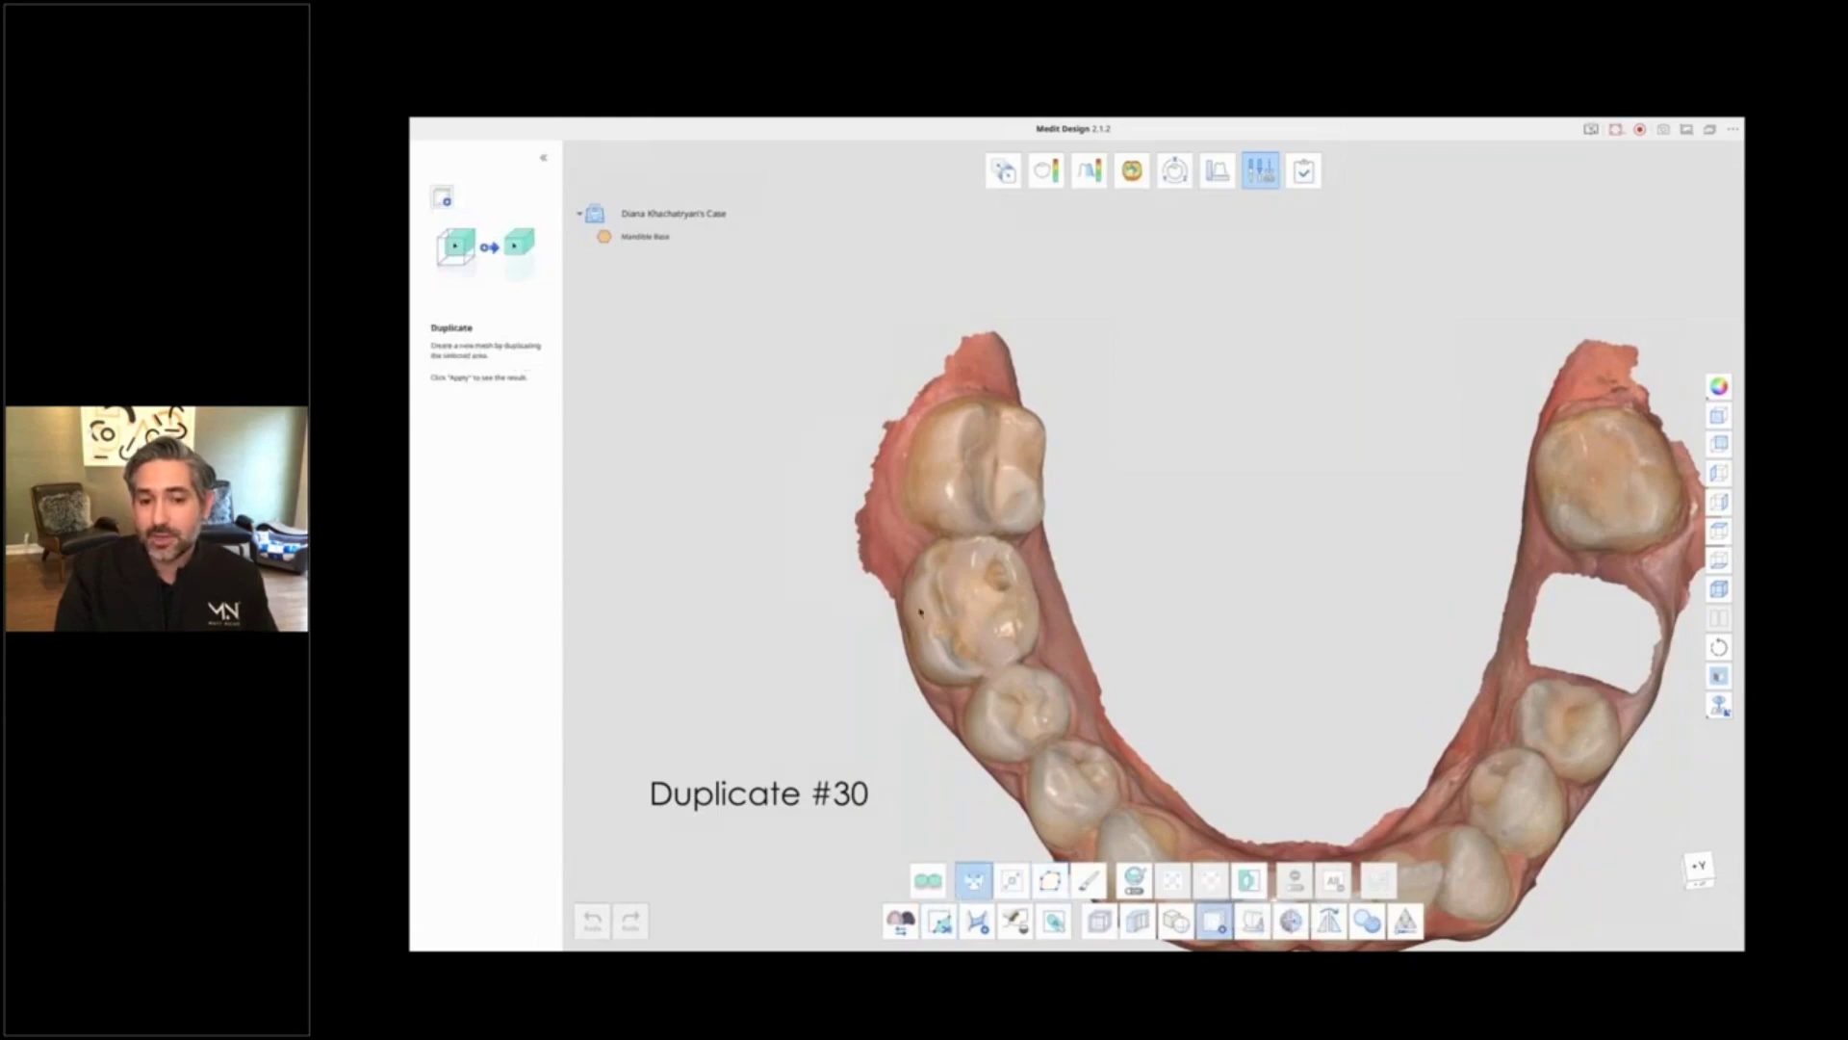
click(922, 611)
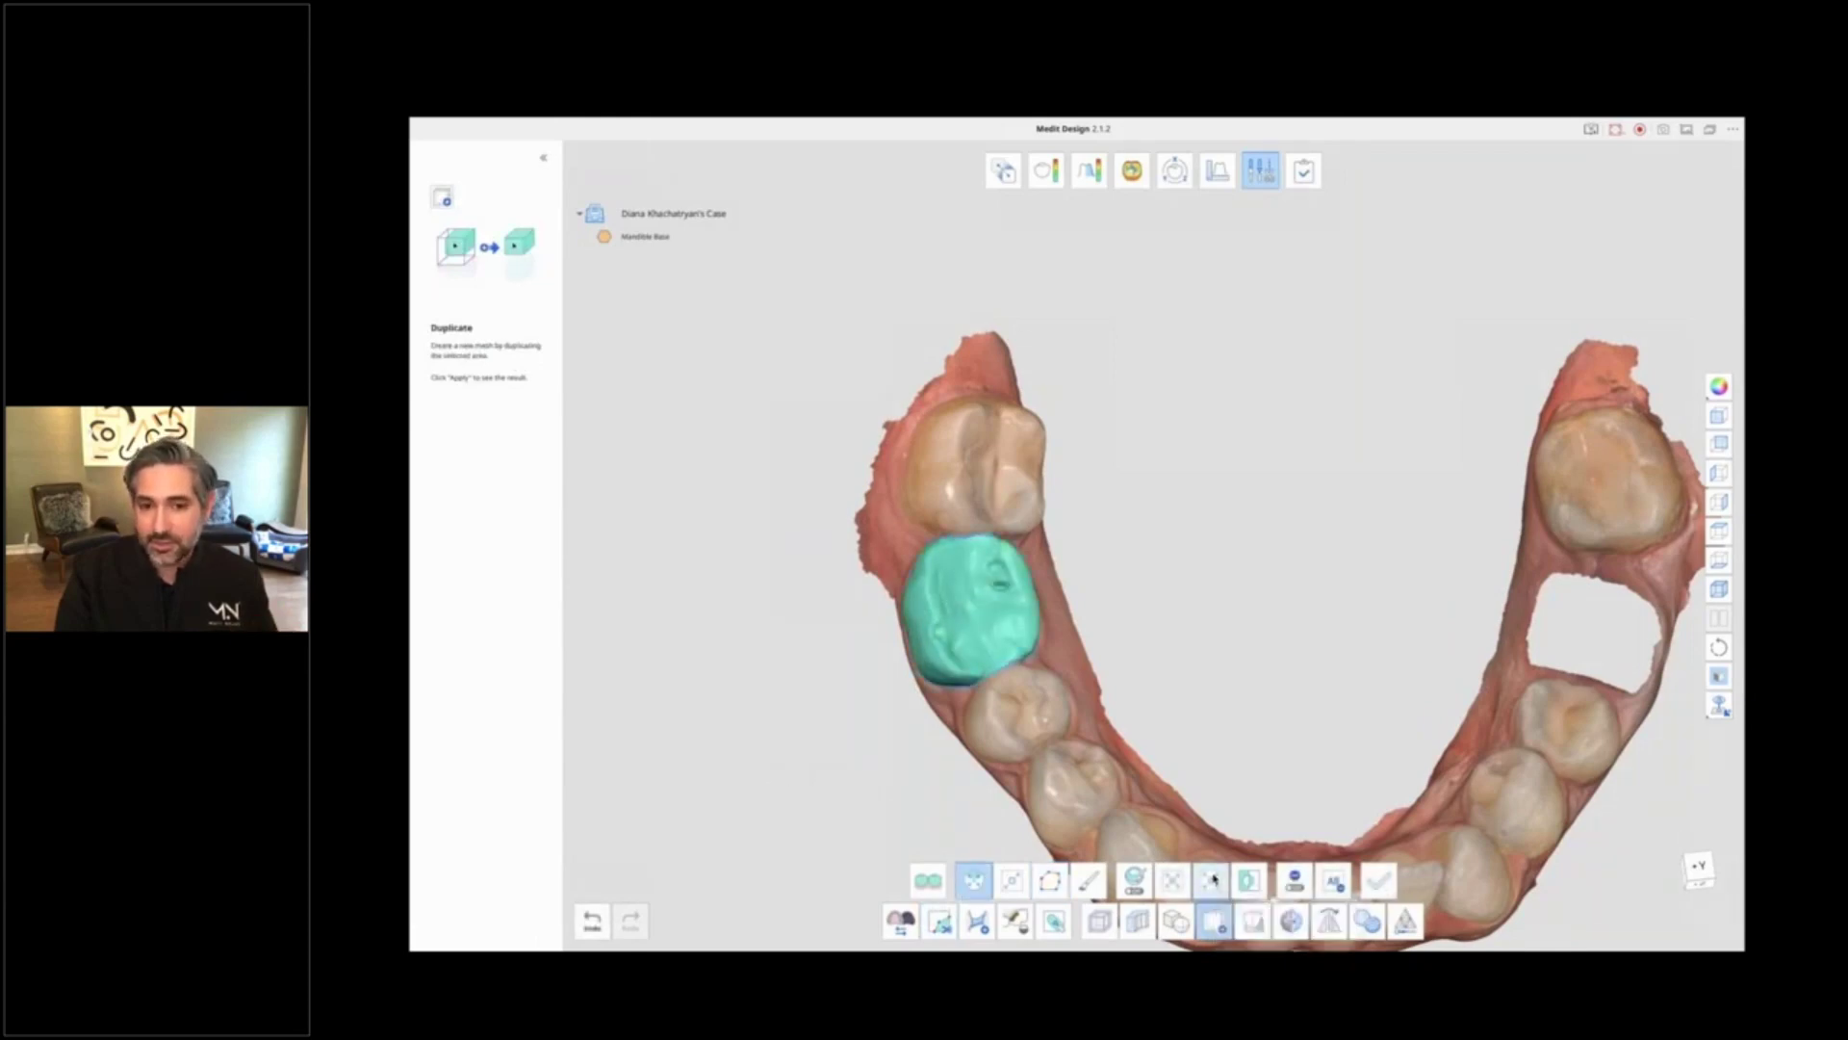
middle_drag(825, 726, 849, 725)
mouse_move(849, 725)
right_down()
mouse_move(683, 726)
mouse_move(611, 651)
mouse_move(648, 557)
mouse_move(797, 536)
mouse_move(862, 734)
right_up()
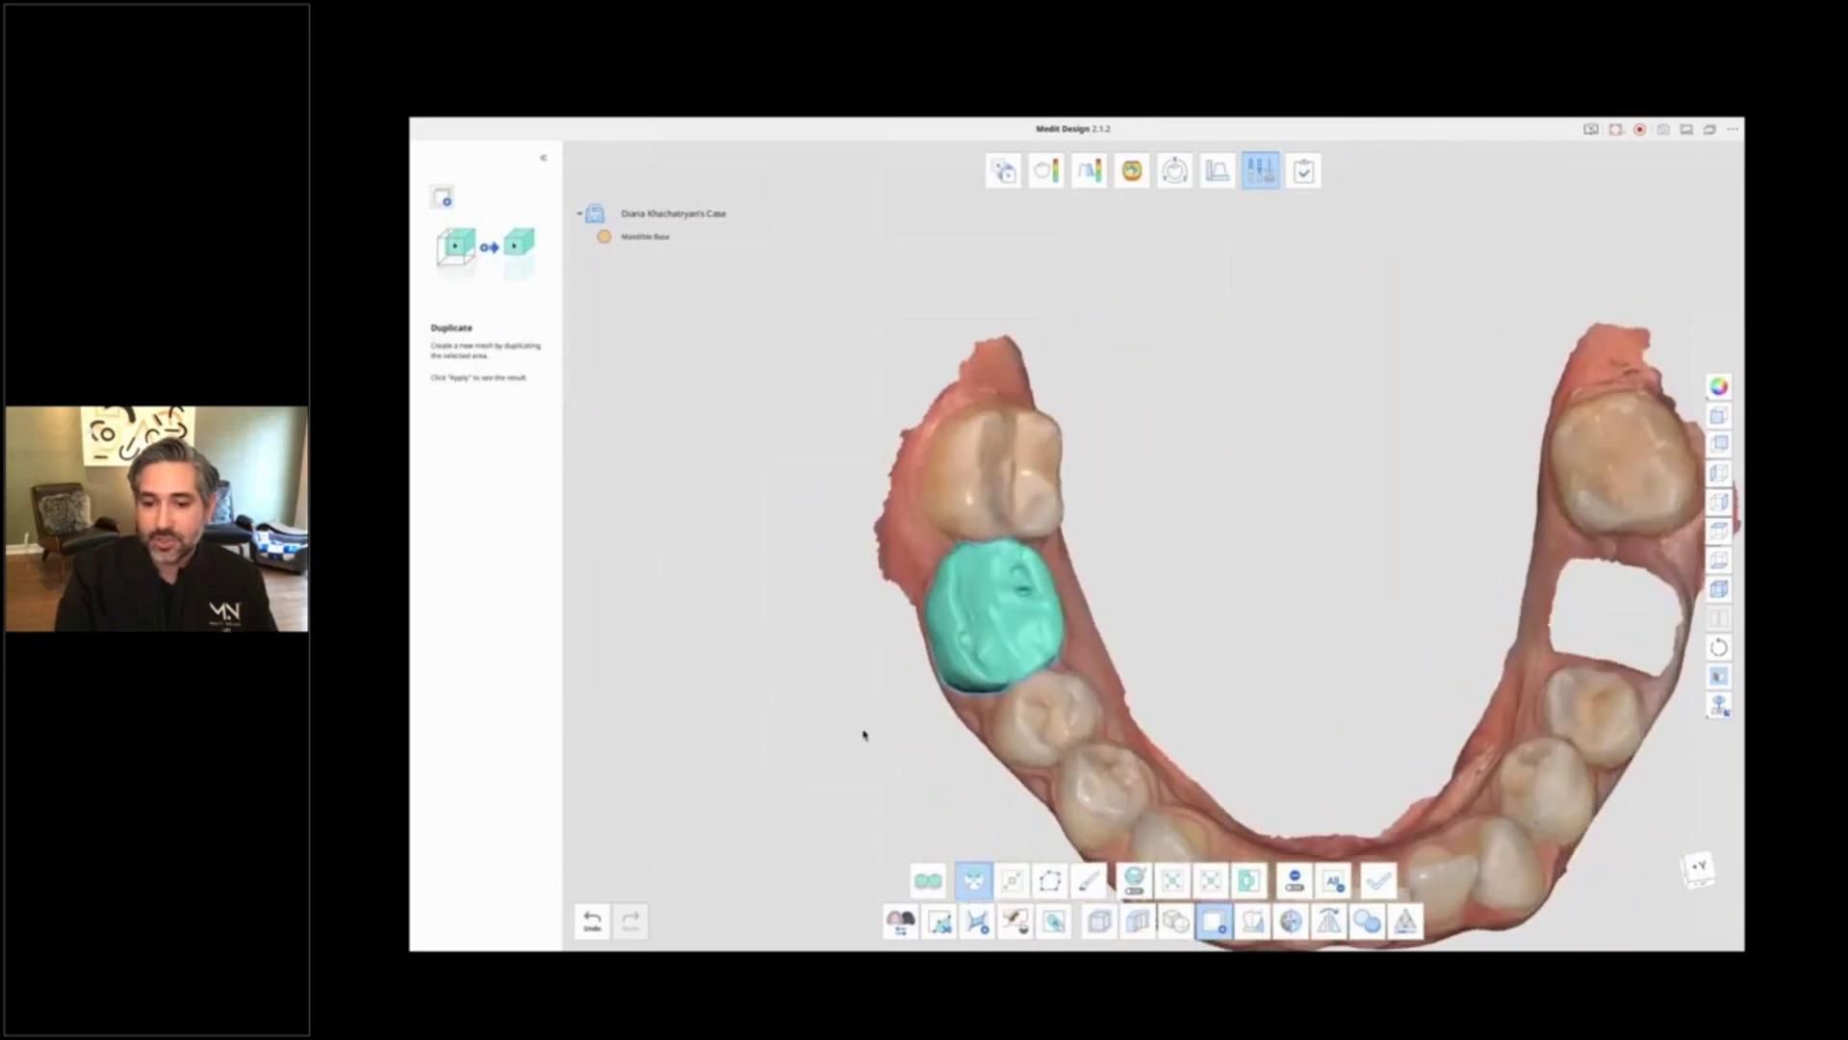
click(1377, 886)
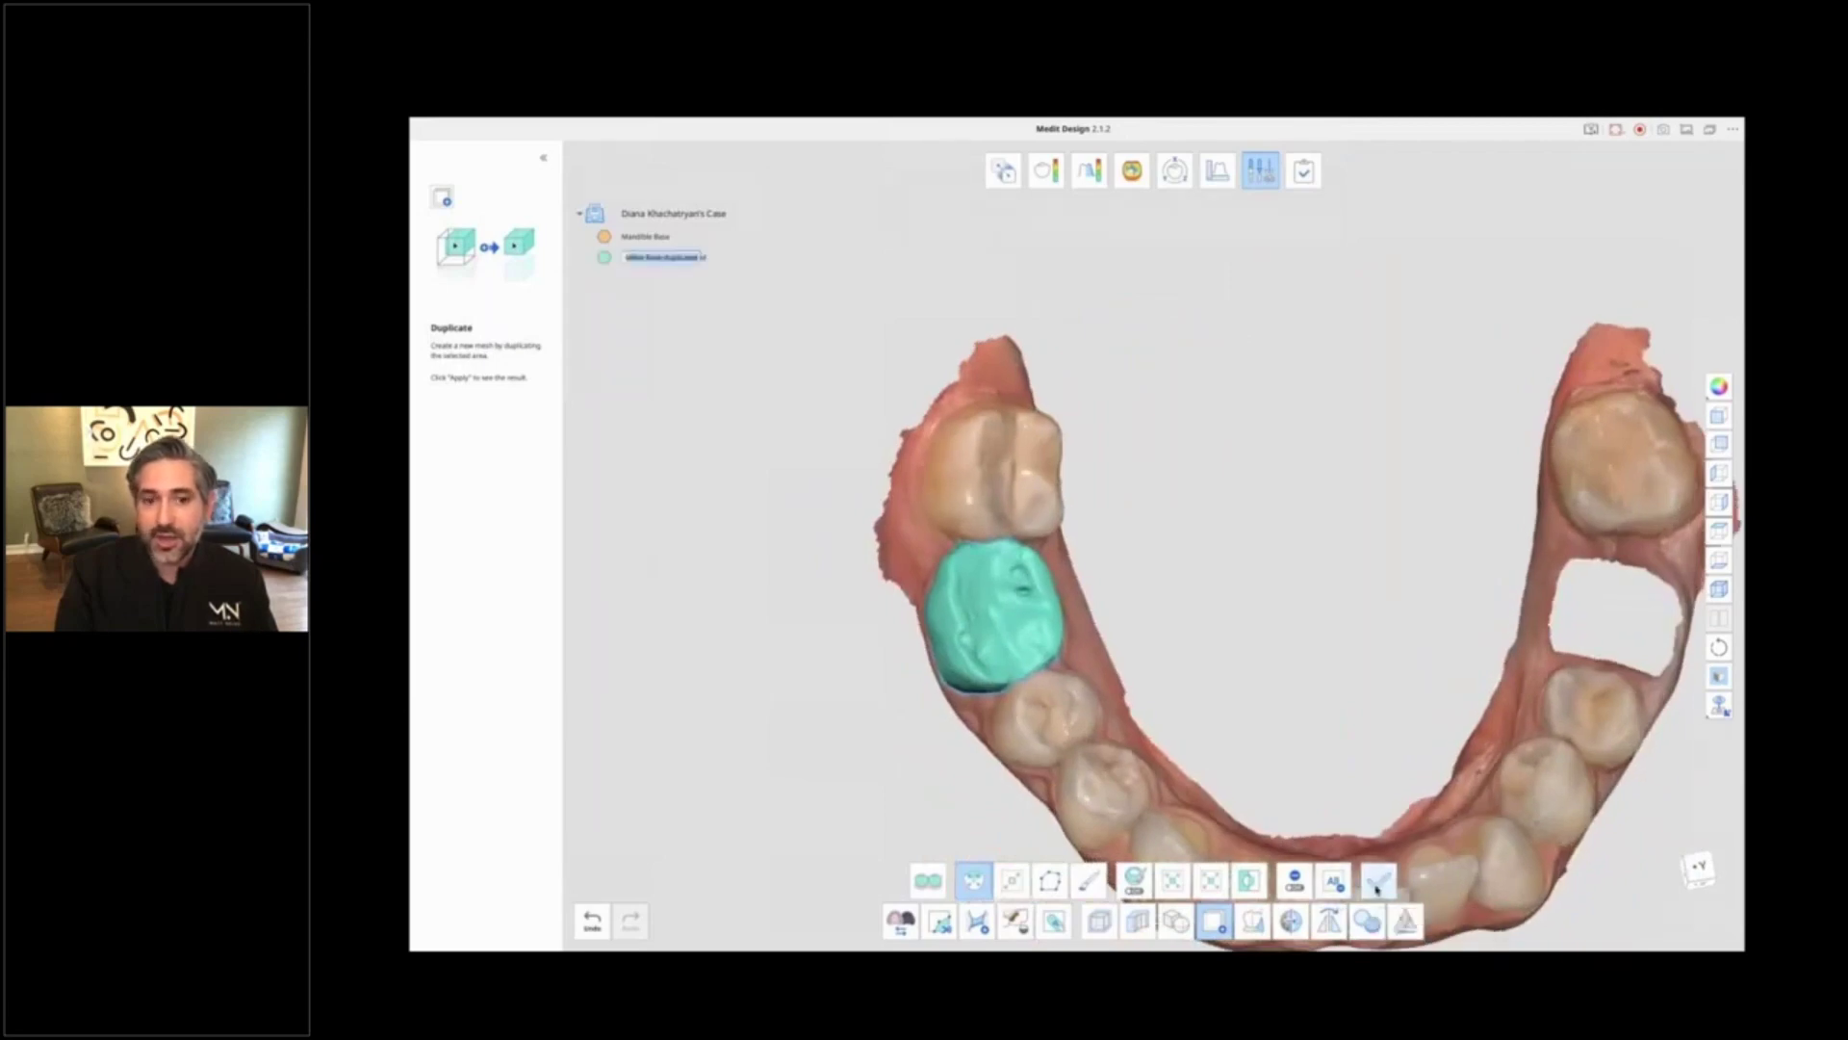
Step: Rename the duplicated mesh layer to '#30'
mouse_move(656, 260)
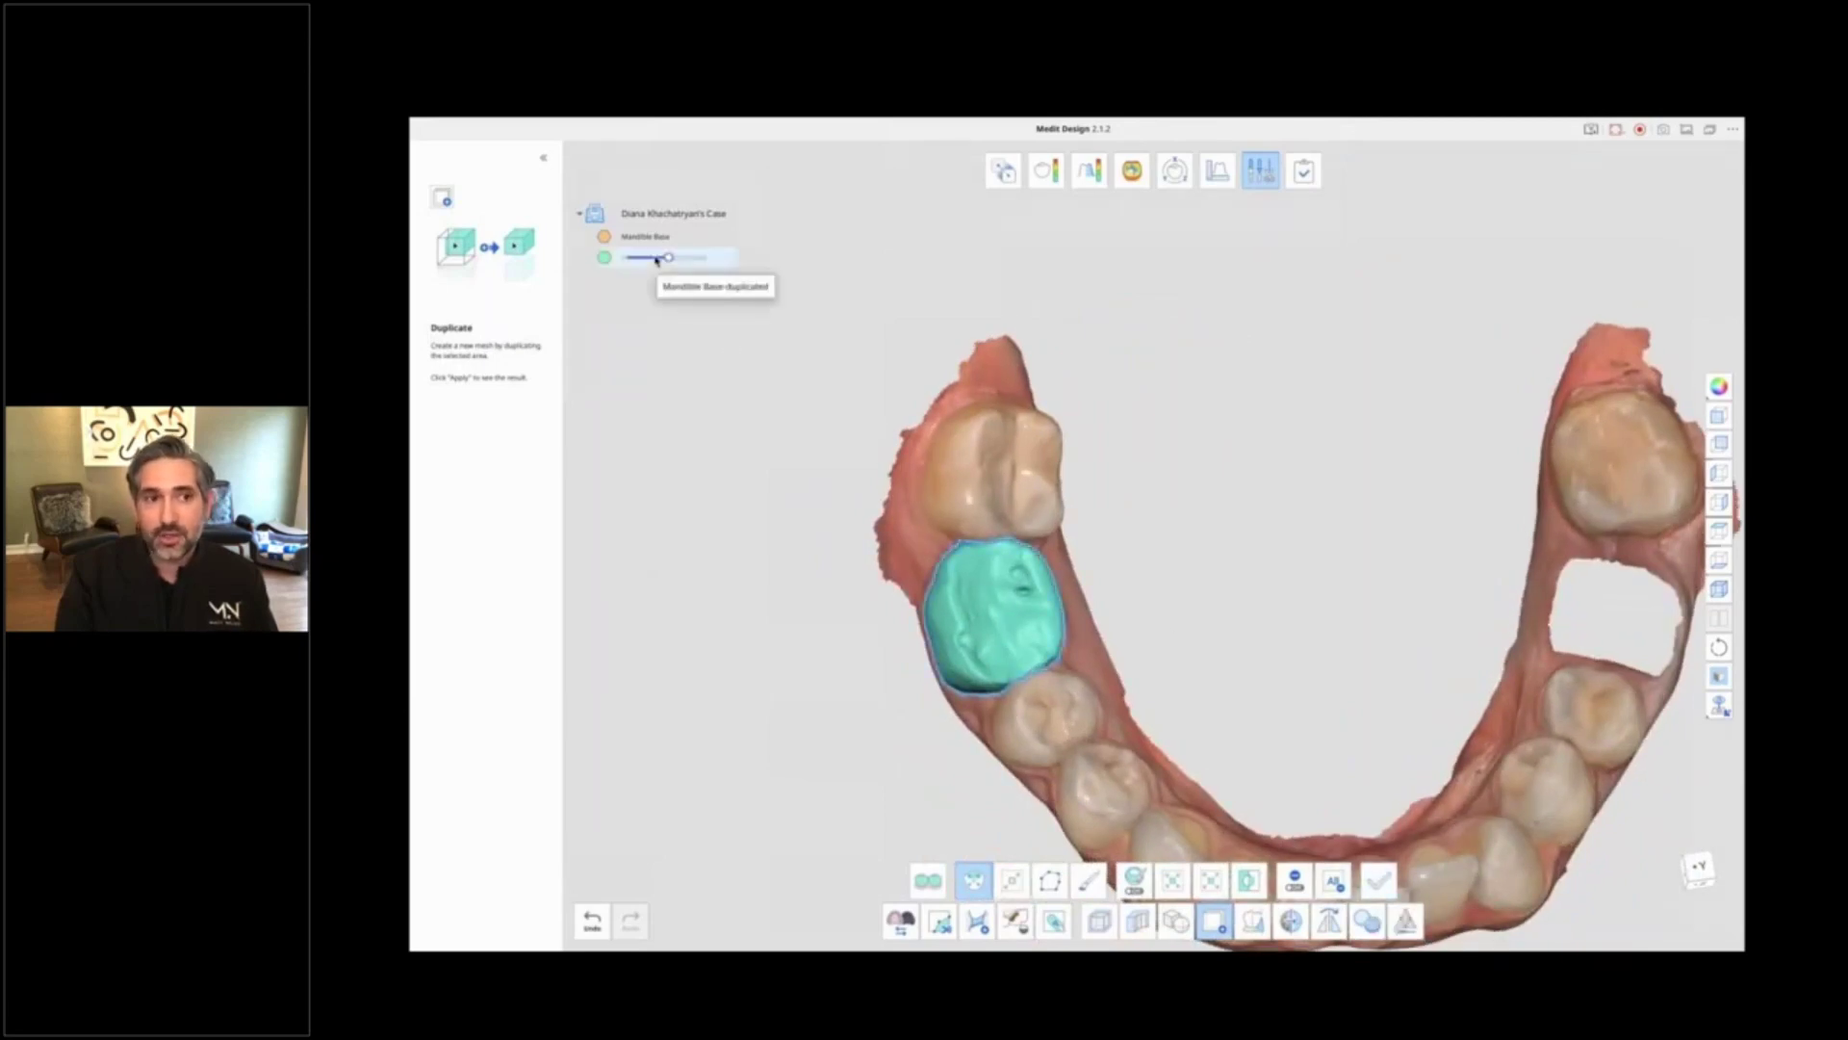
right_click(657, 260)
click(673, 327)
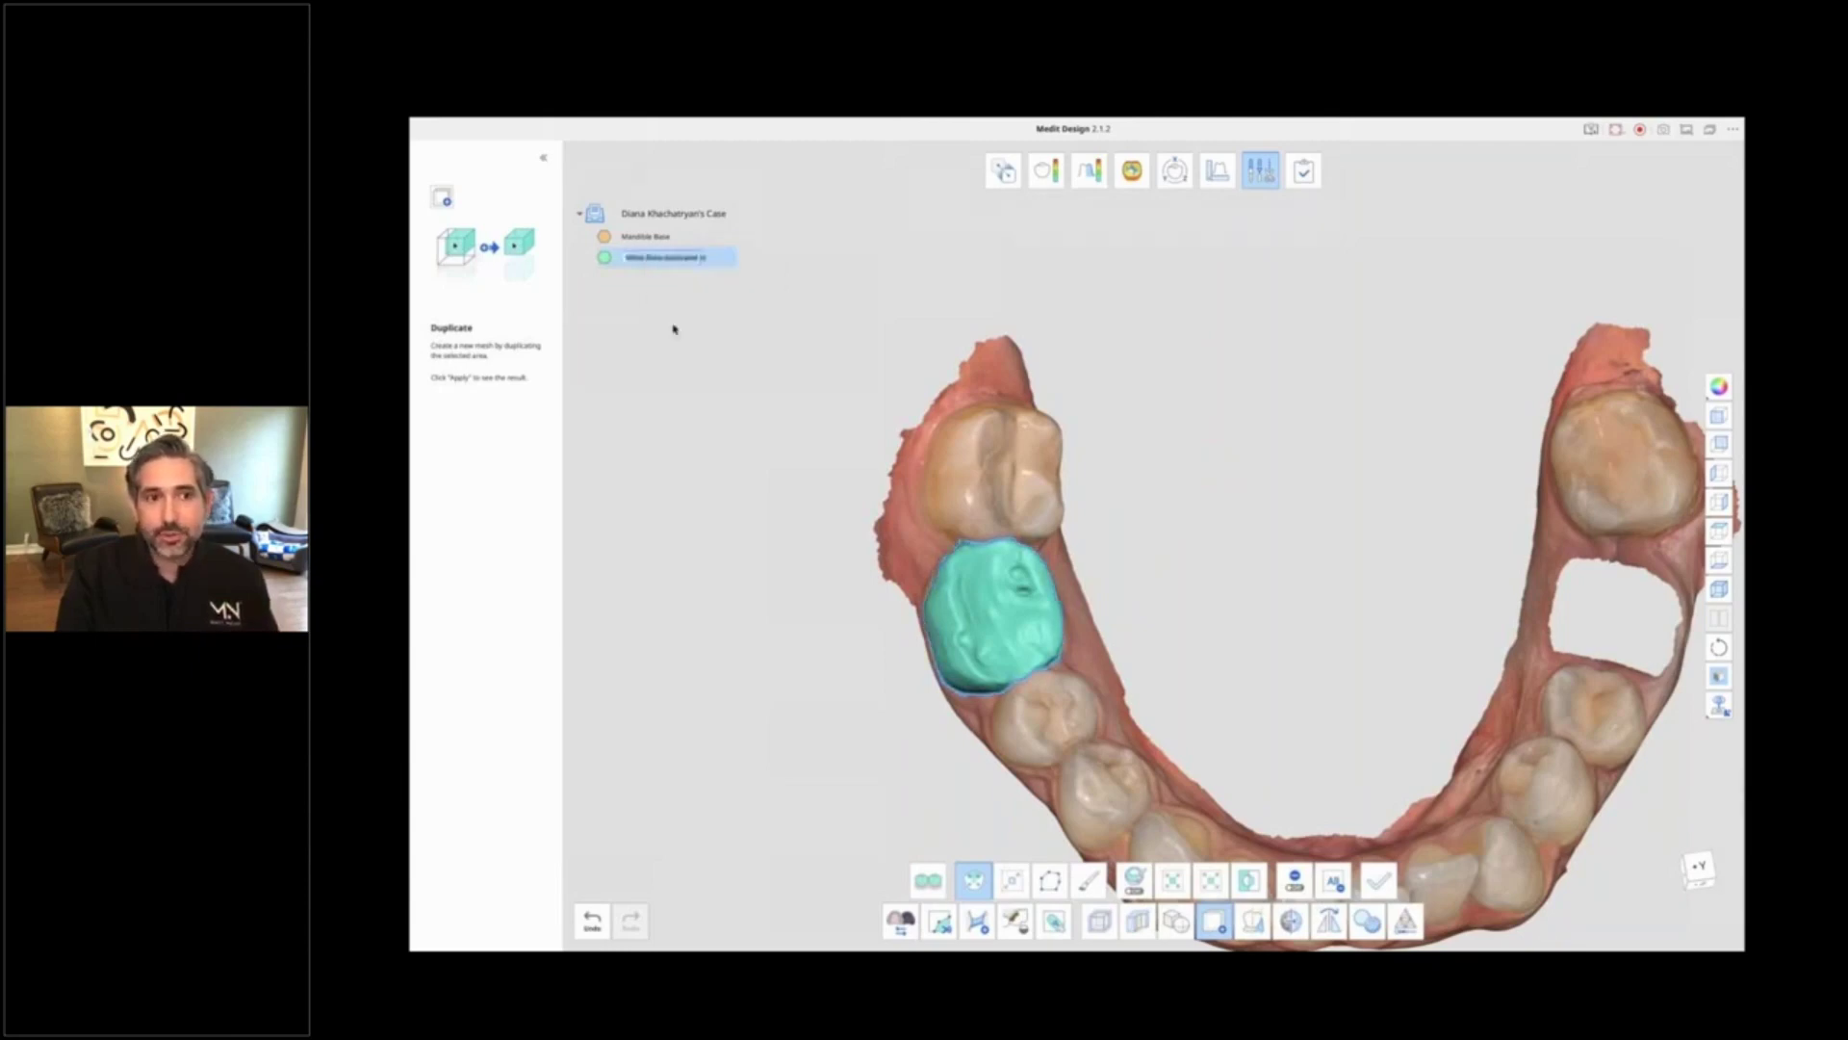
text(#30)
key(Return)
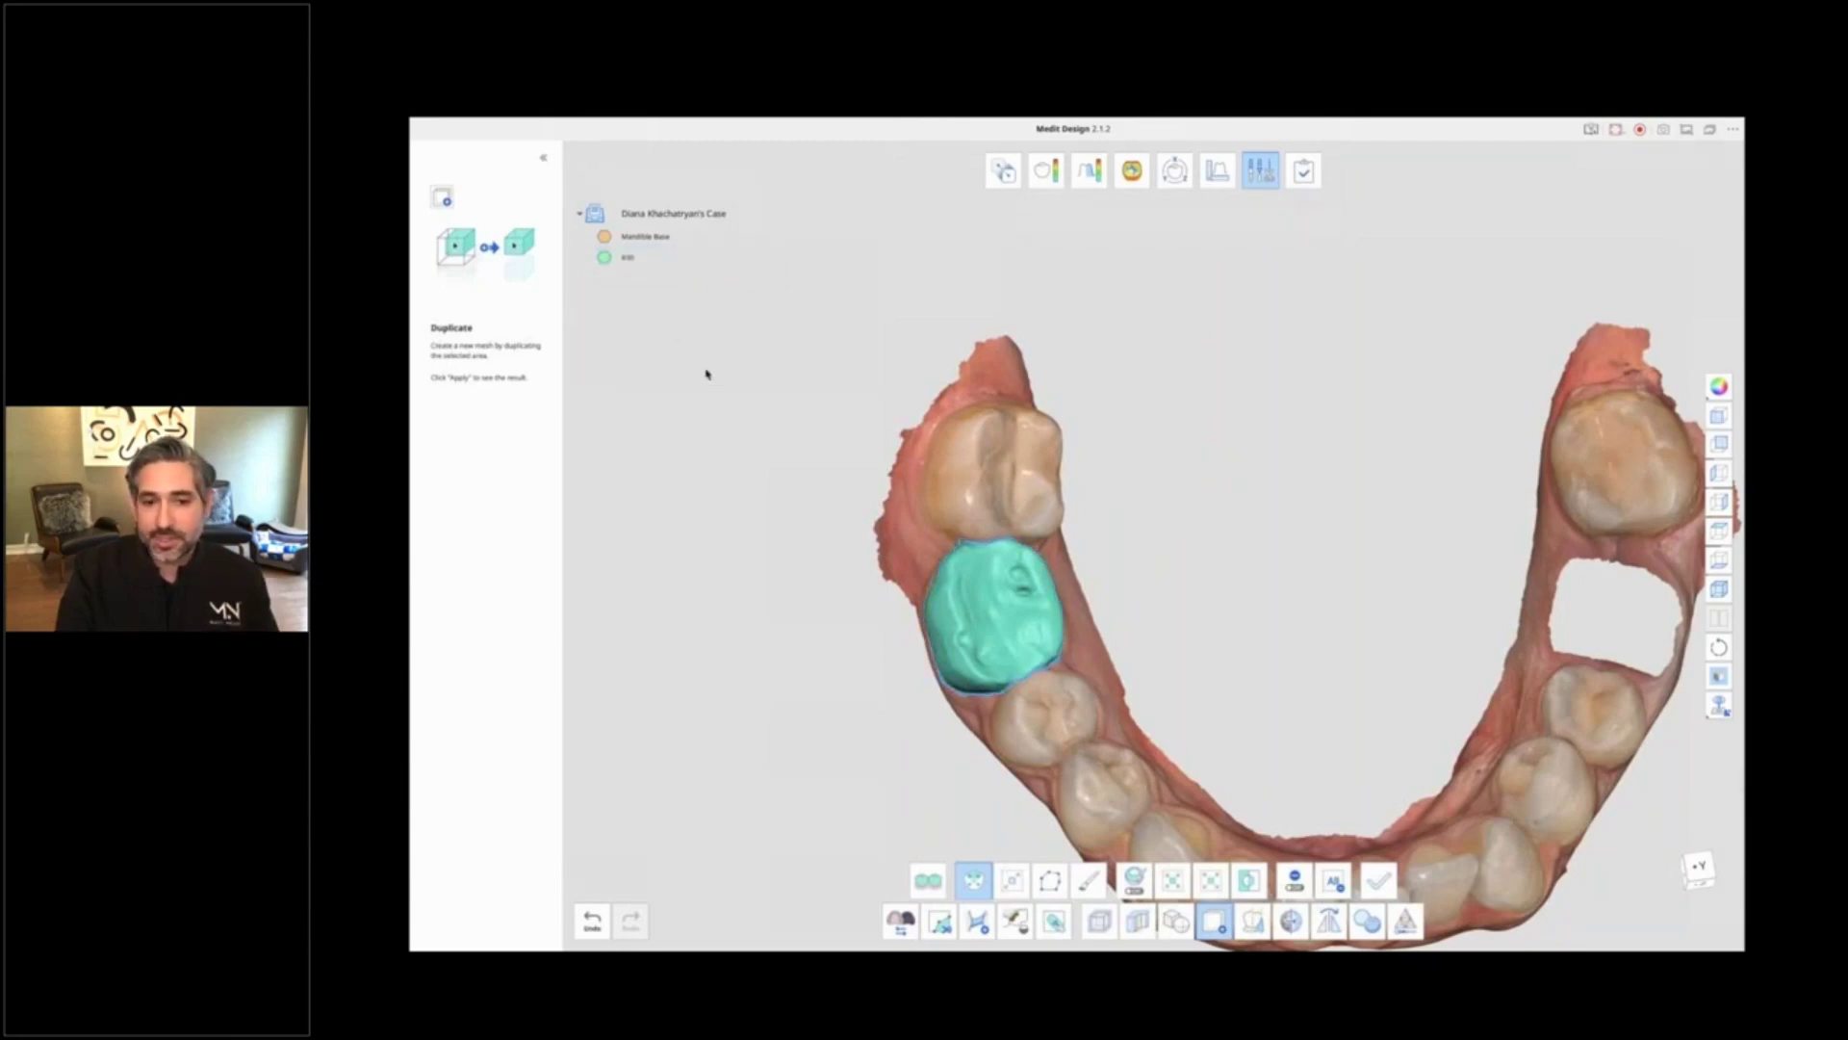
Step: Hide the Mandible Base and mirror the #30 tooth, moving the mirror plane to separate the copy
click(604, 236)
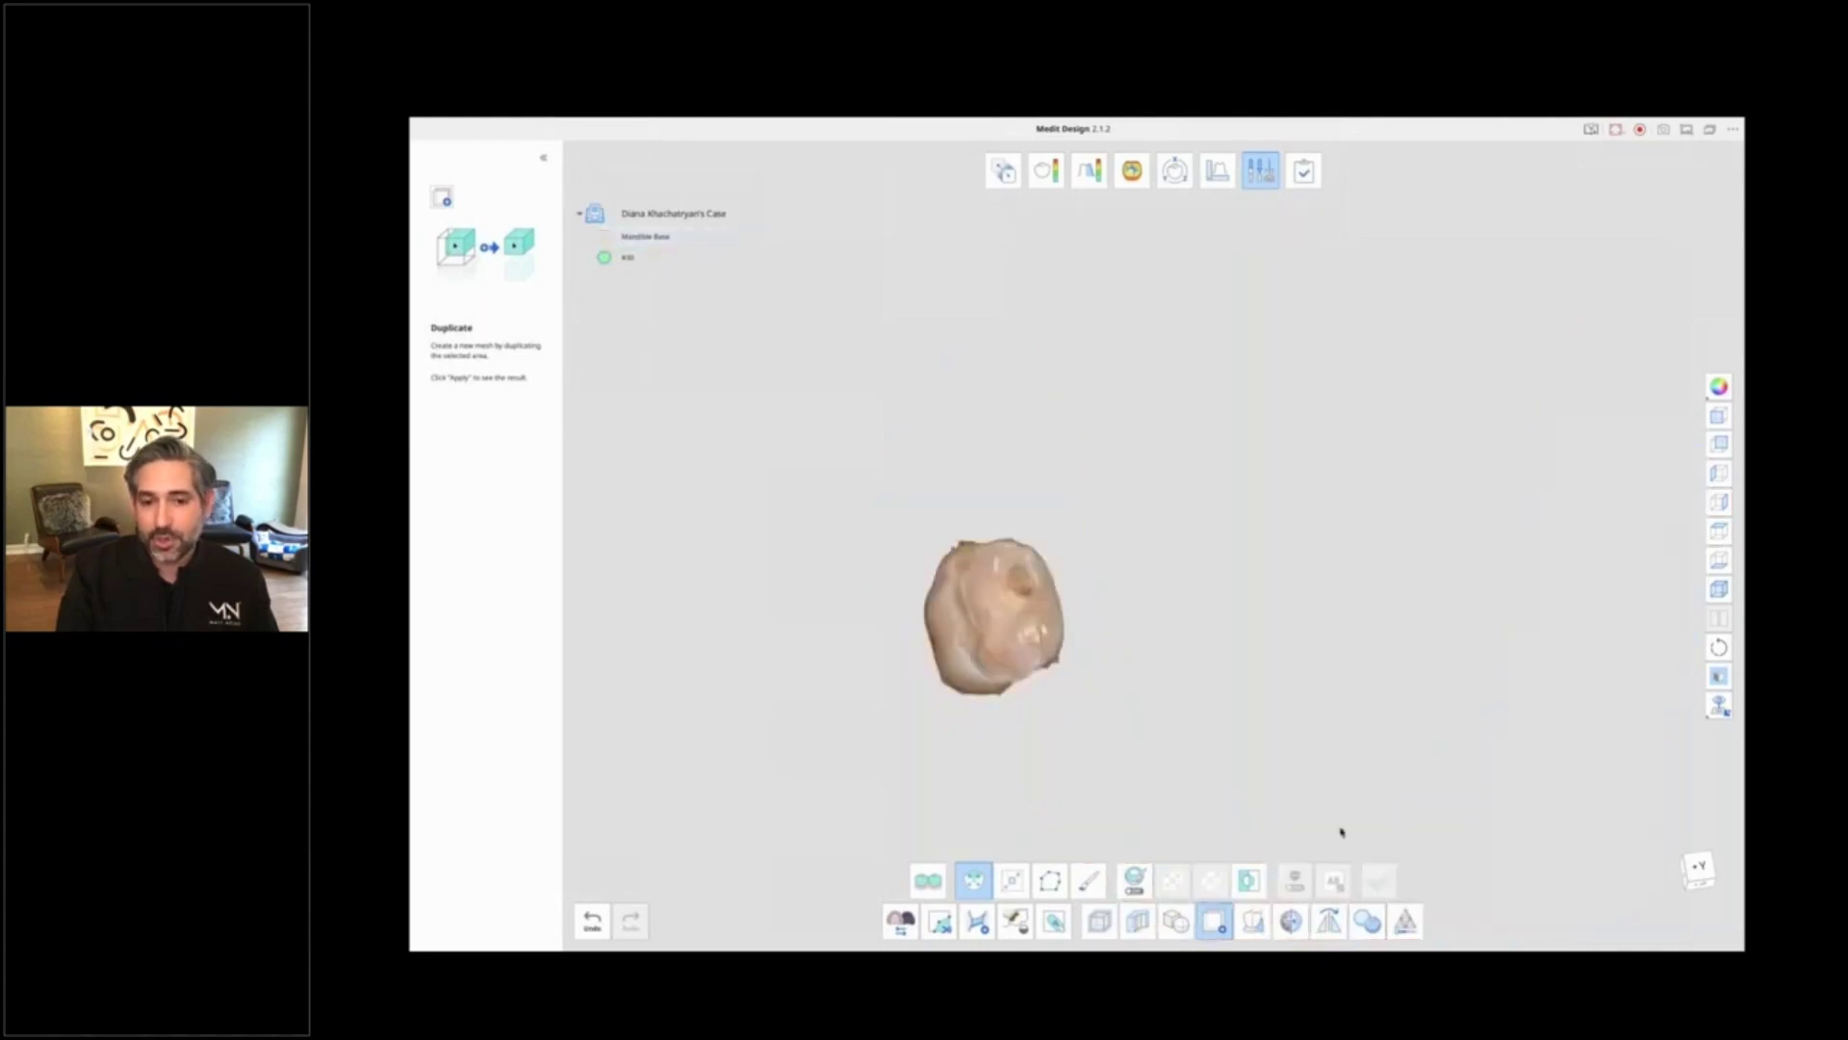
click(1328, 922)
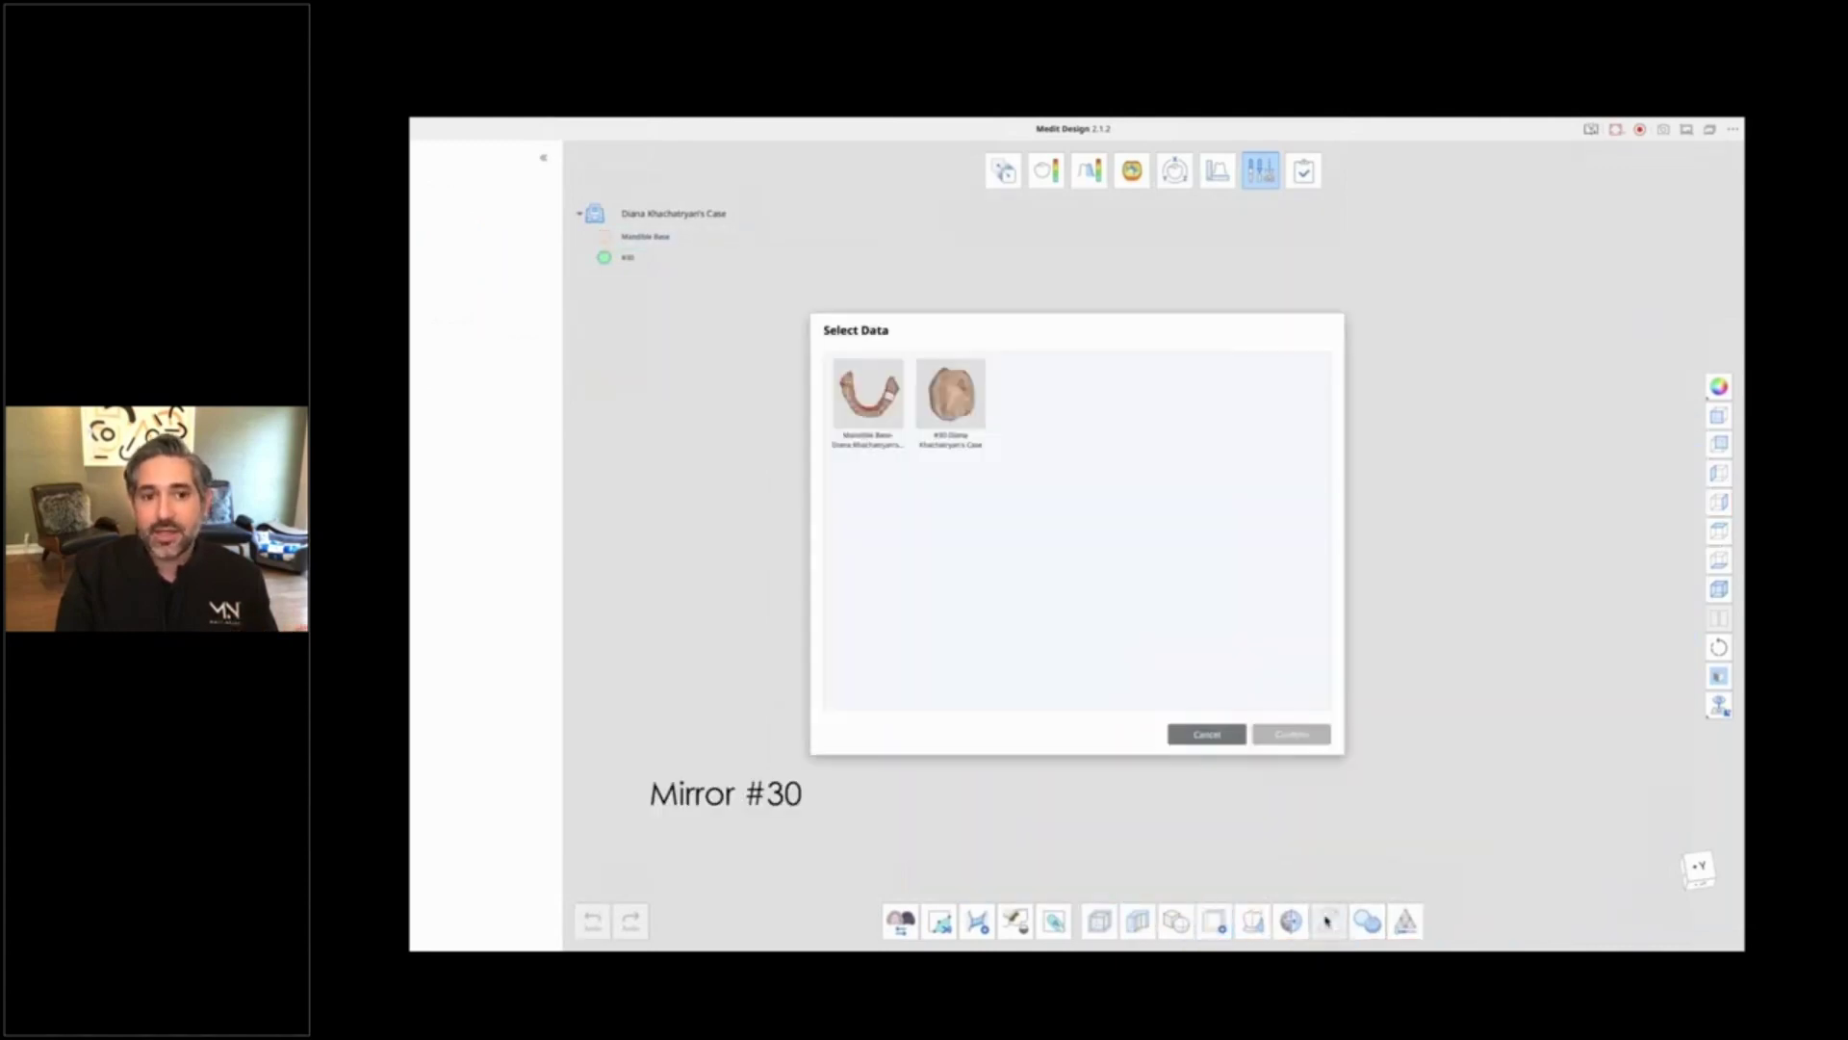
click(949, 390)
click(1291, 731)
drag(879, 637, 977, 638)
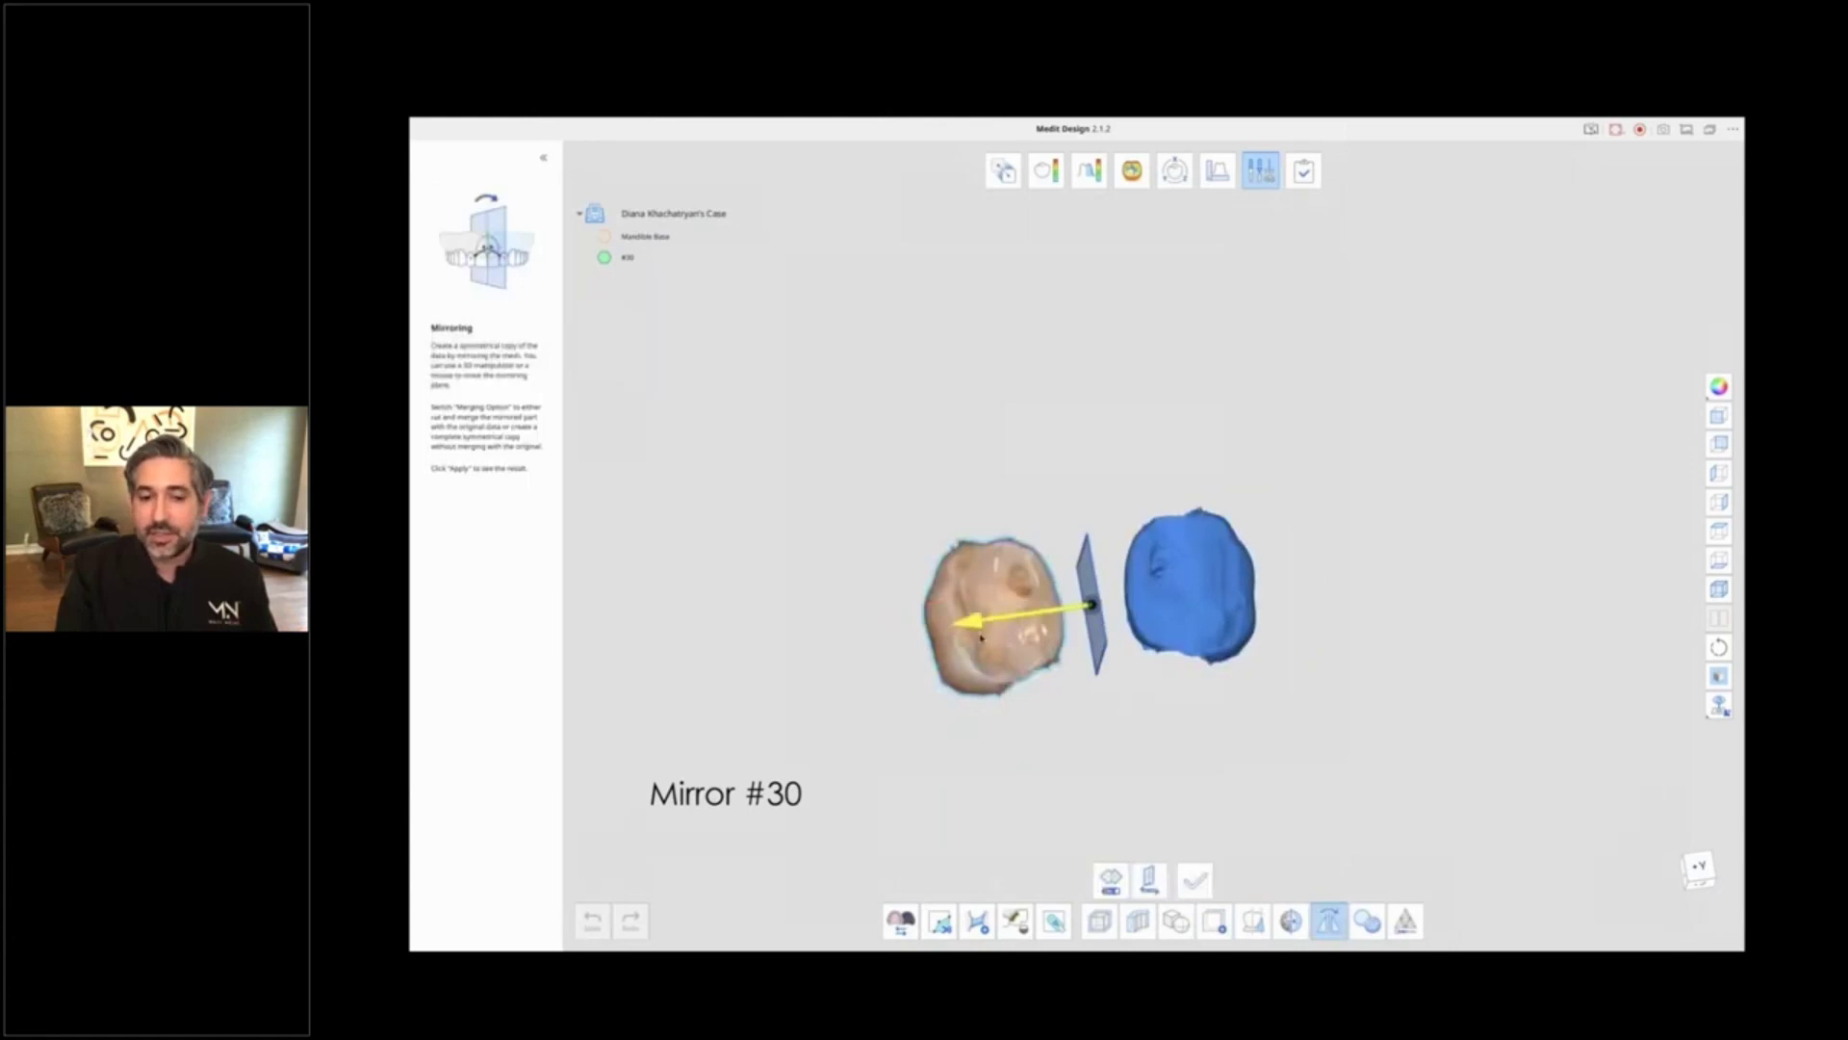
Step: Trim away and delete the original #30 tooth
click(940, 922)
mouse_move(913, 519)
mouse_down()
mouse_move(1033, 523)
mouse_move(821, 631)
mouse_move(908, 535)
mouse_up()
click(1379, 880)
click(1196, 599)
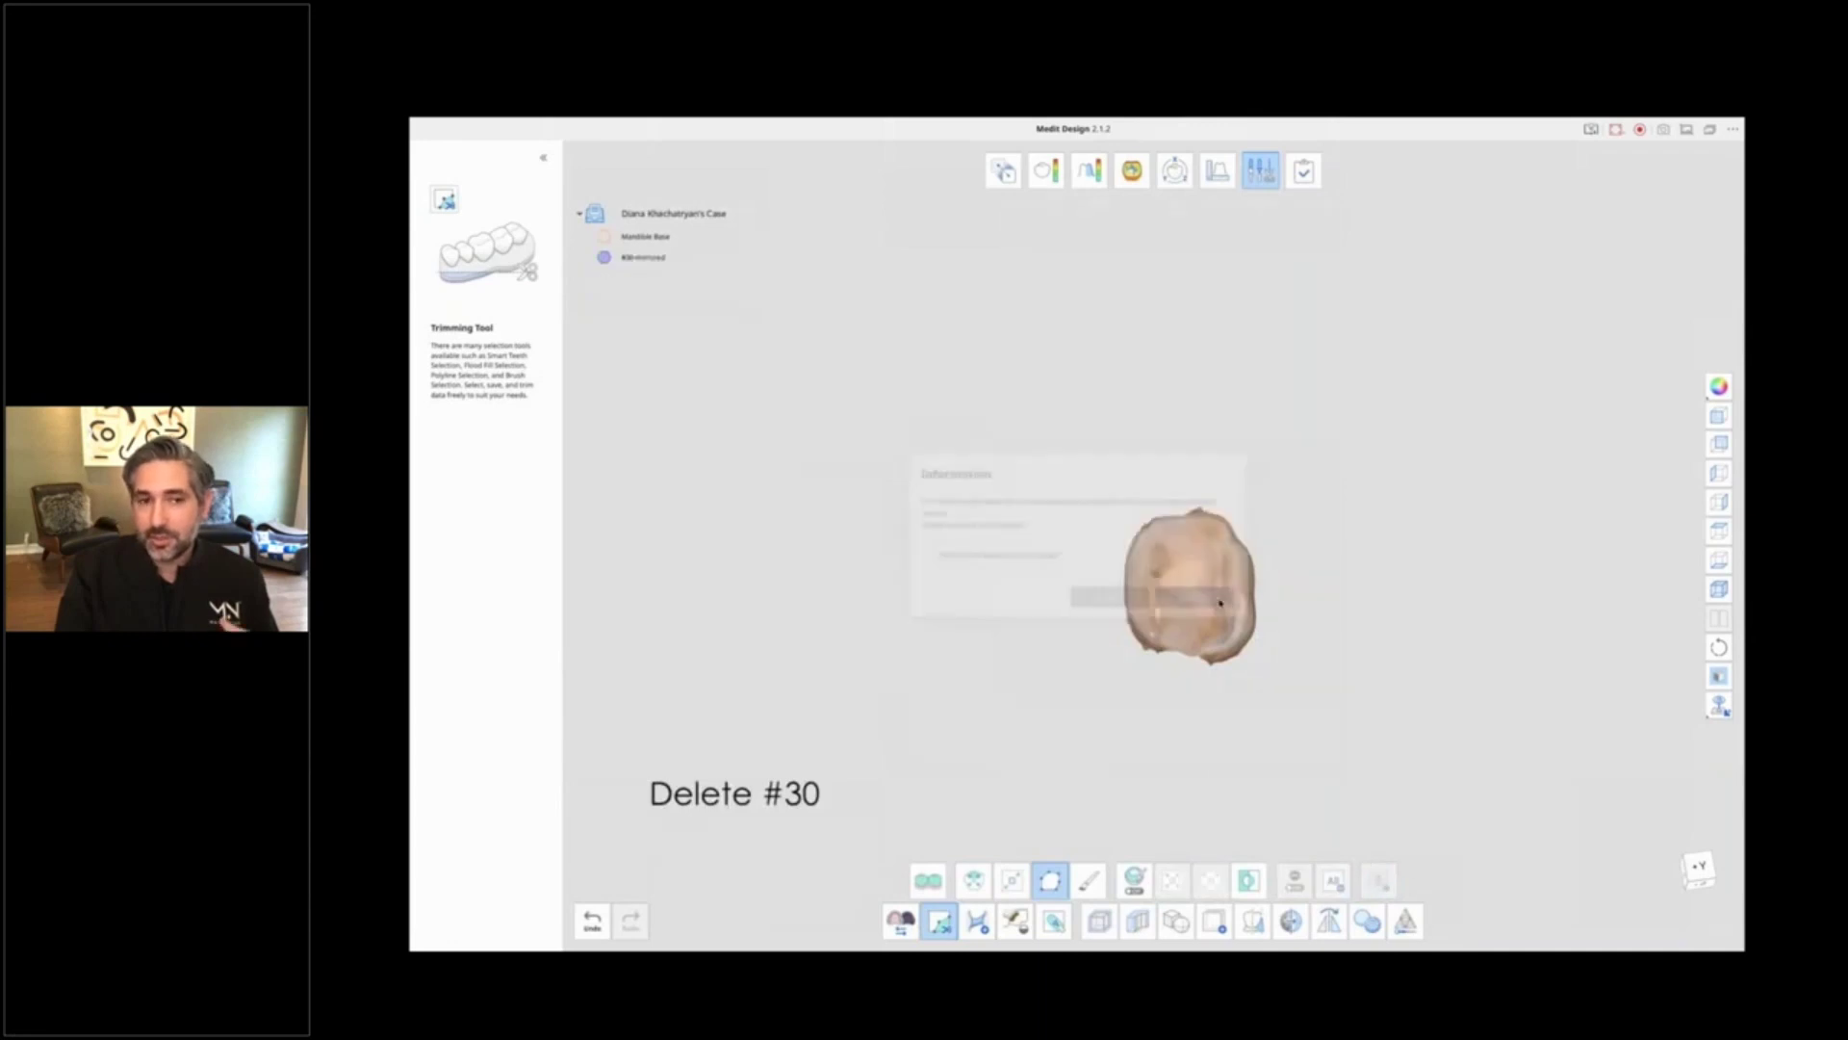
Step: Rename the mirrored mesh to '#19' and inspect its shape
right_click(641, 257)
click(666, 324)
text(#1)
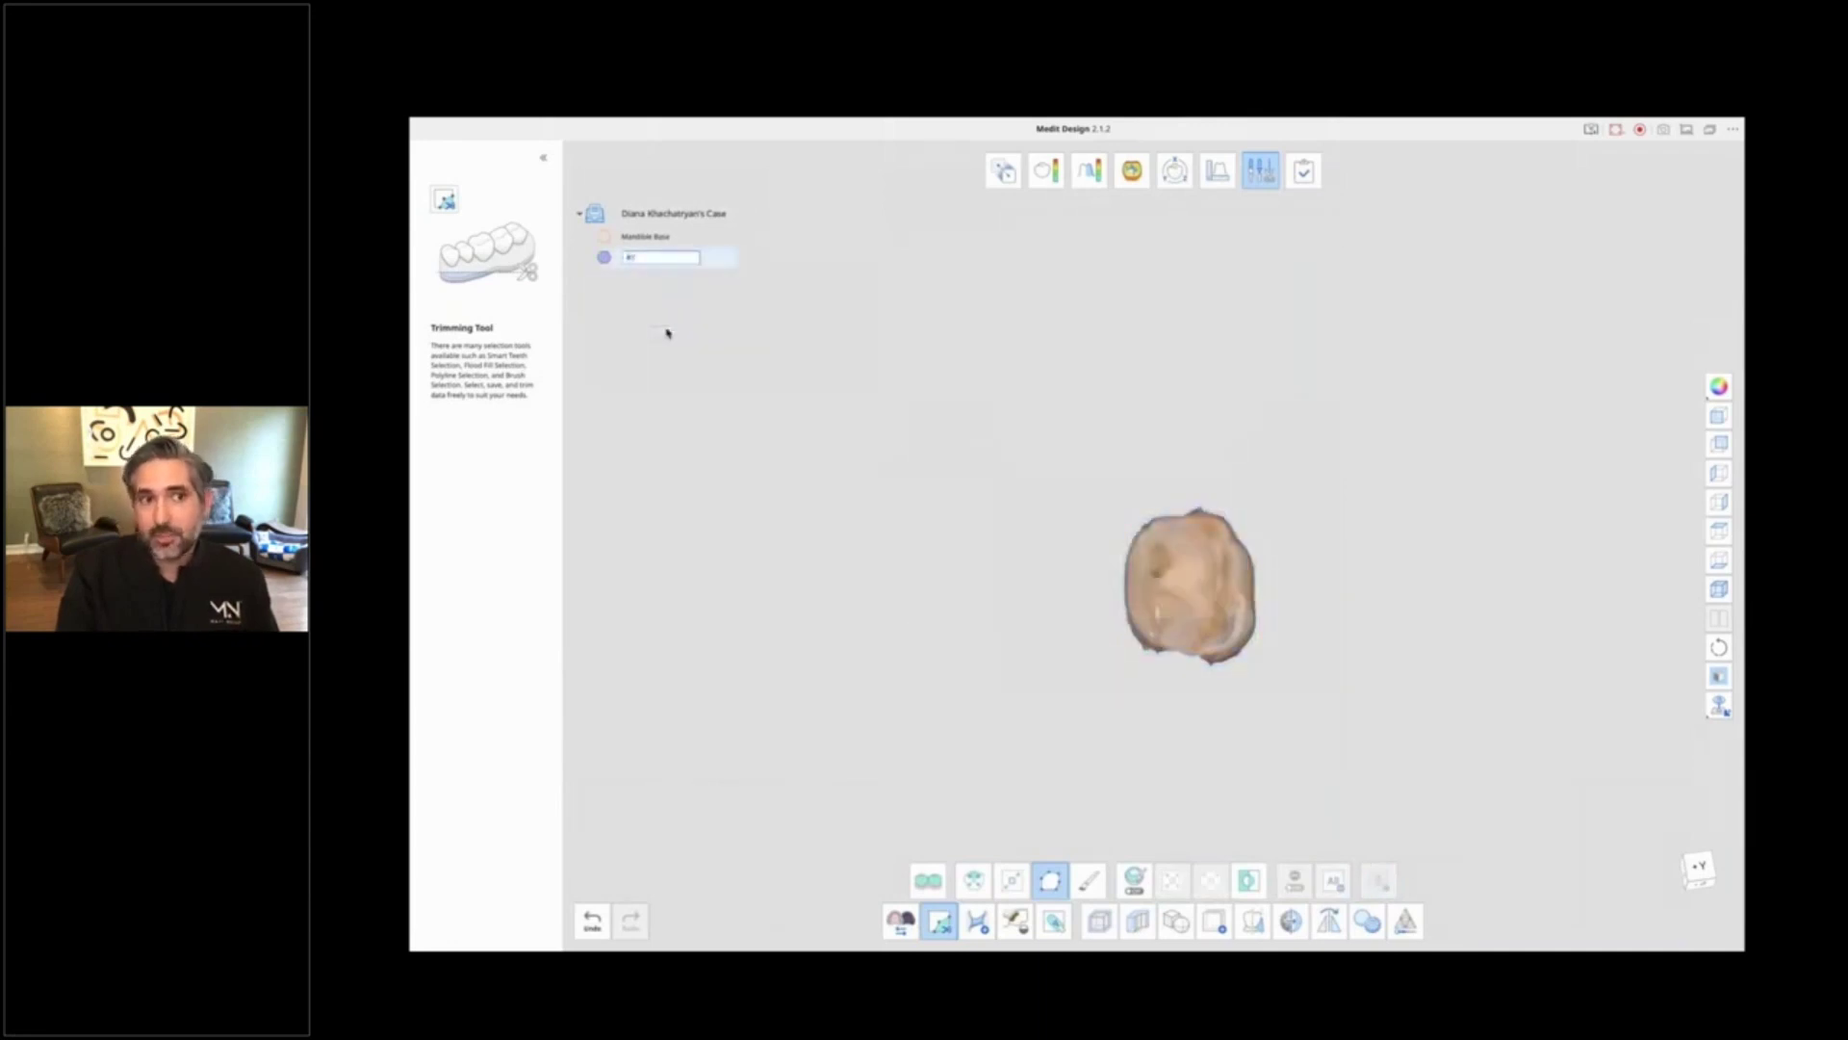
text(9)
key(Return)
right_drag(1110, 751, 1097, 539)
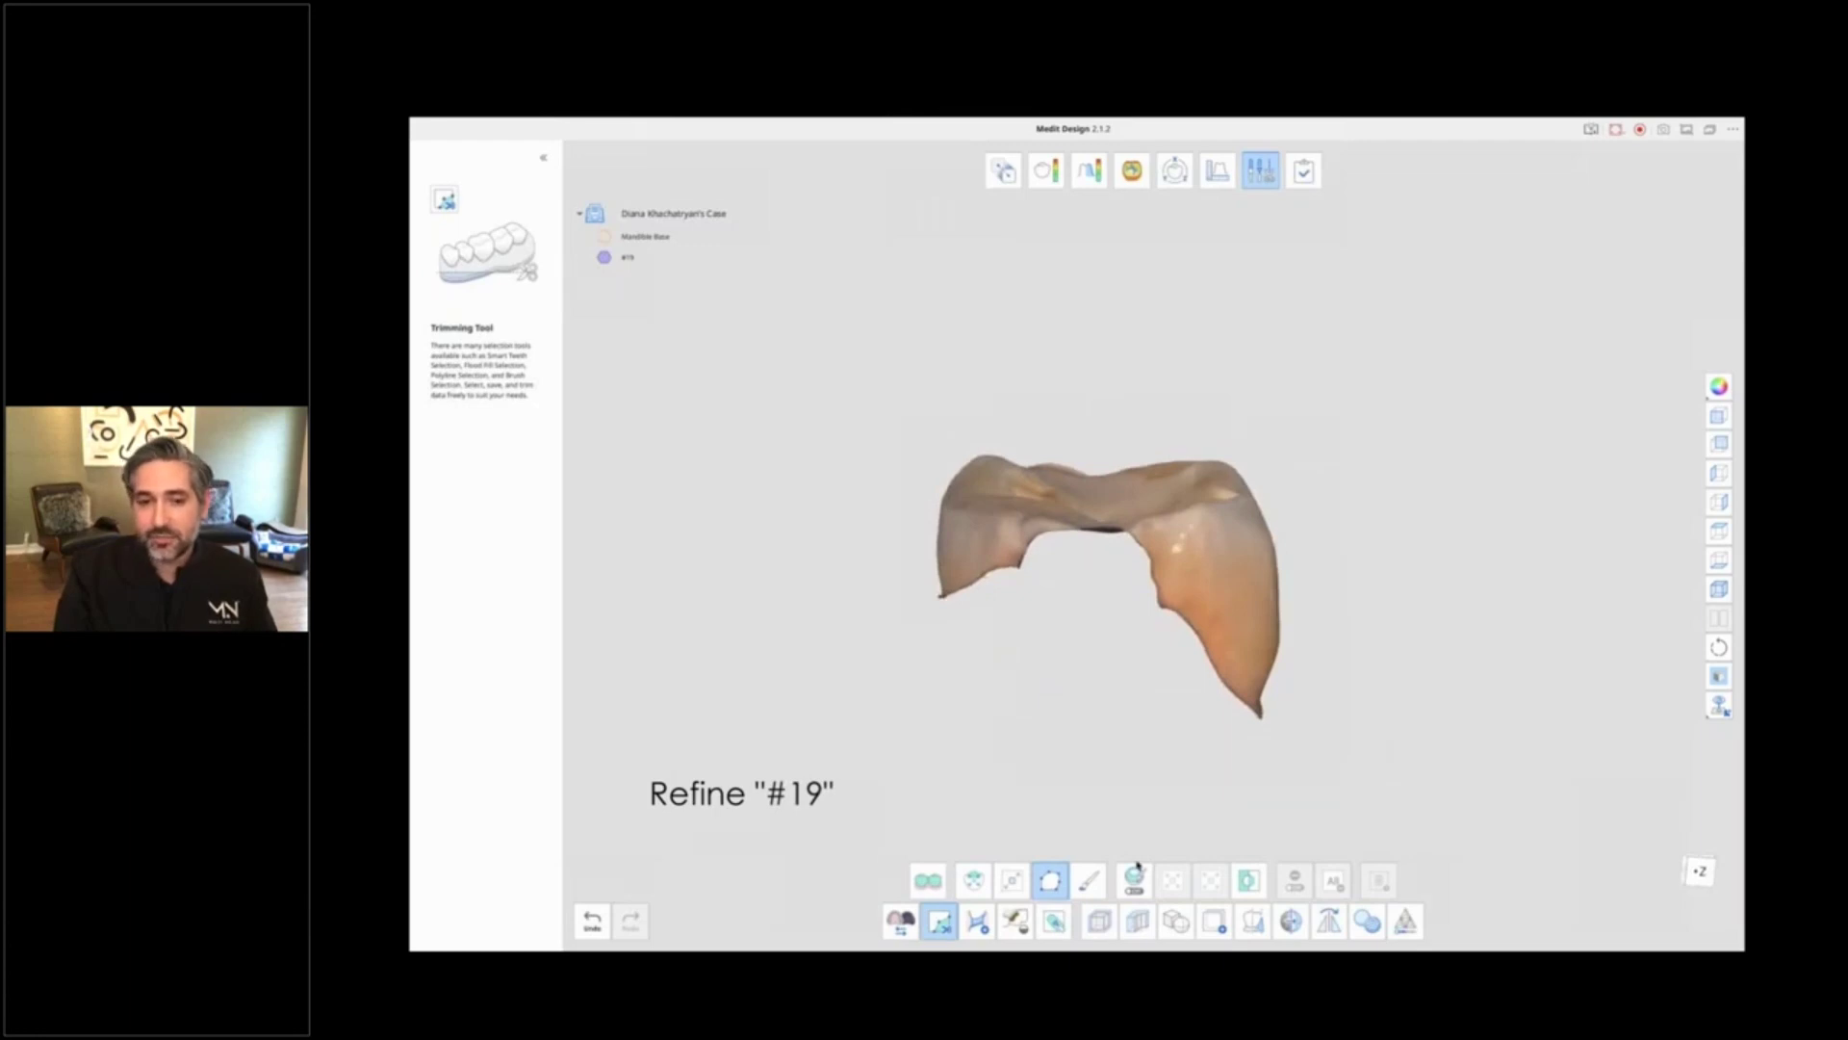
Step: Bridge across the open boundary on the #19 tooth's edge
click(977, 921)
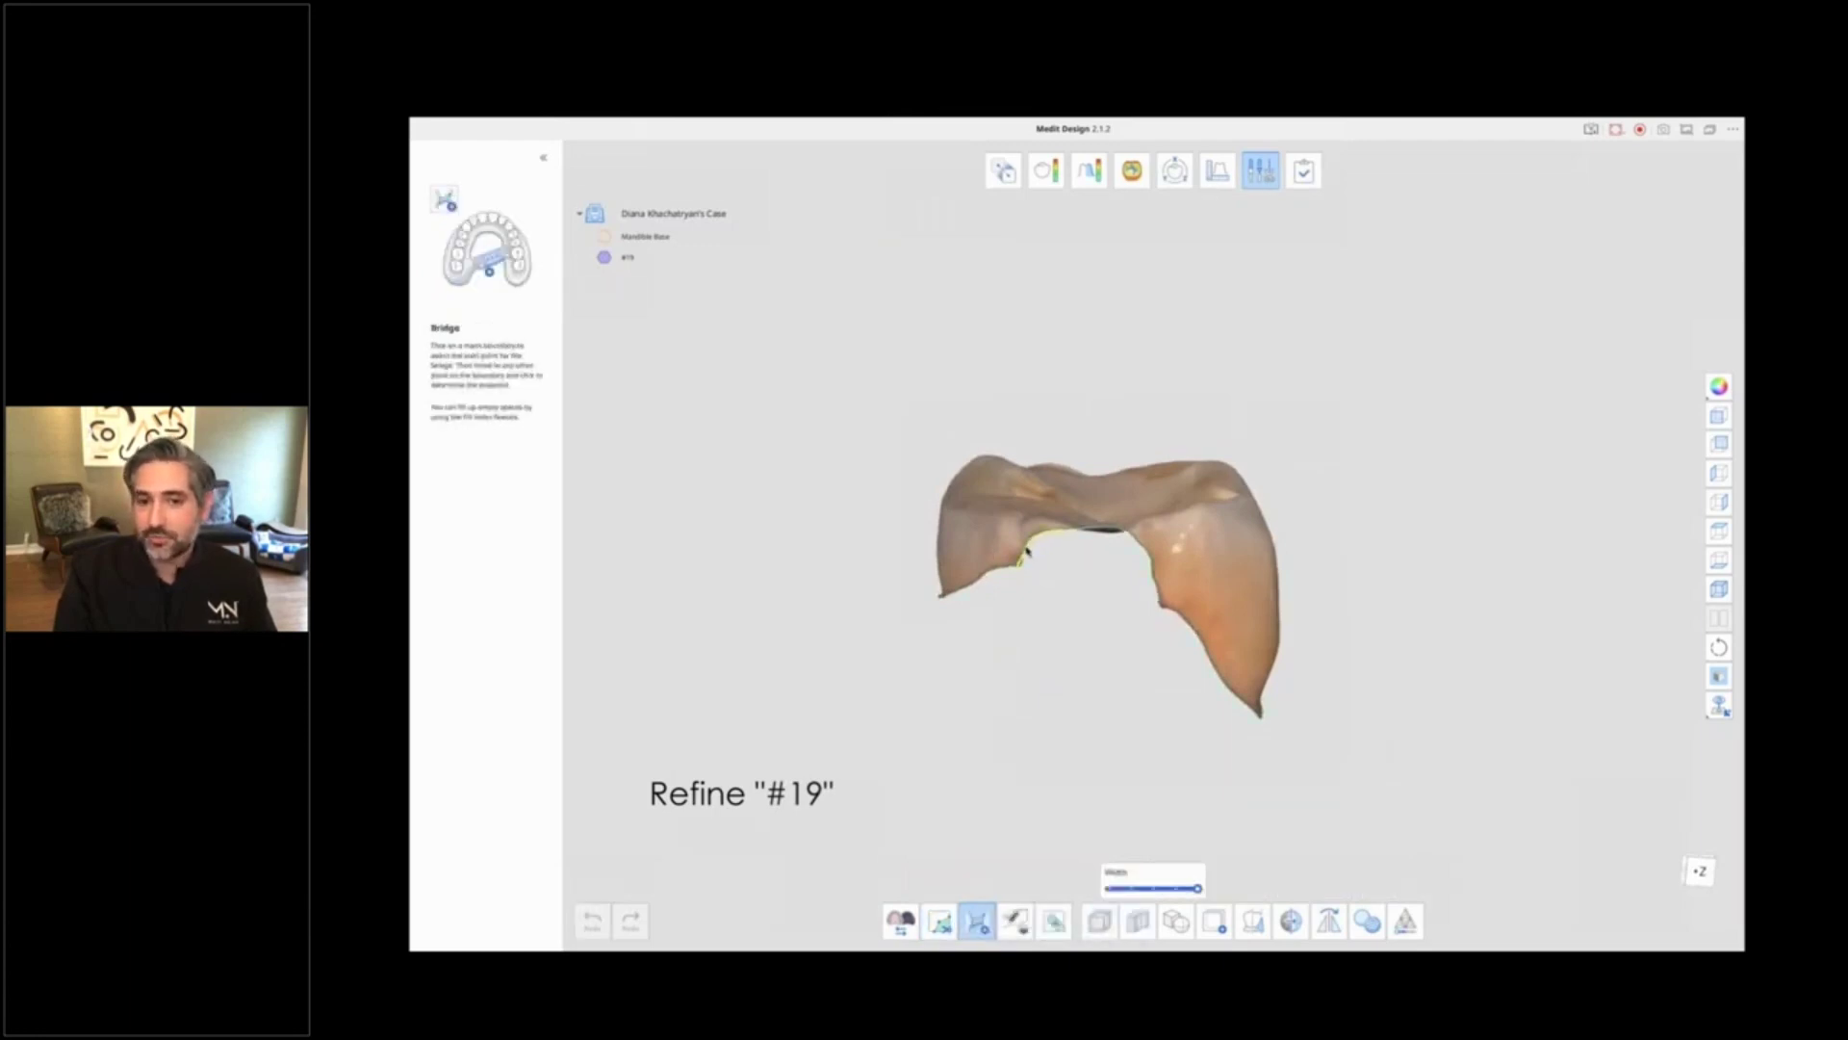
click(1028, 549)
click(1151, 560)
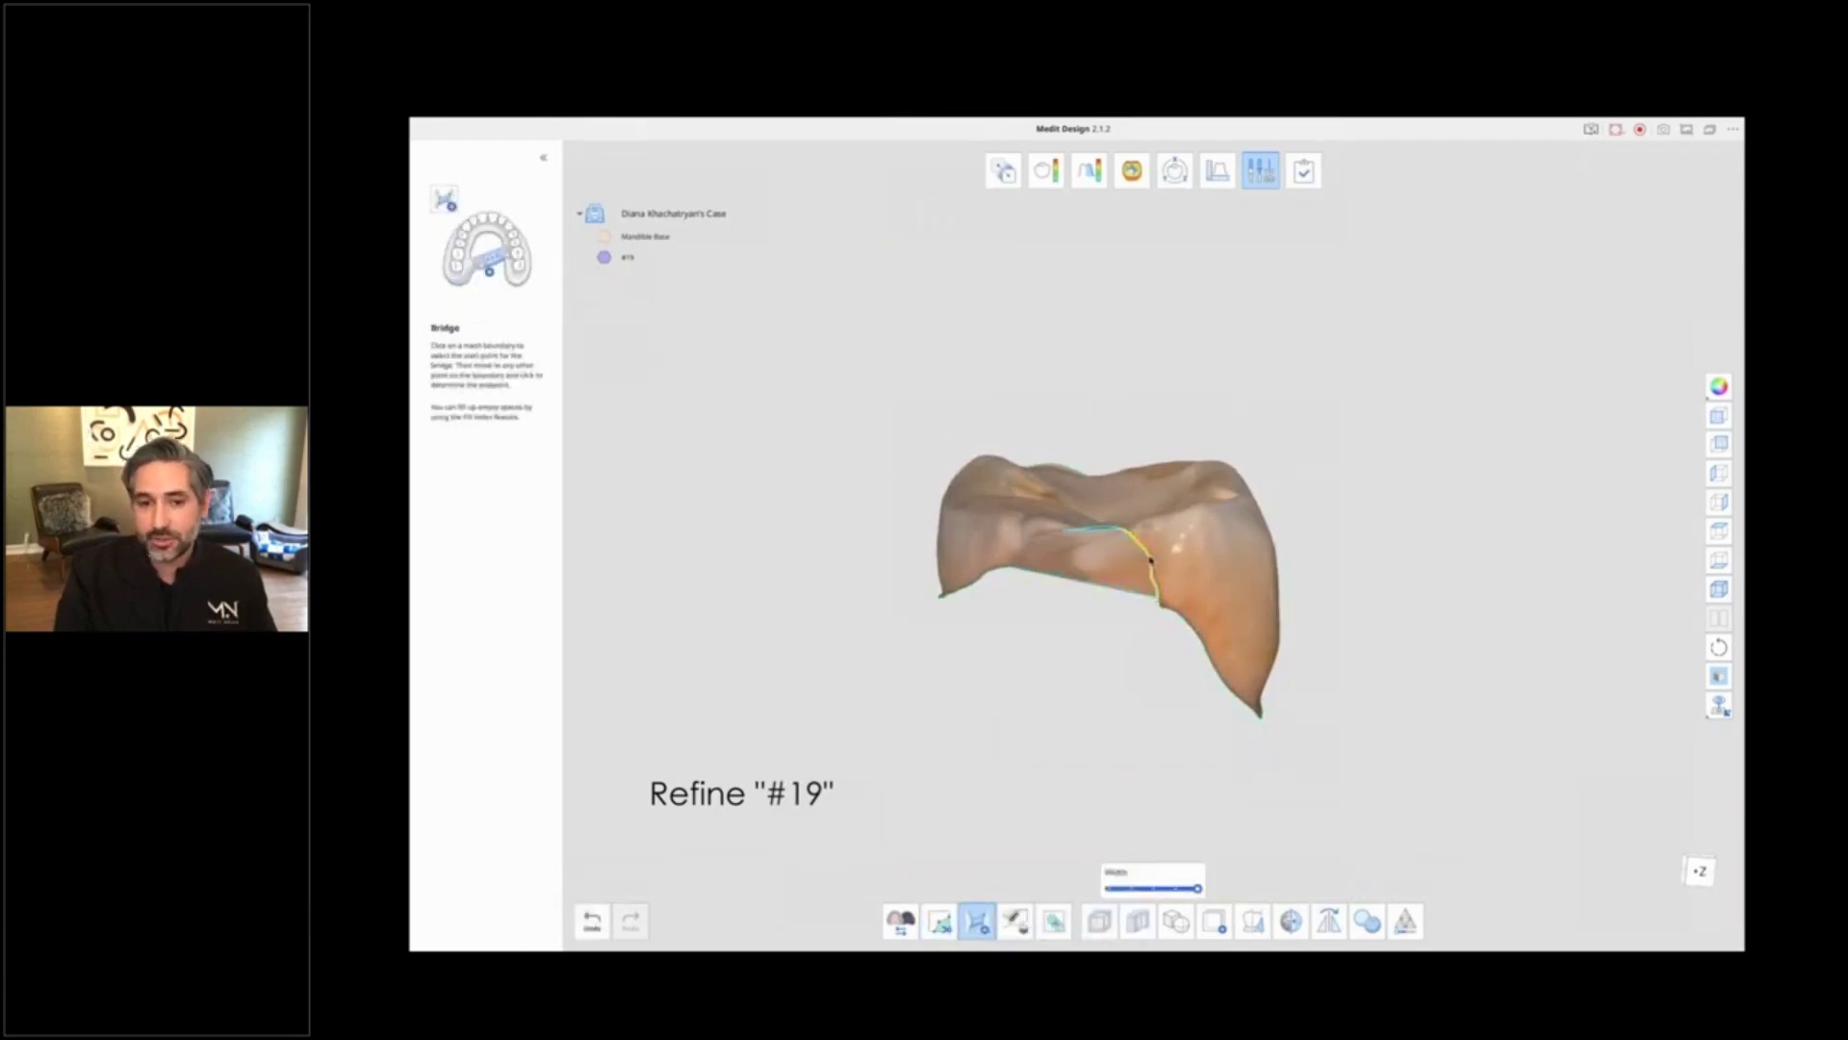
right_drag(1036, 603, 970, 762)
Step: Try Fill Holes on the remaining hole and dismiss the could-not-fill message
click(1016, 921)
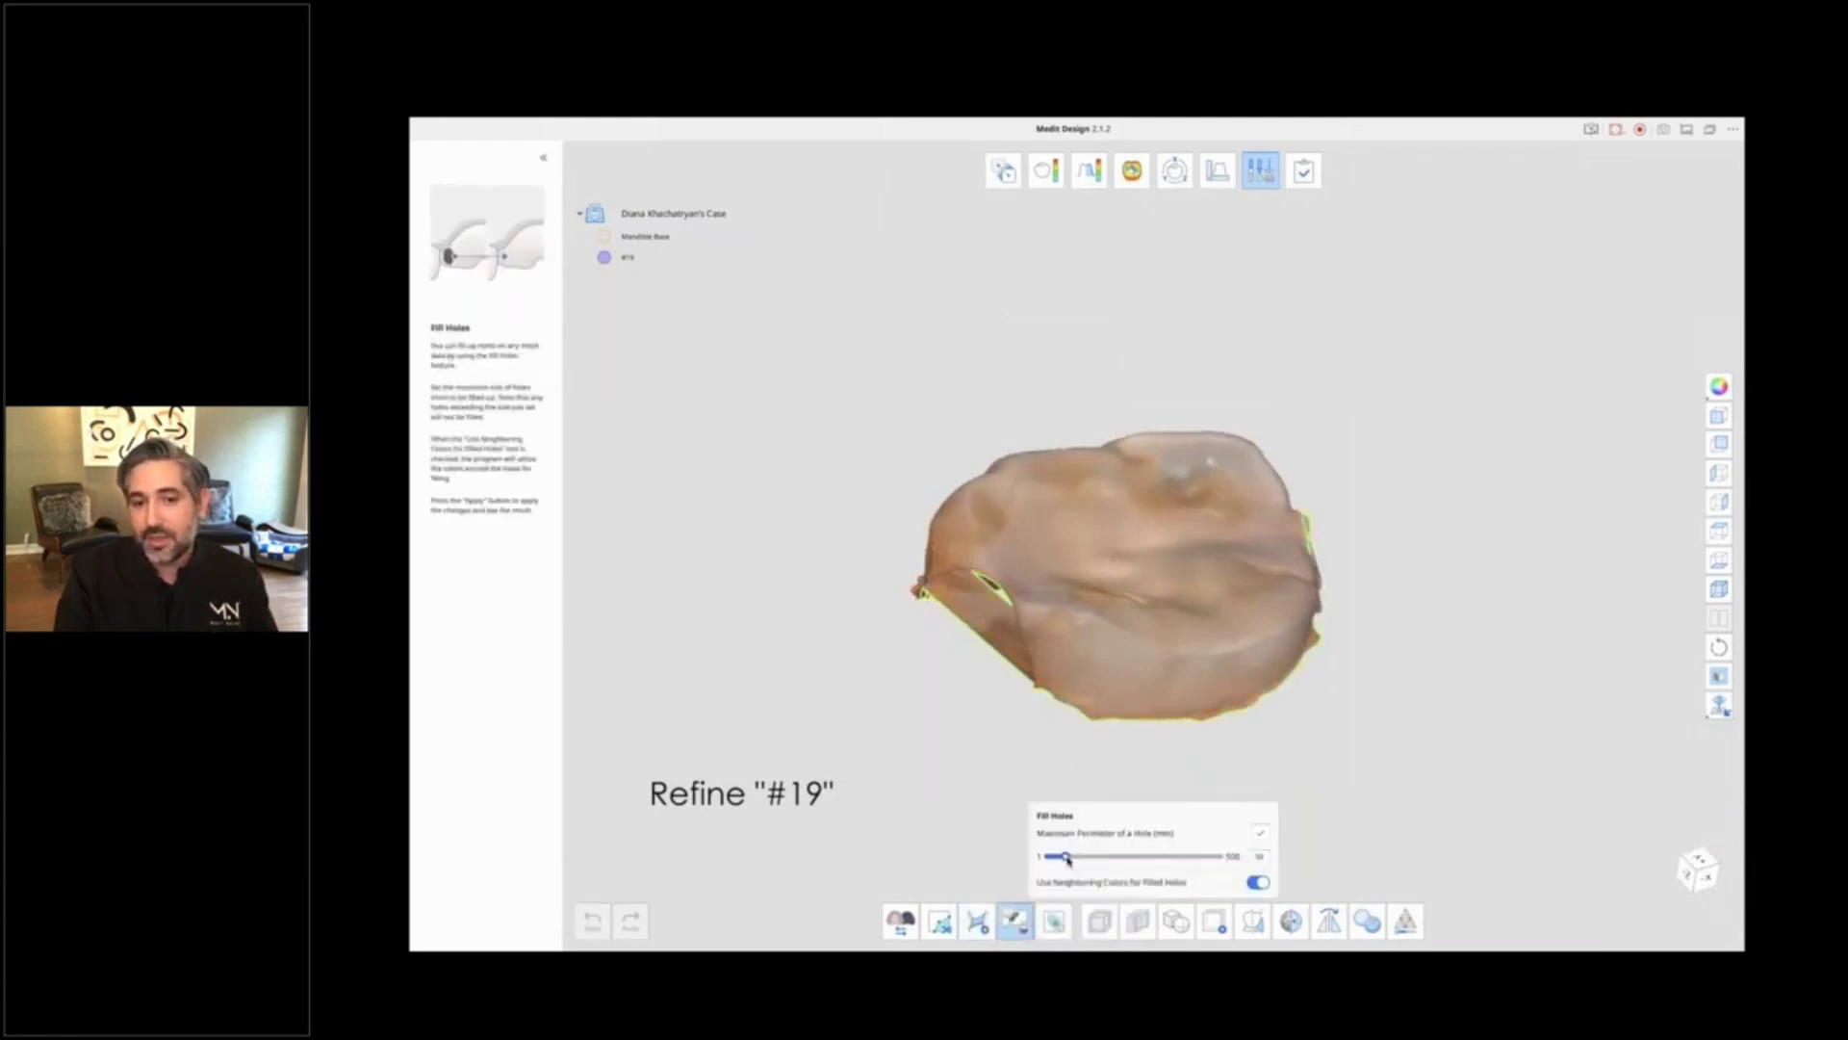
drag(1066, 859, 1058, 856)
right_drag(1059, 857, 1341, 895)
click(1260, 832)
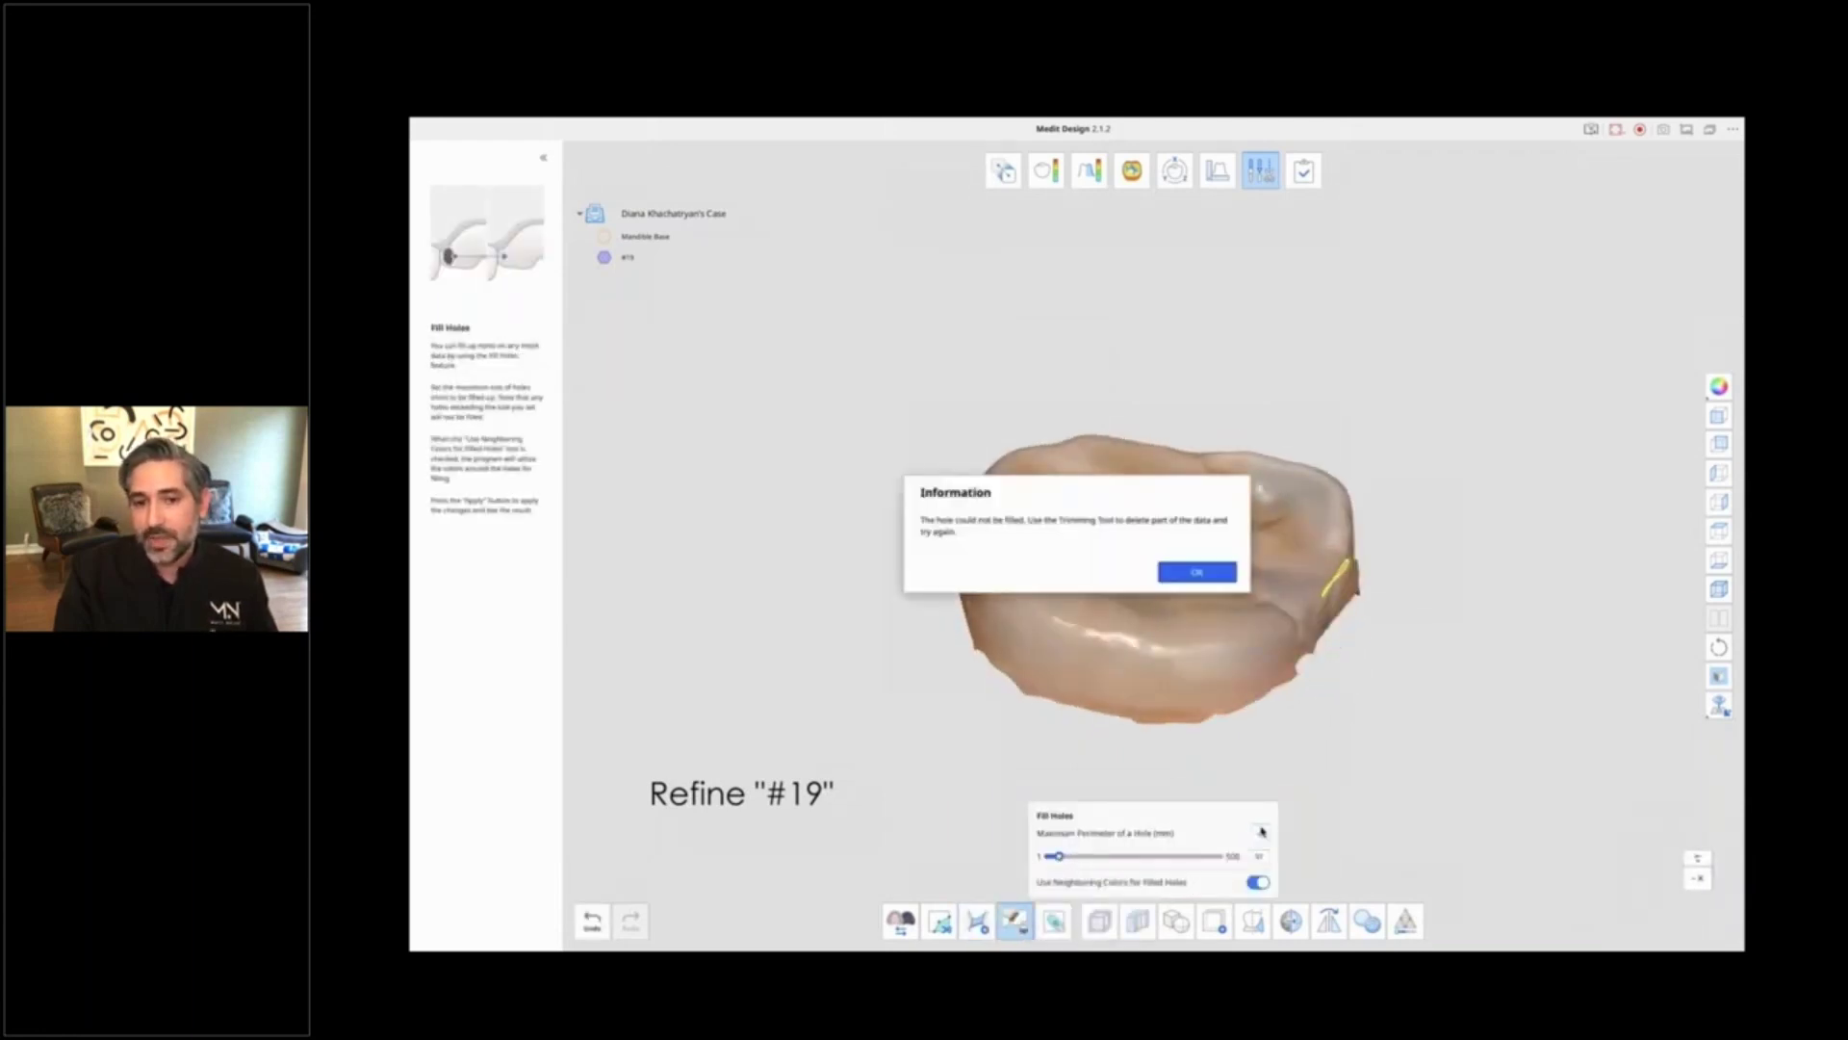
click(1196, 572)
right_drag(1197, 577, 1252, 645)
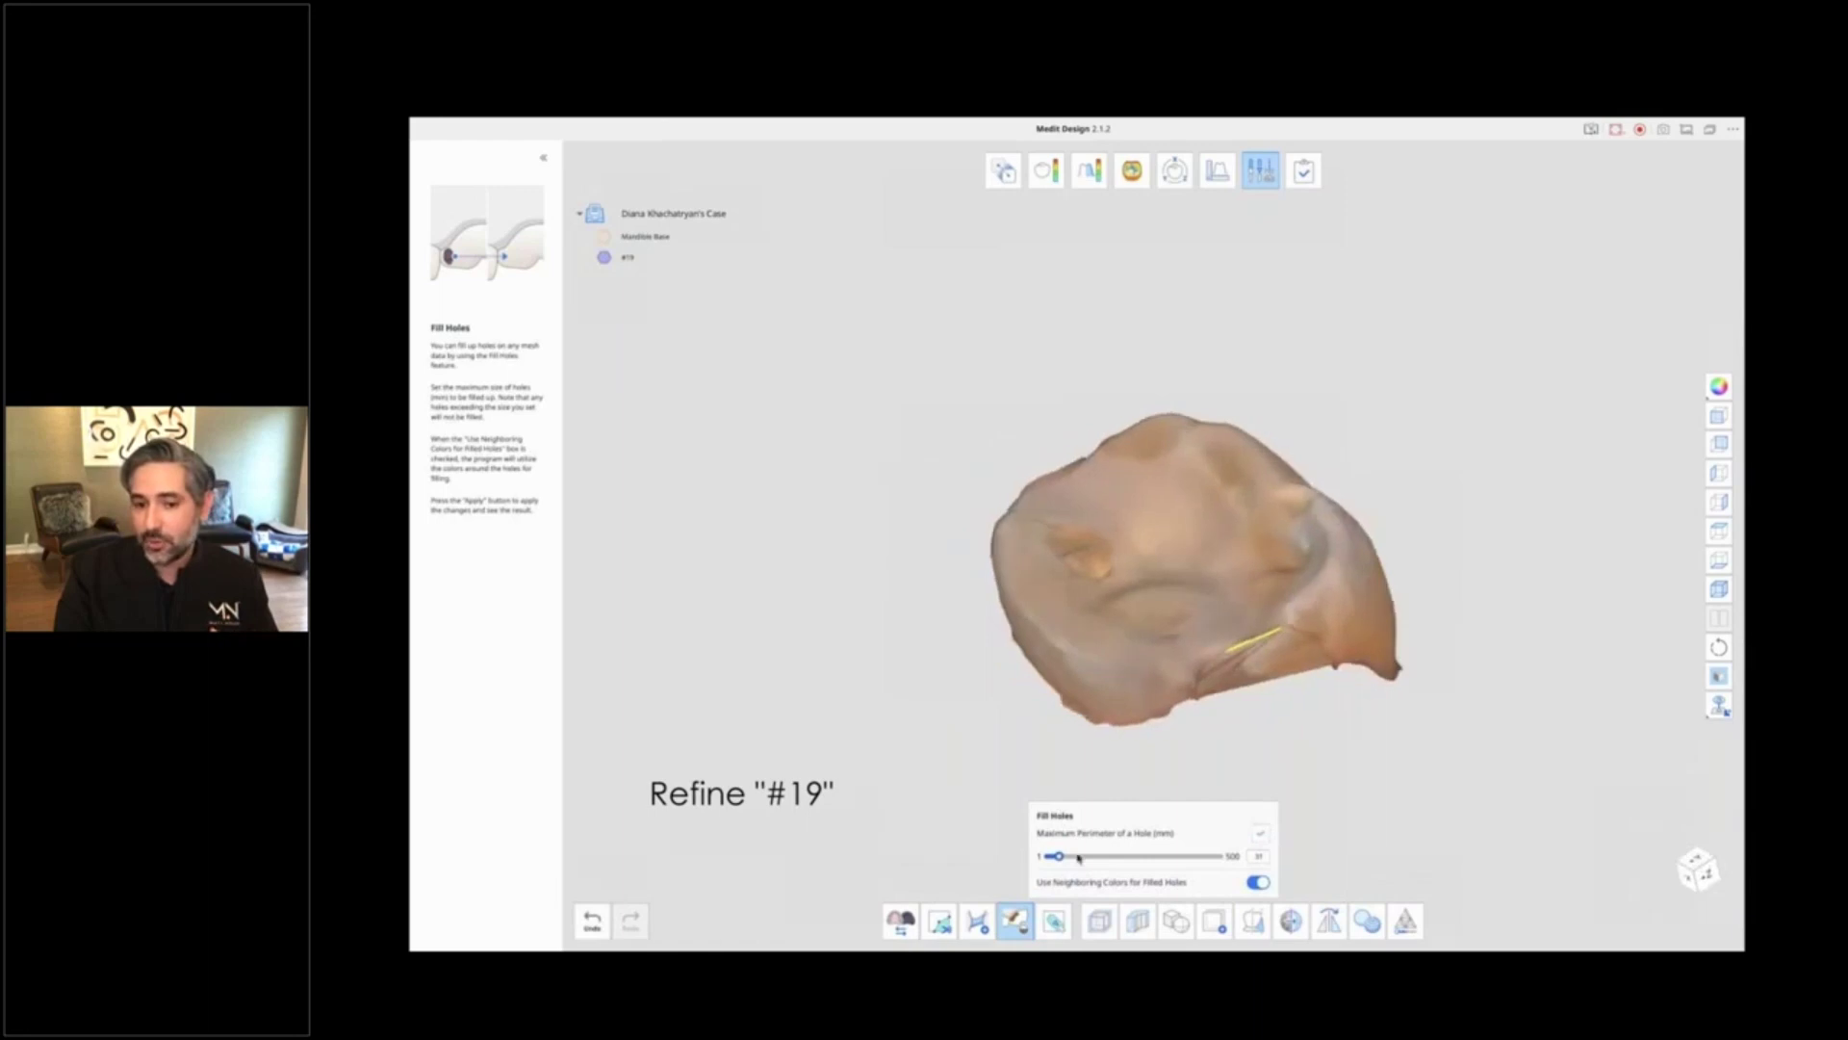
Step: Trim out the rough region, then fill the resulting hole and check the patch
click(941, 921)
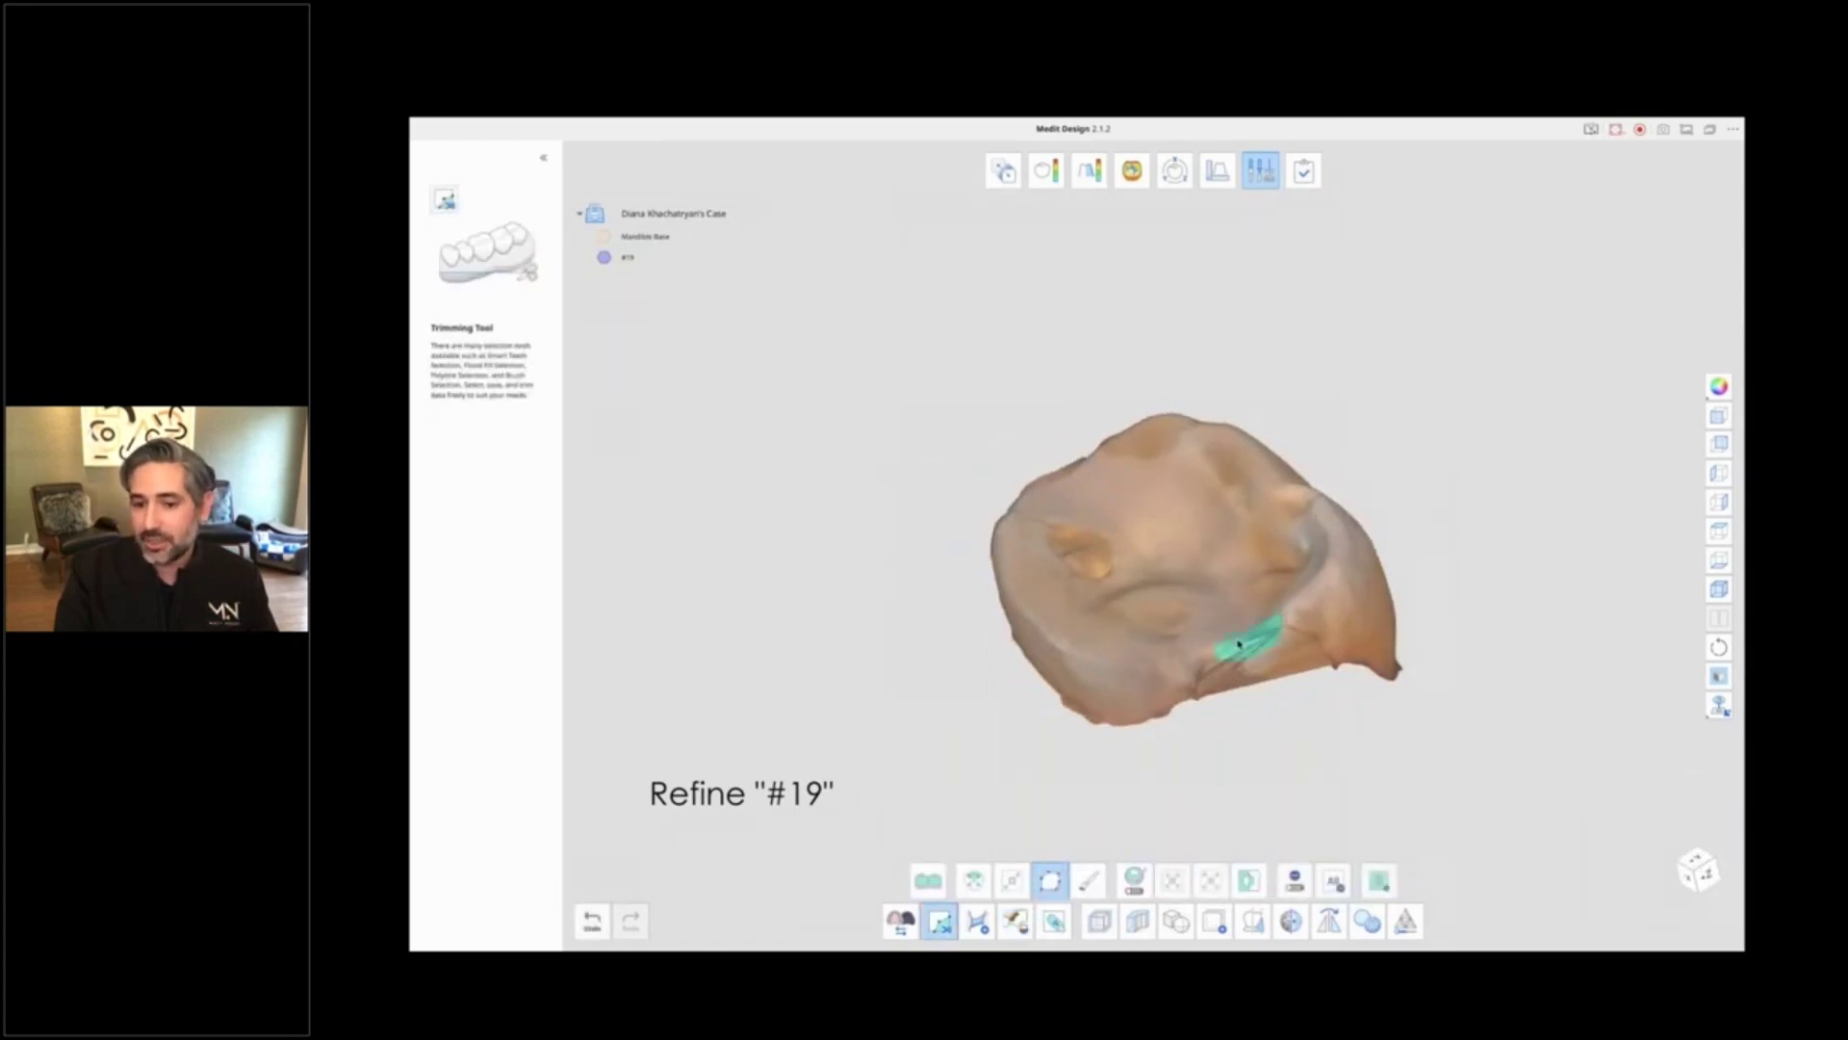
click(1380, 885)
click(1014, 921)
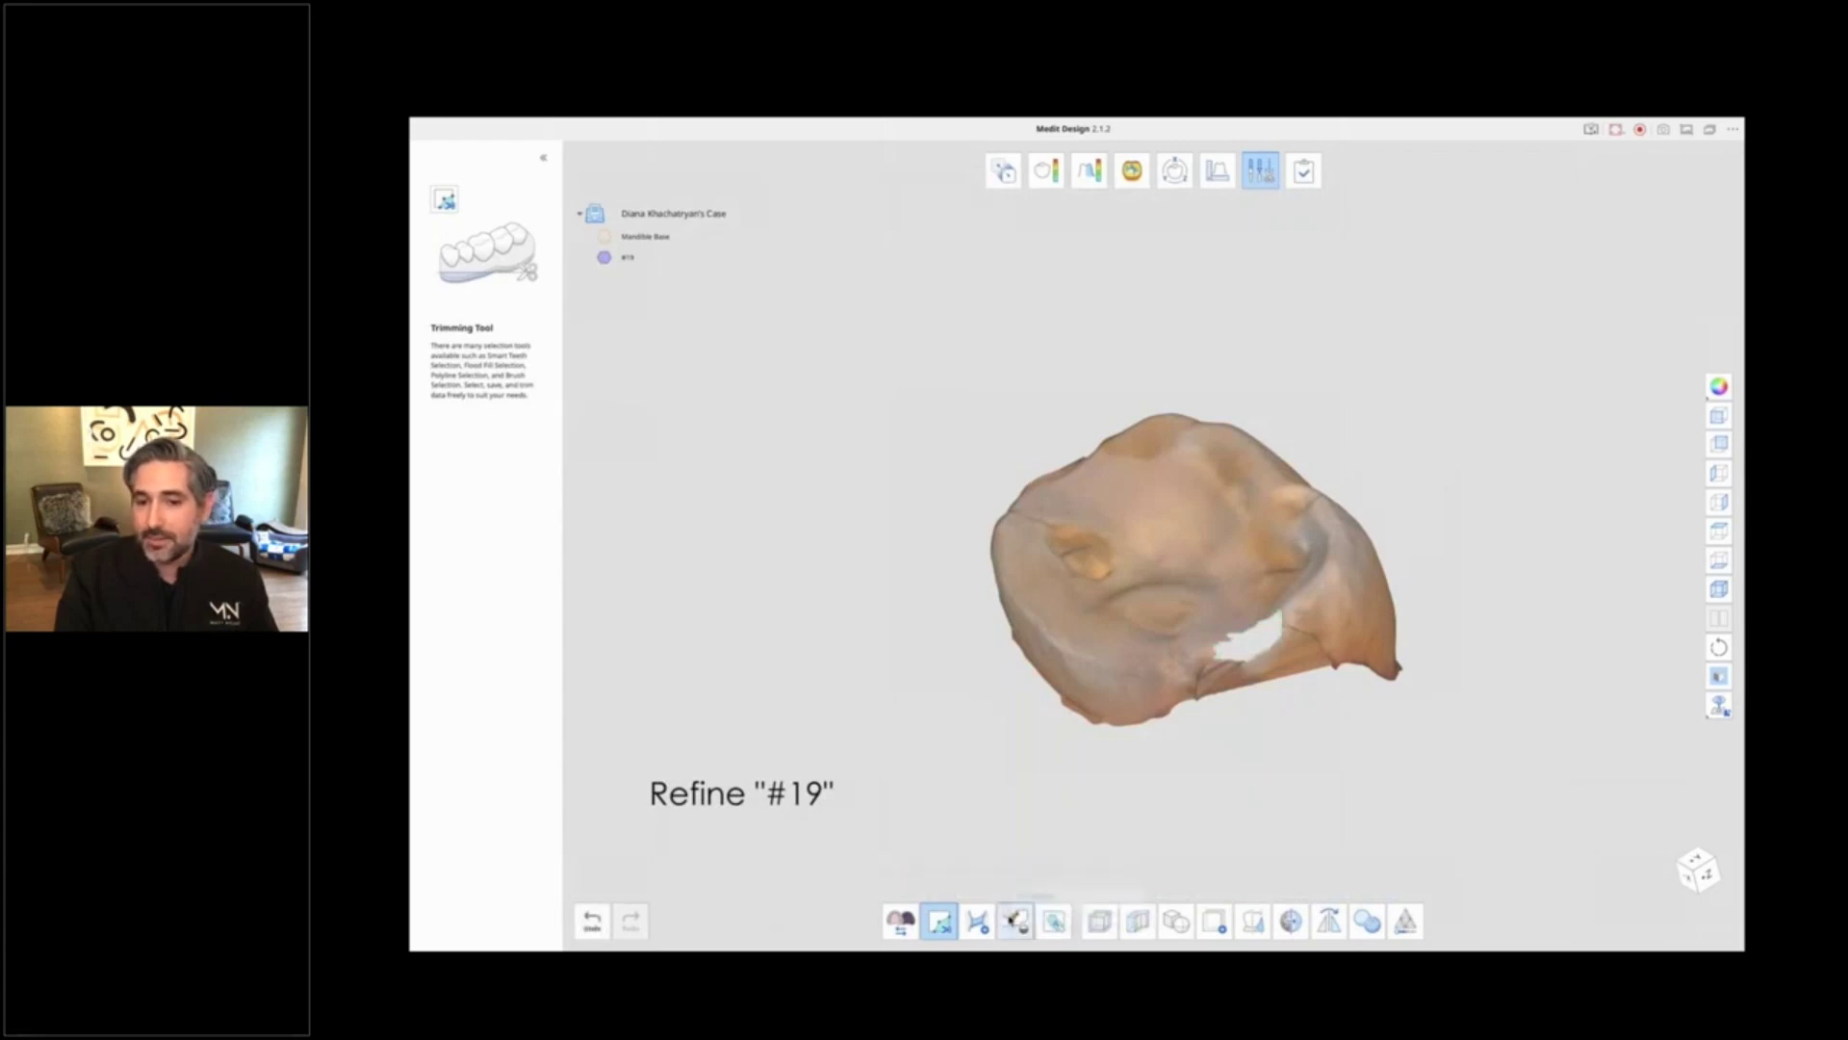
click(1257, 832)
right_drag(928, 763, 999, 741)
Step: Use the Add sculpting brush to build up the #19 tooth's lower edges
click(1055, 921)
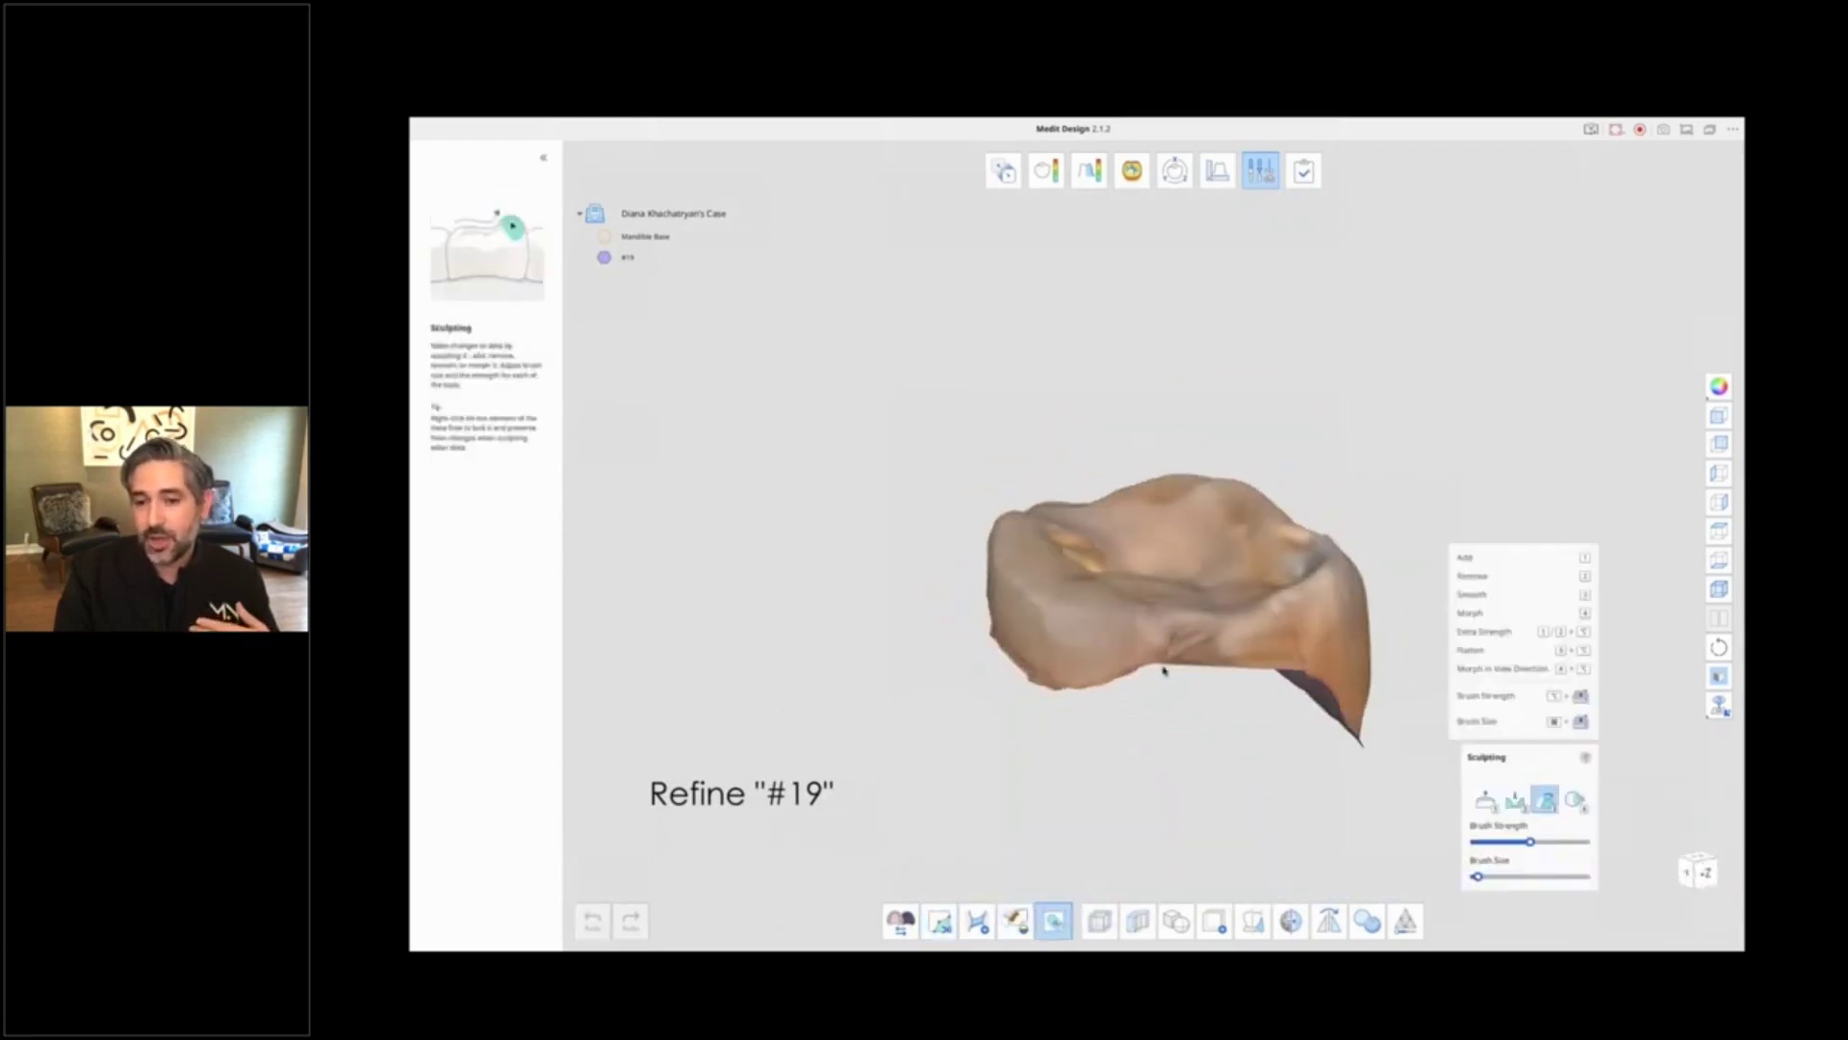
click(1485, 799)
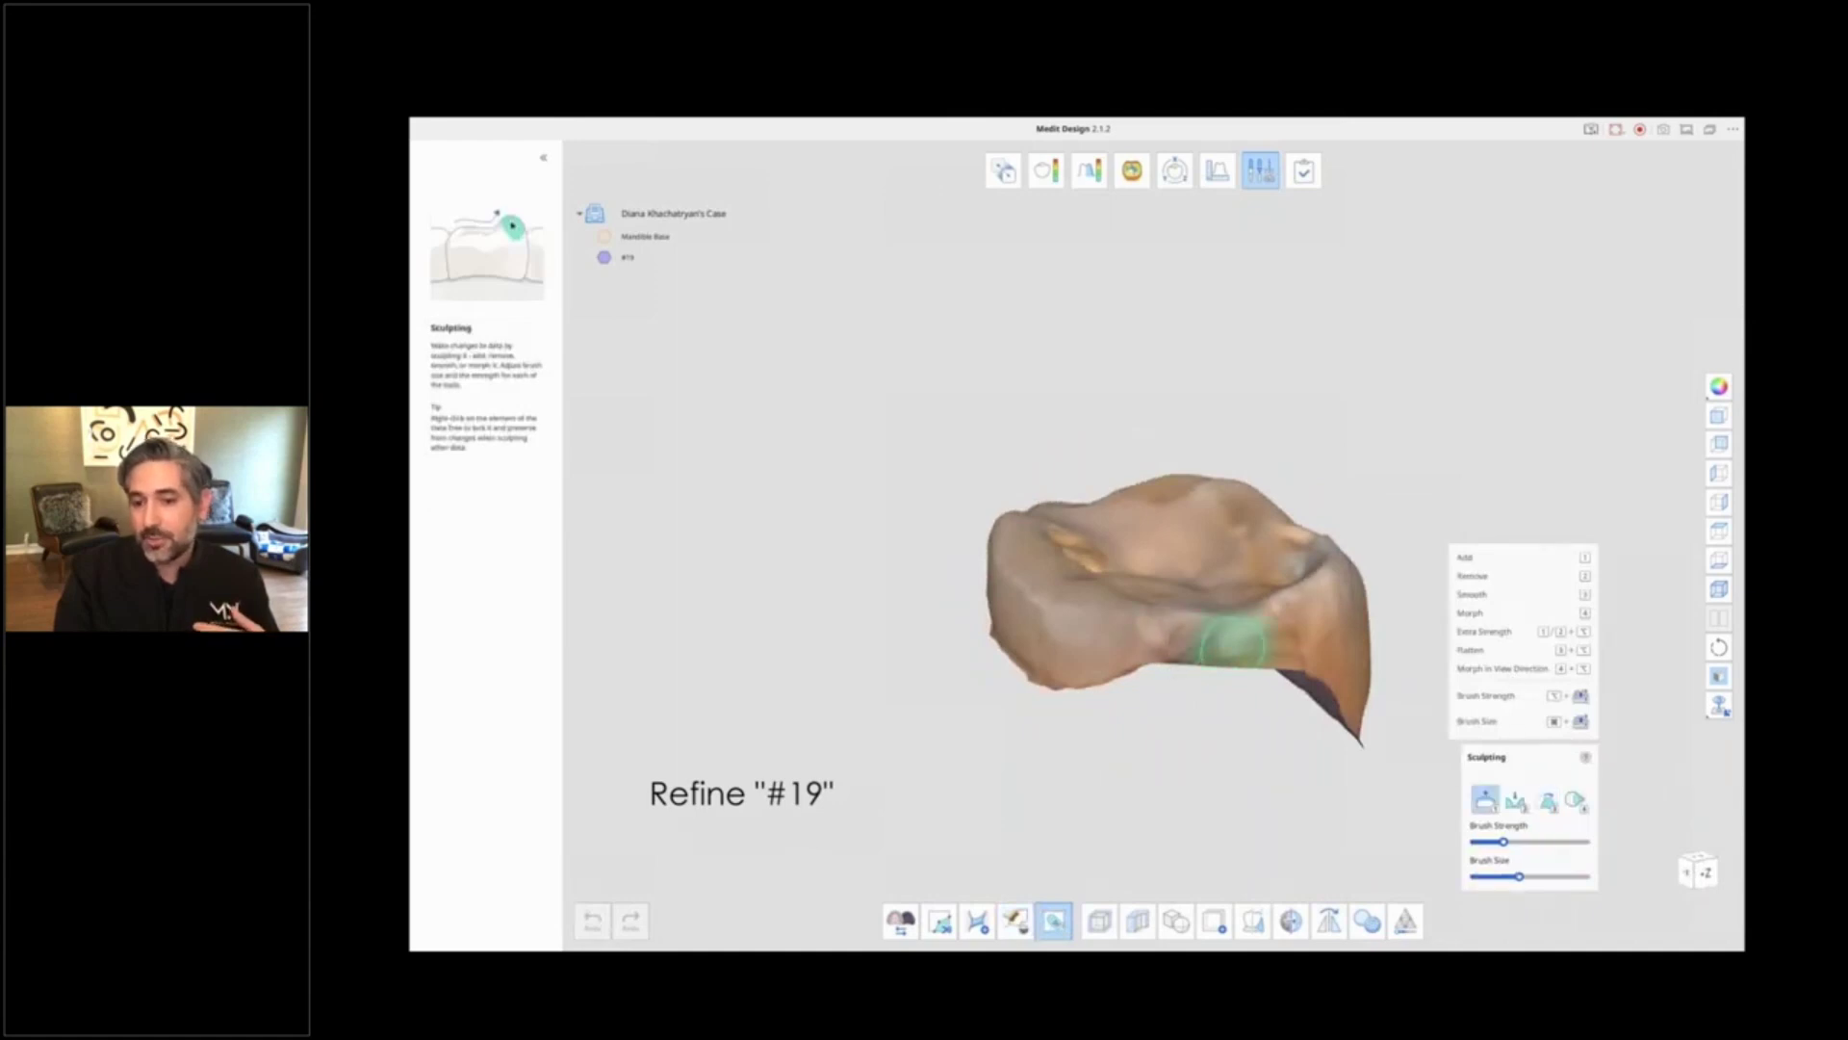
click(1263, 638)
mouse_move(1171, 760)
right_down()
mouse_move(1440, 805)
mouse_move(1299, 818)
mouse_move(1134, 800)
right_up()
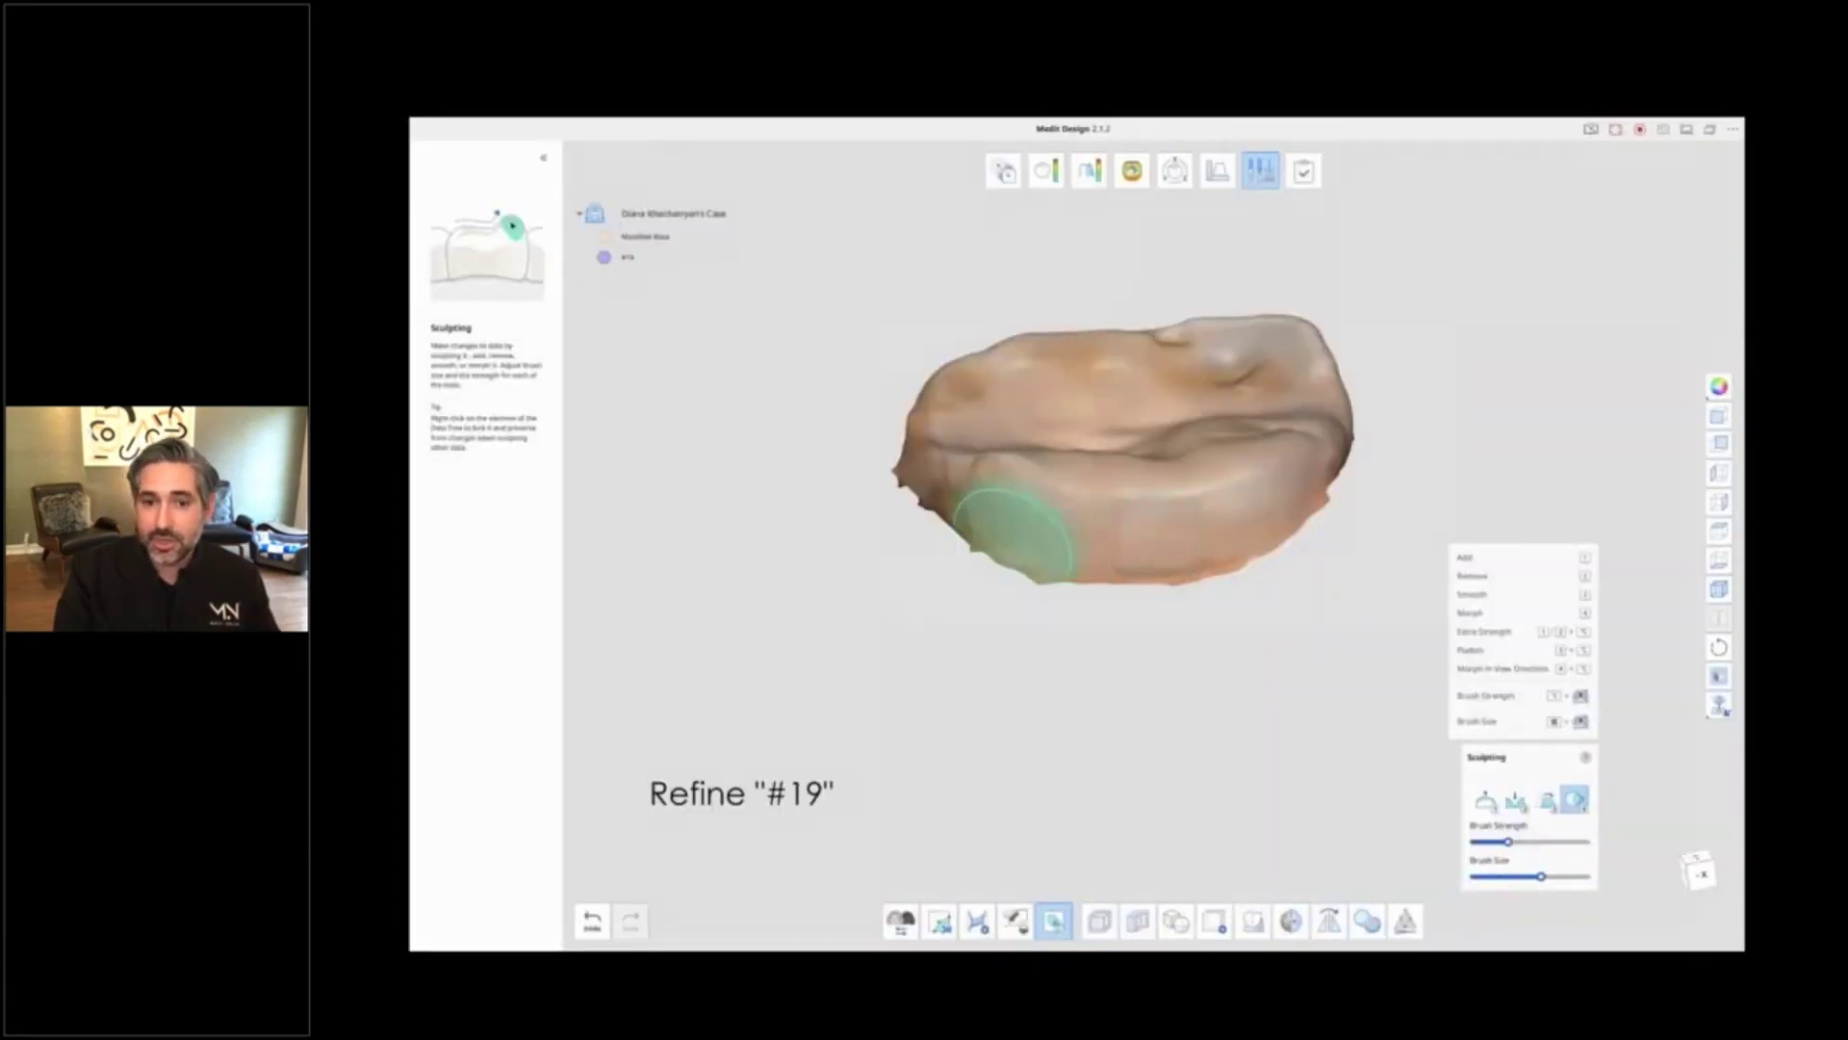
drag(1011, 539, 1003, 574)
mouse_move(1117, 549)
mouse_down()
mouse_move(1172, 582)
mouse_move(1288, 546)
mouse_up()
Step: Bulge the lower edge further, inspect the crown from several sides, then switch to Smooth
mouse_move(1290, 546)
right_down()
mouse_move(1312, 573)
mouse_move(1283, 606)
mouse_move(1193, 495)
mouse_move(1200, 568)
mouse_move(1146, 505)
mouse_move(1098, 527)
right_up()
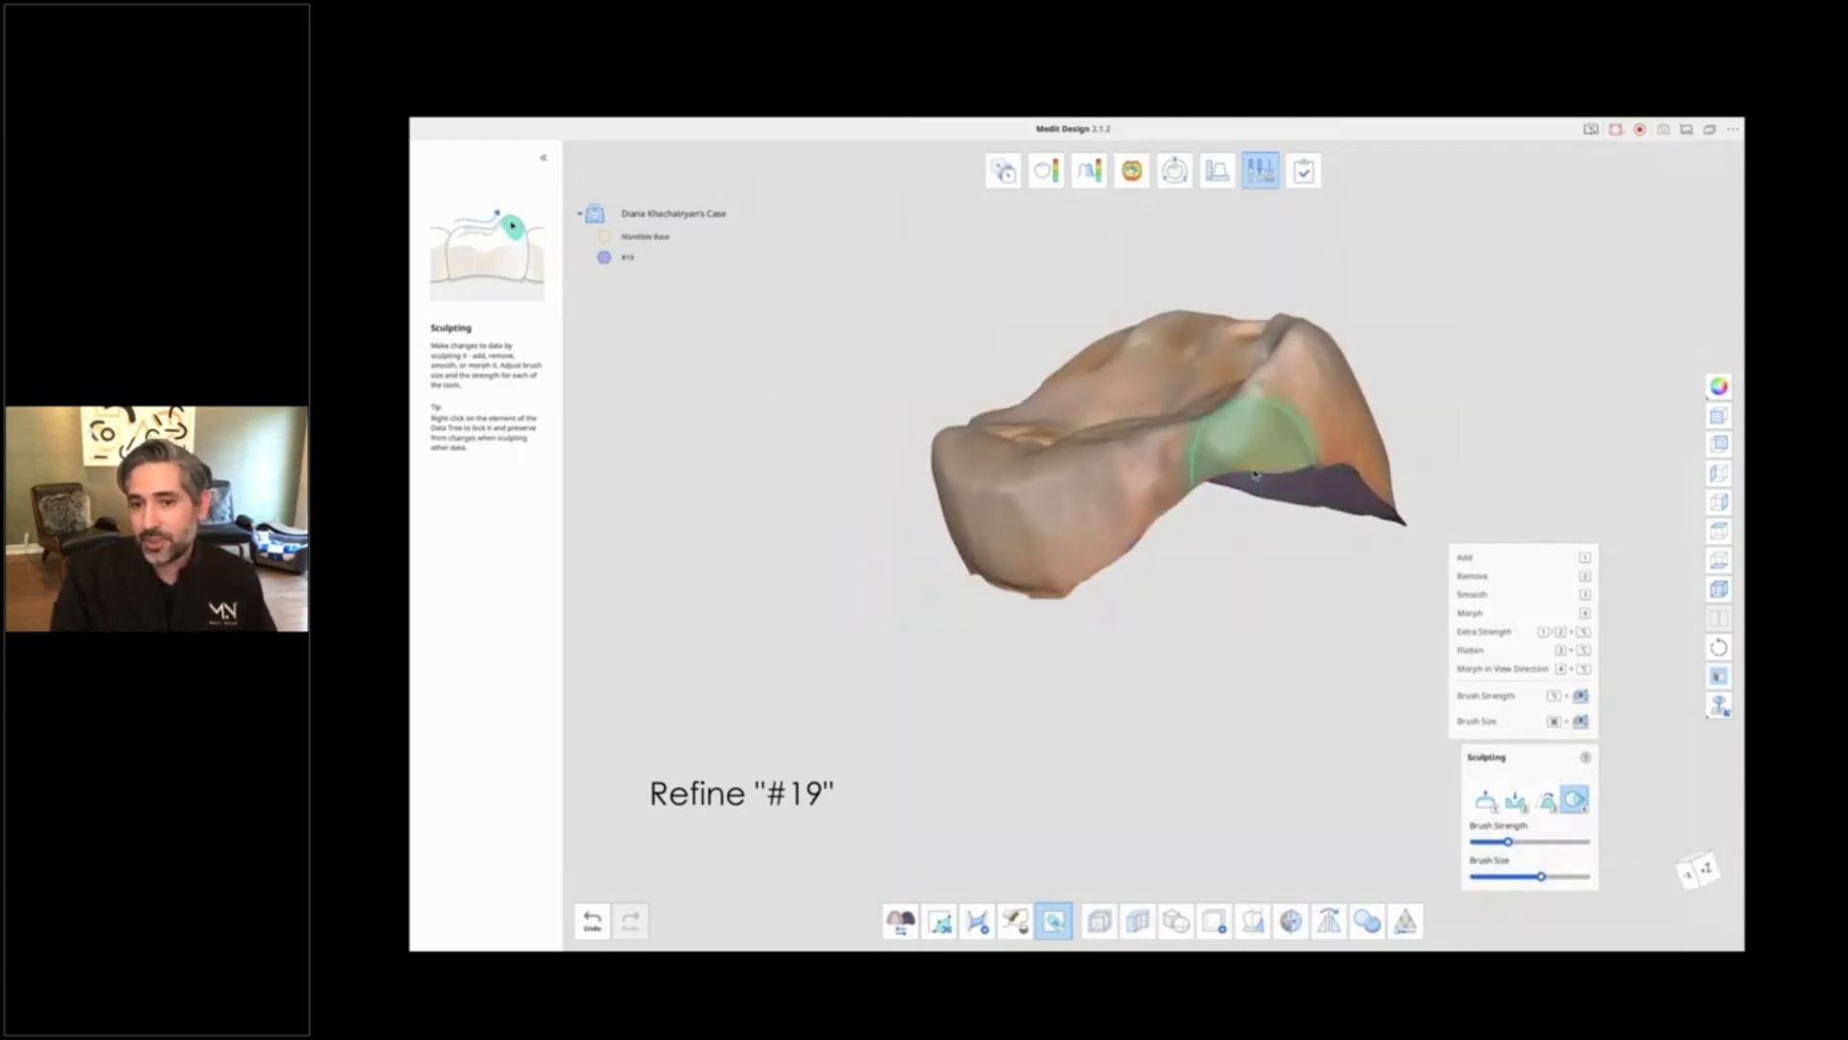
mouse_move(1211, 481)
right_down()
mouse_move(1114, 627)
mouse_move(1079, 617)
mouse_move(1031, 652)
mouse_move(962, 640)
mouse_move(965, 597)
right_up()
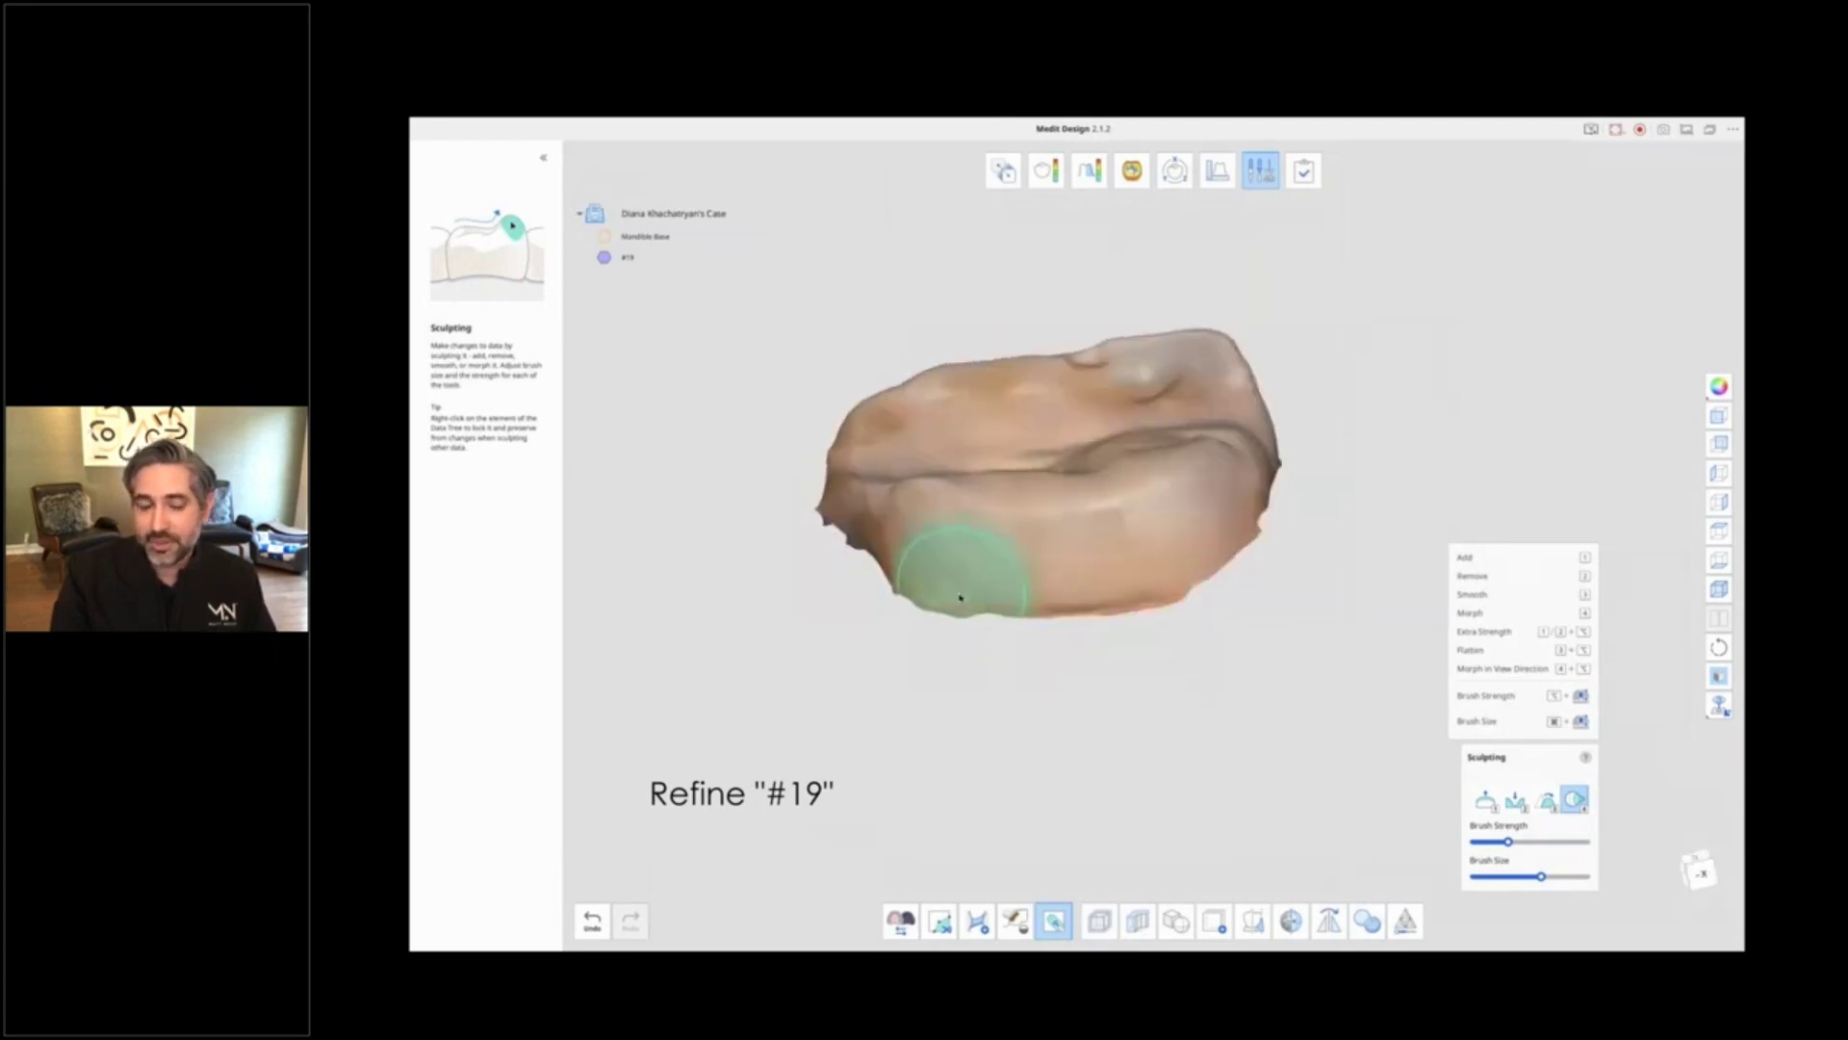
mouse_move(963, 577)
mouse_down()
mouse_move(1170, 569)
mouse_move(1257, 651)
mouse_up()
mouse_move(1257, 651)
right_down()
mouse_move(817, 623)
mouse_move(994, 764)
mouse_move(928, 751)
mouse_move(1238, 709)
right_up()
key(1)
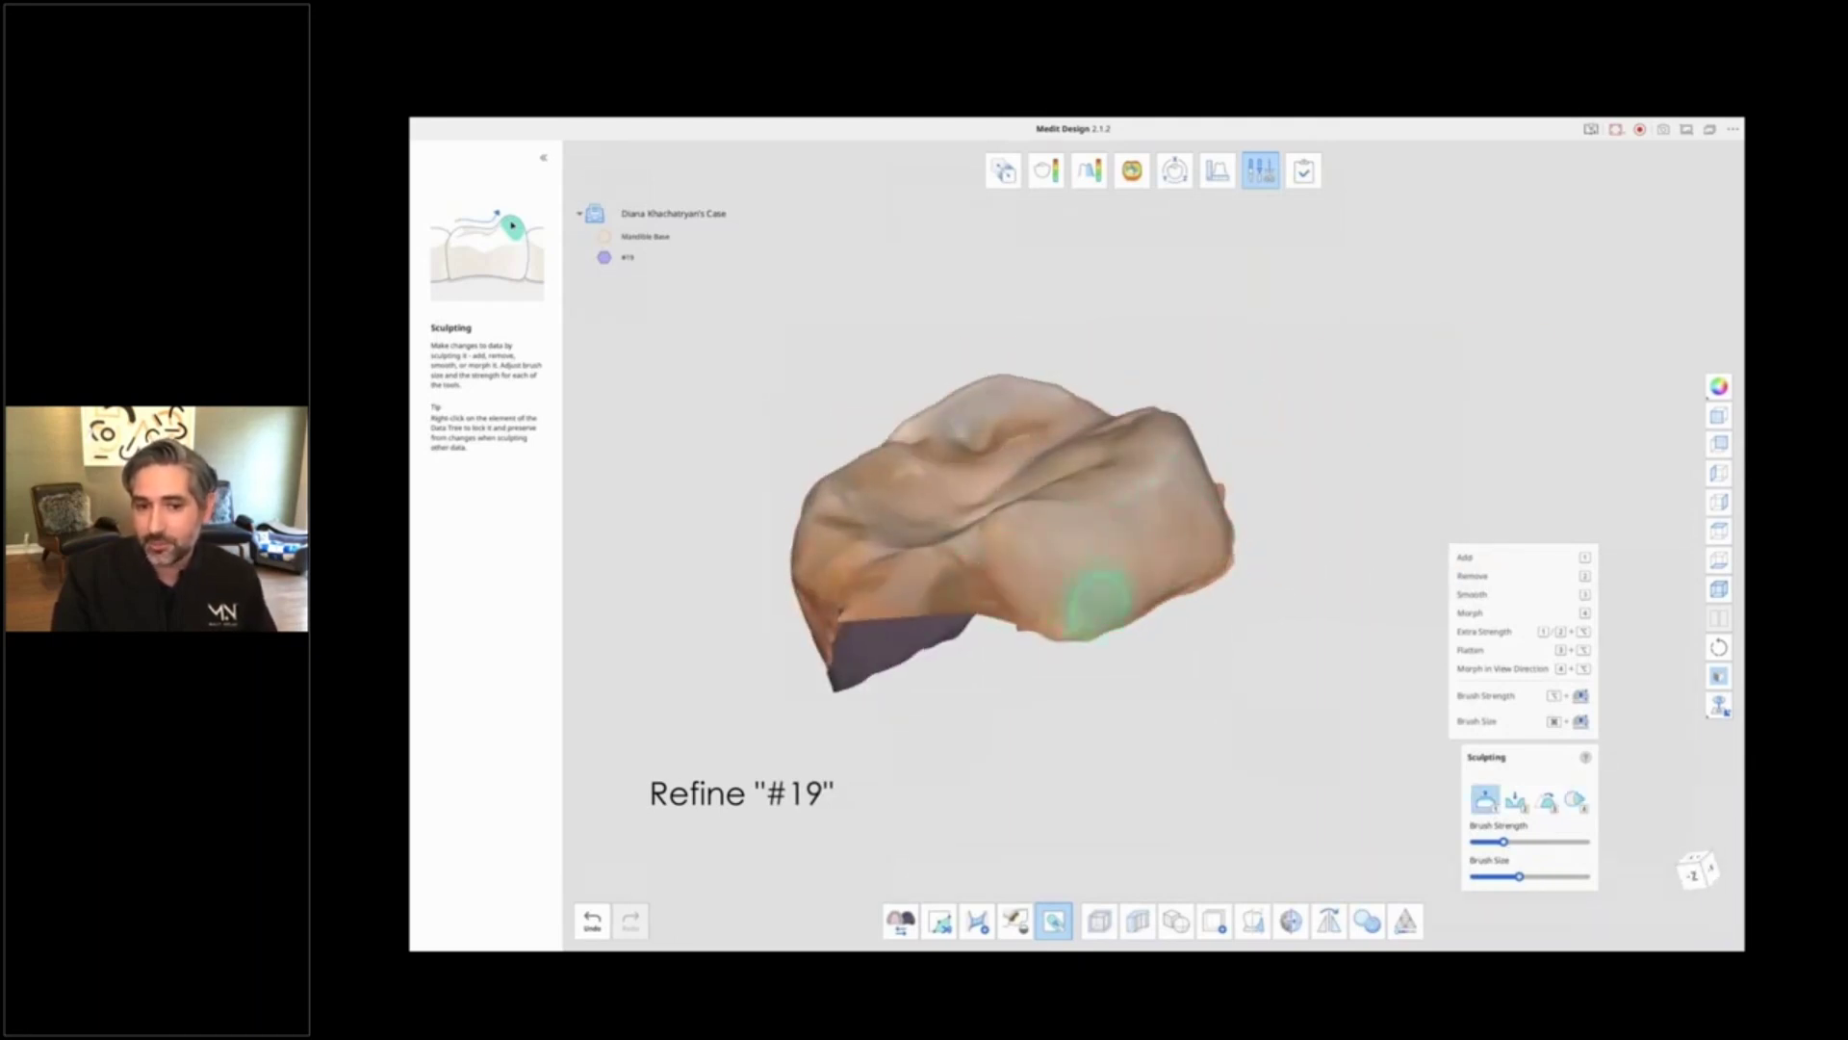
right_drag(1224, 645, 1209, 549)
right_drag(1159, 672, 920, 545)
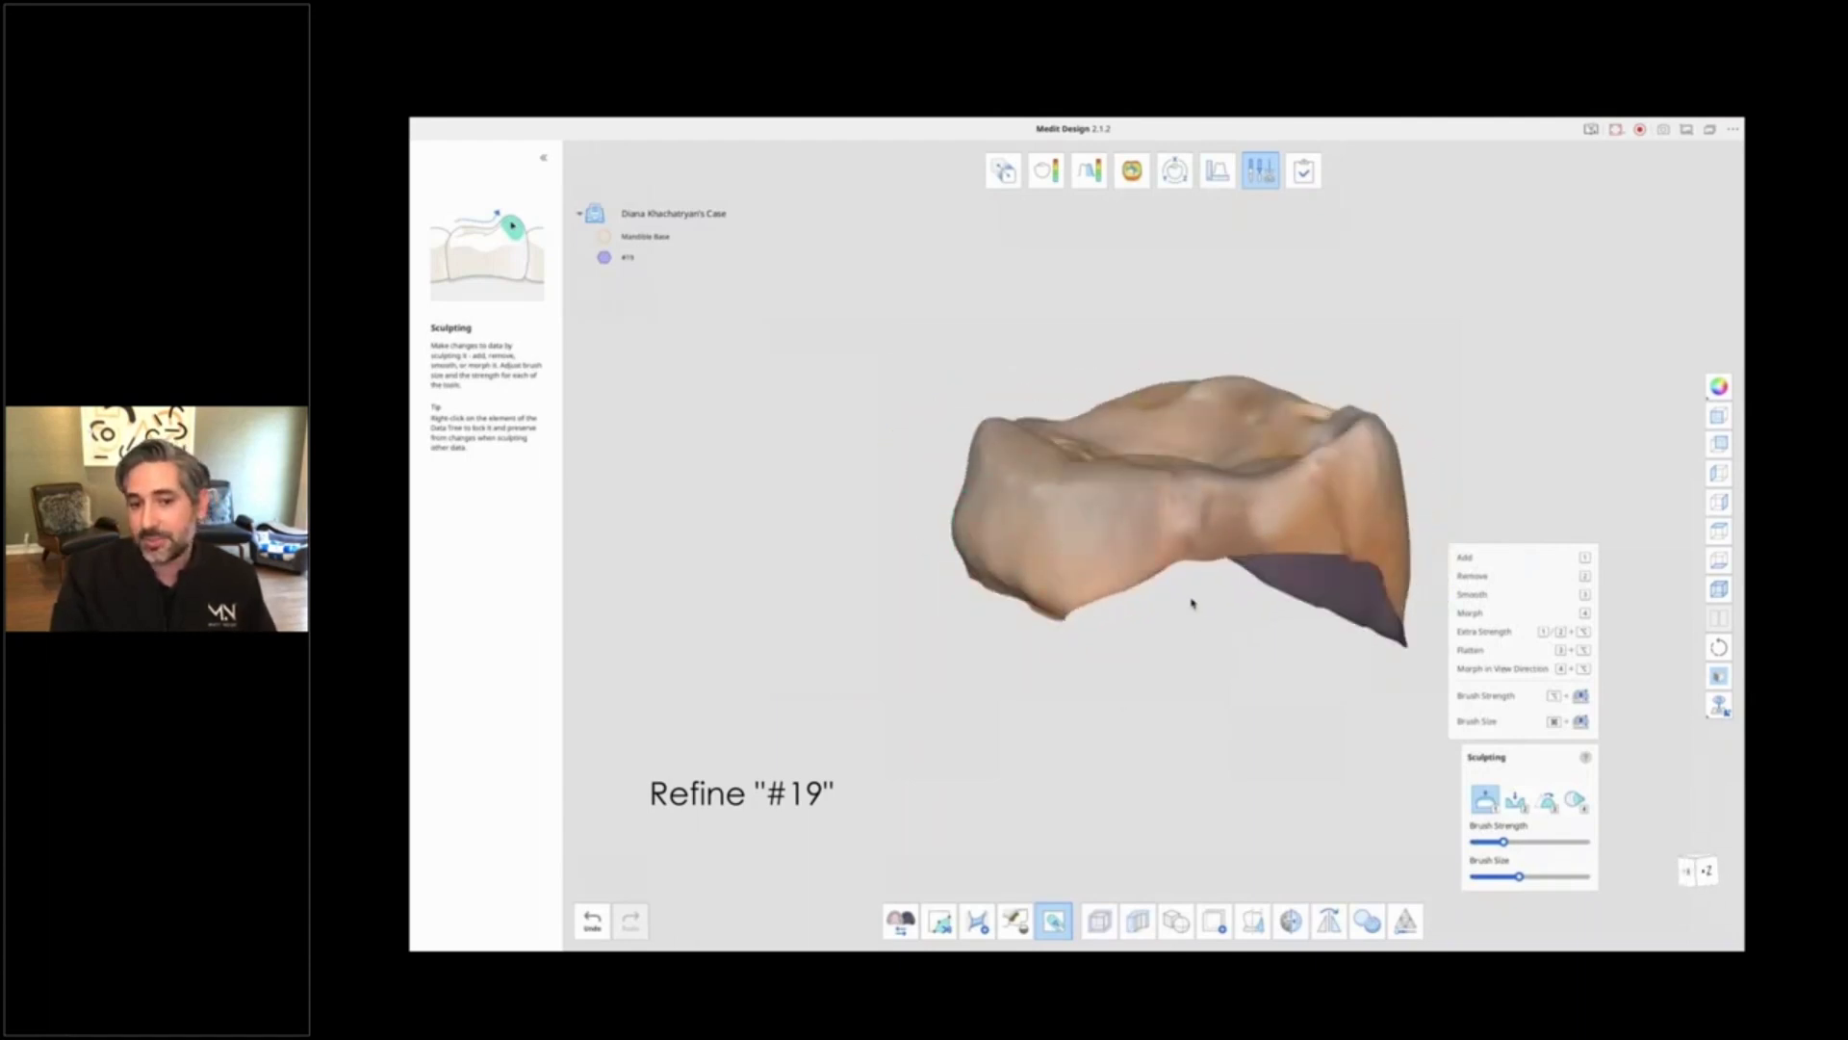
key(3)
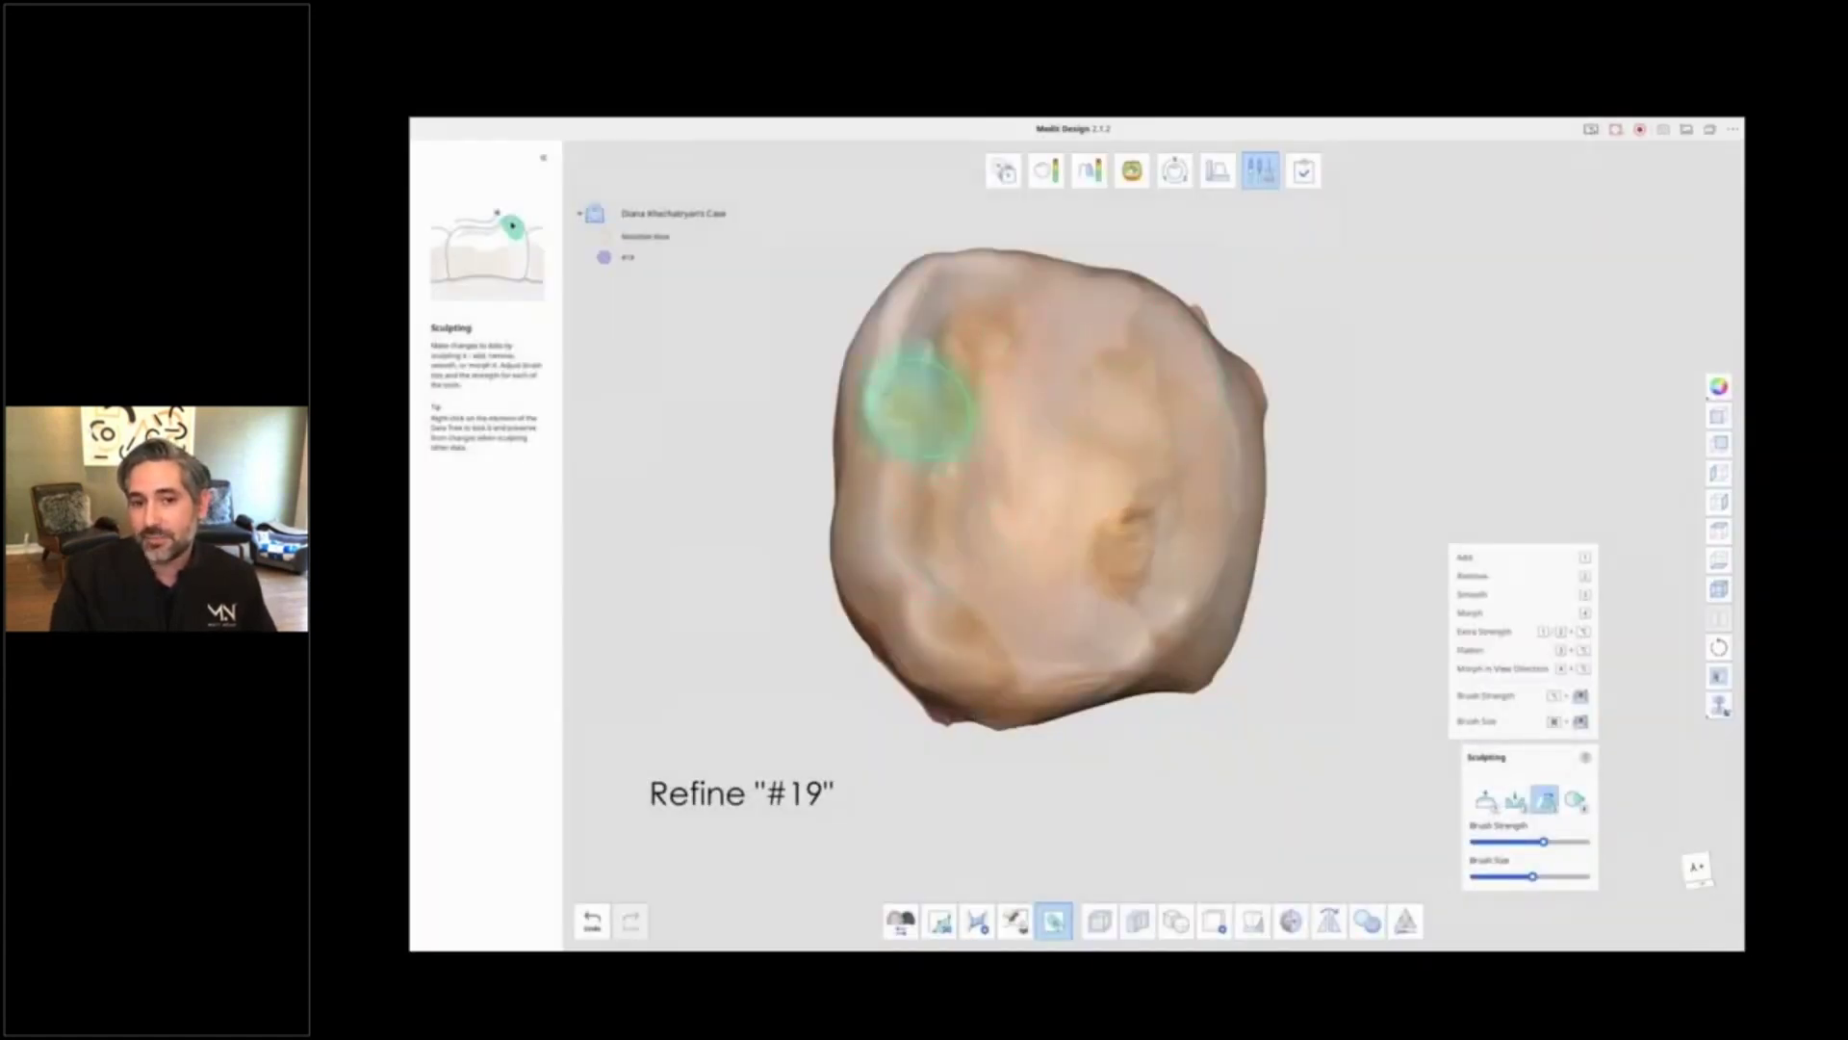
Step: With the Add brush active, rotate the crown through several views of its chewing surface
mouse_move(919, 405)
right_down()
mouse_move(891, 693)
mouse_move(1059, 673)
mouse_move(1182, 623)
right_up()
key(1)
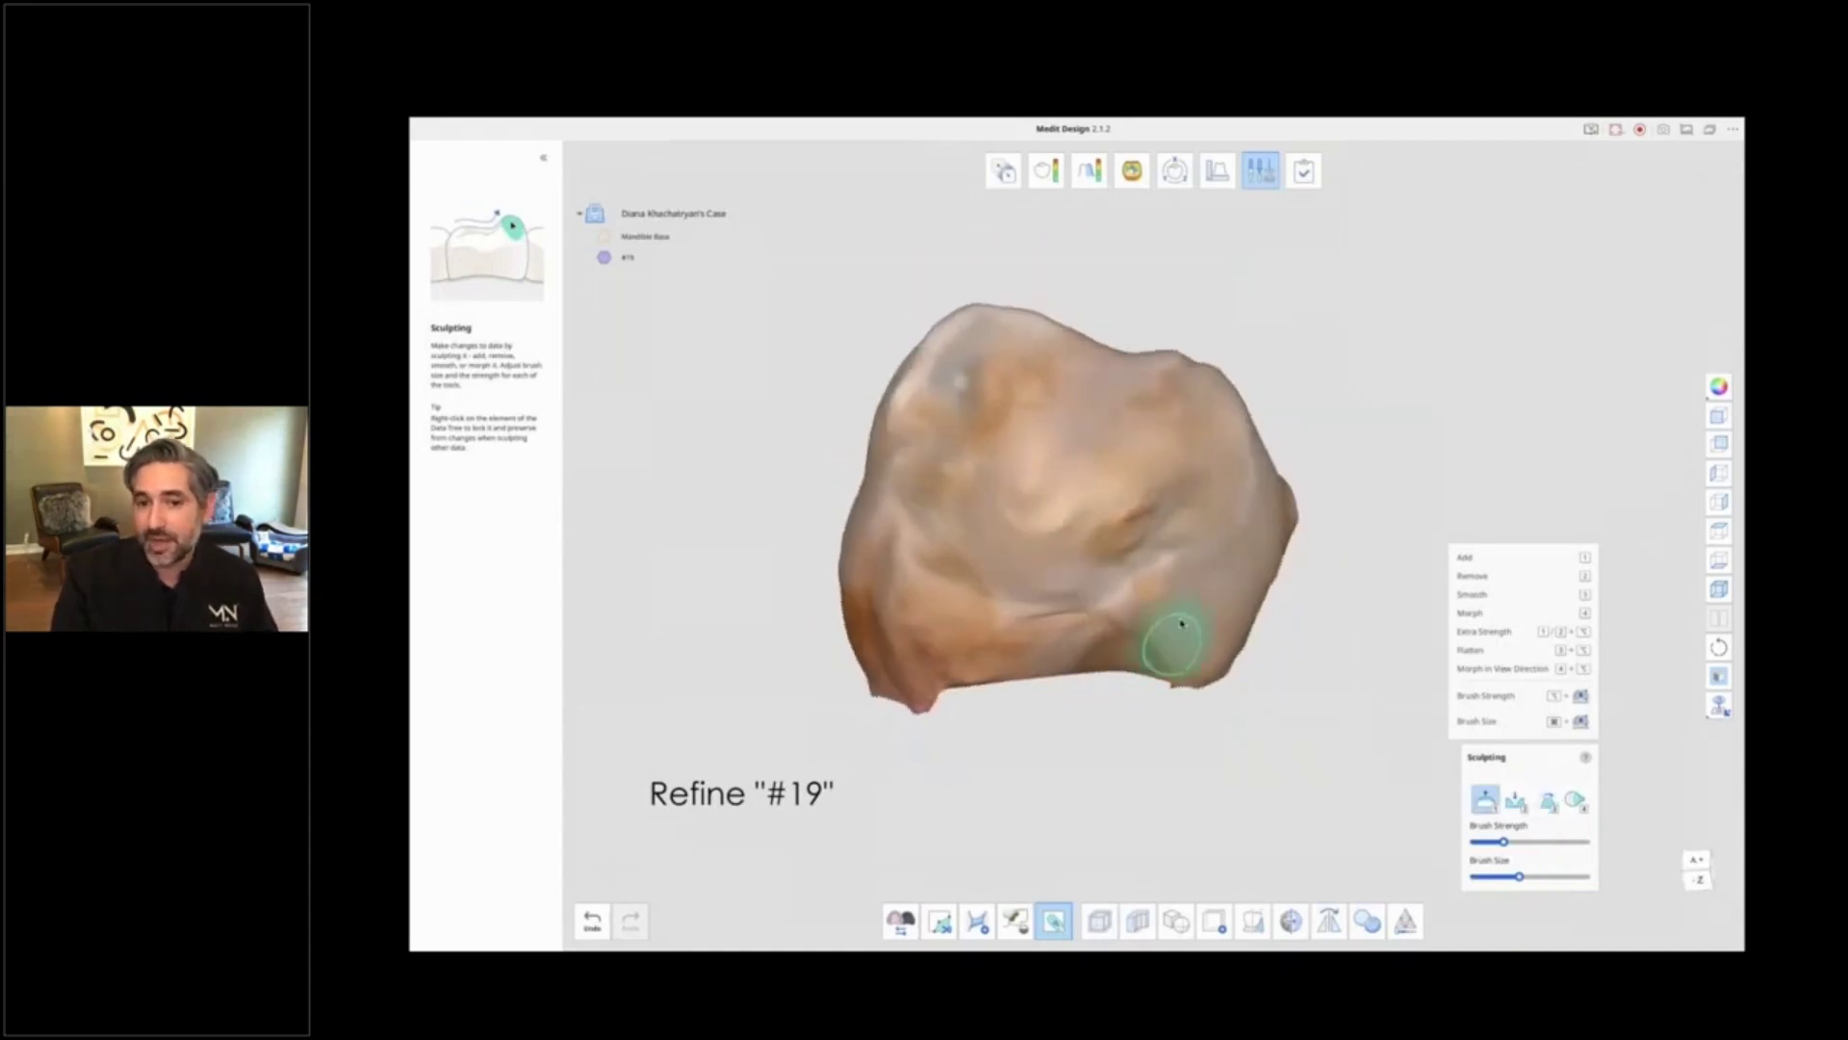
mouse_move(1175, 400)
right_down()
mouse_move(978, 388)
mouse_move(747, 565)
mouse_move(1184, 619)
right_up()
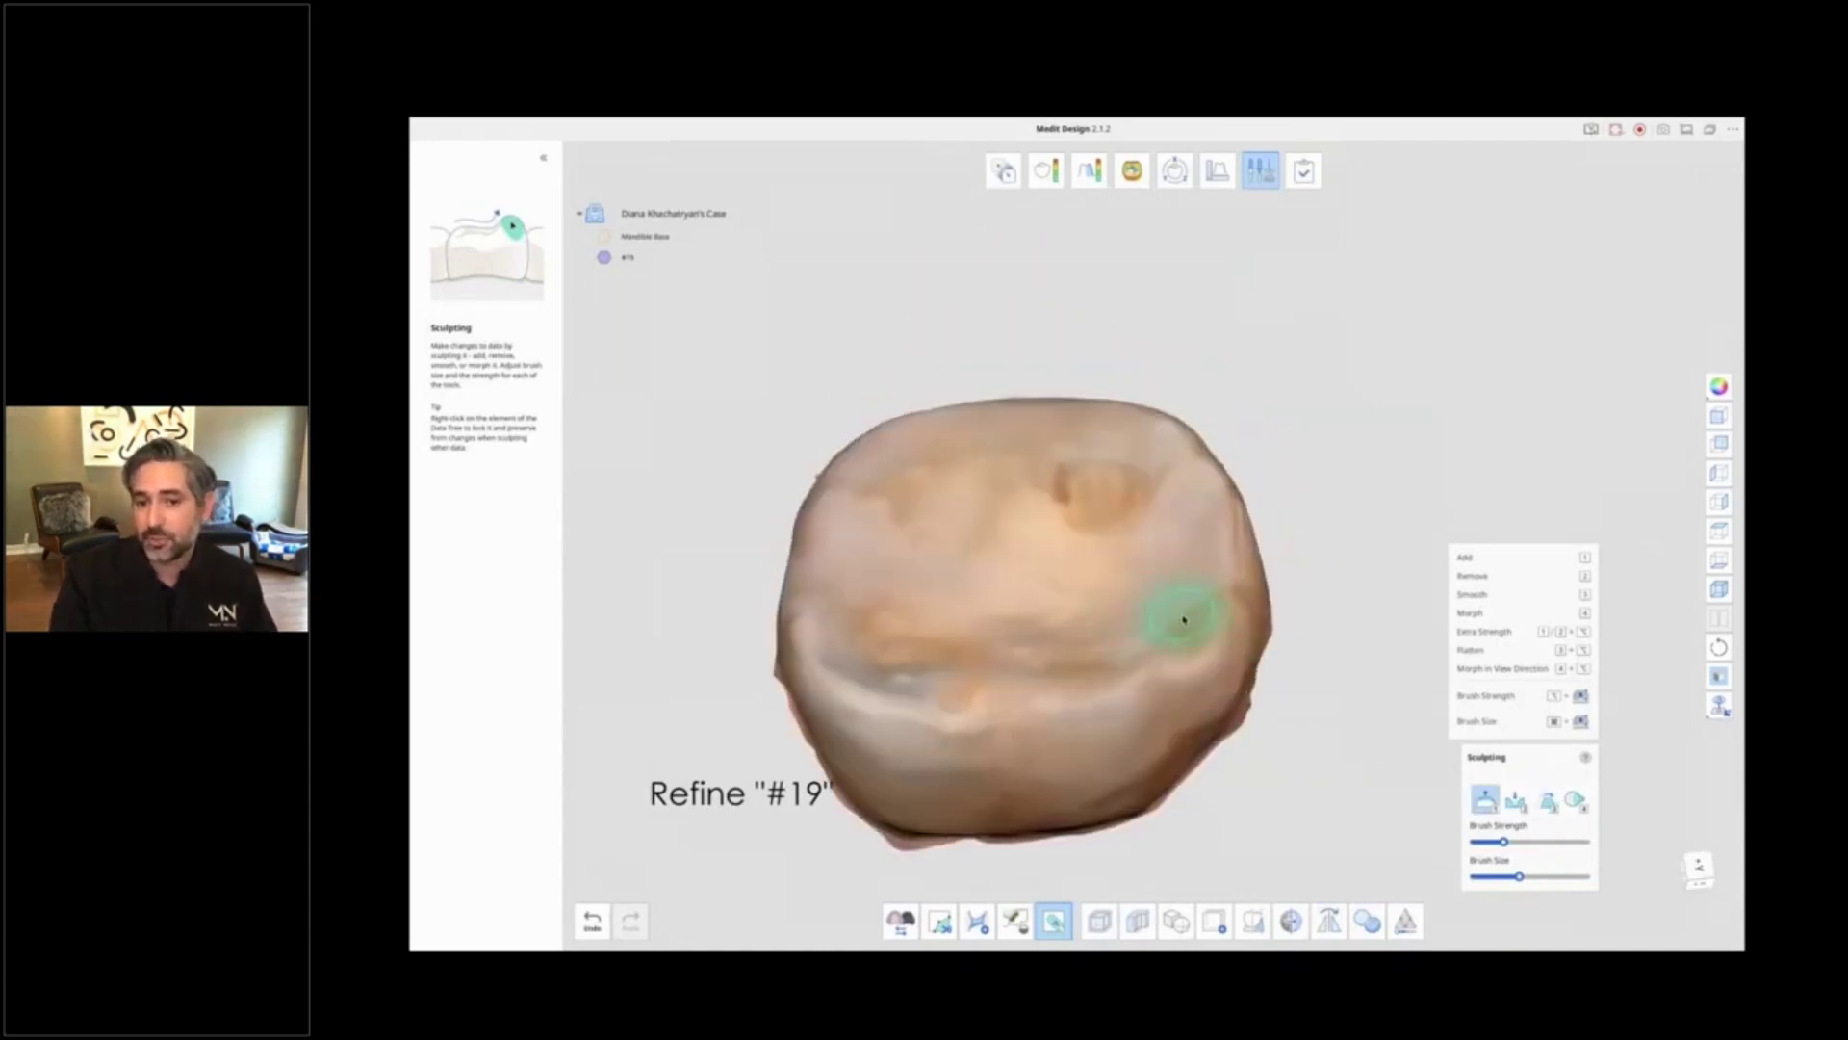
right_drag(917, 467, 1131, 445)
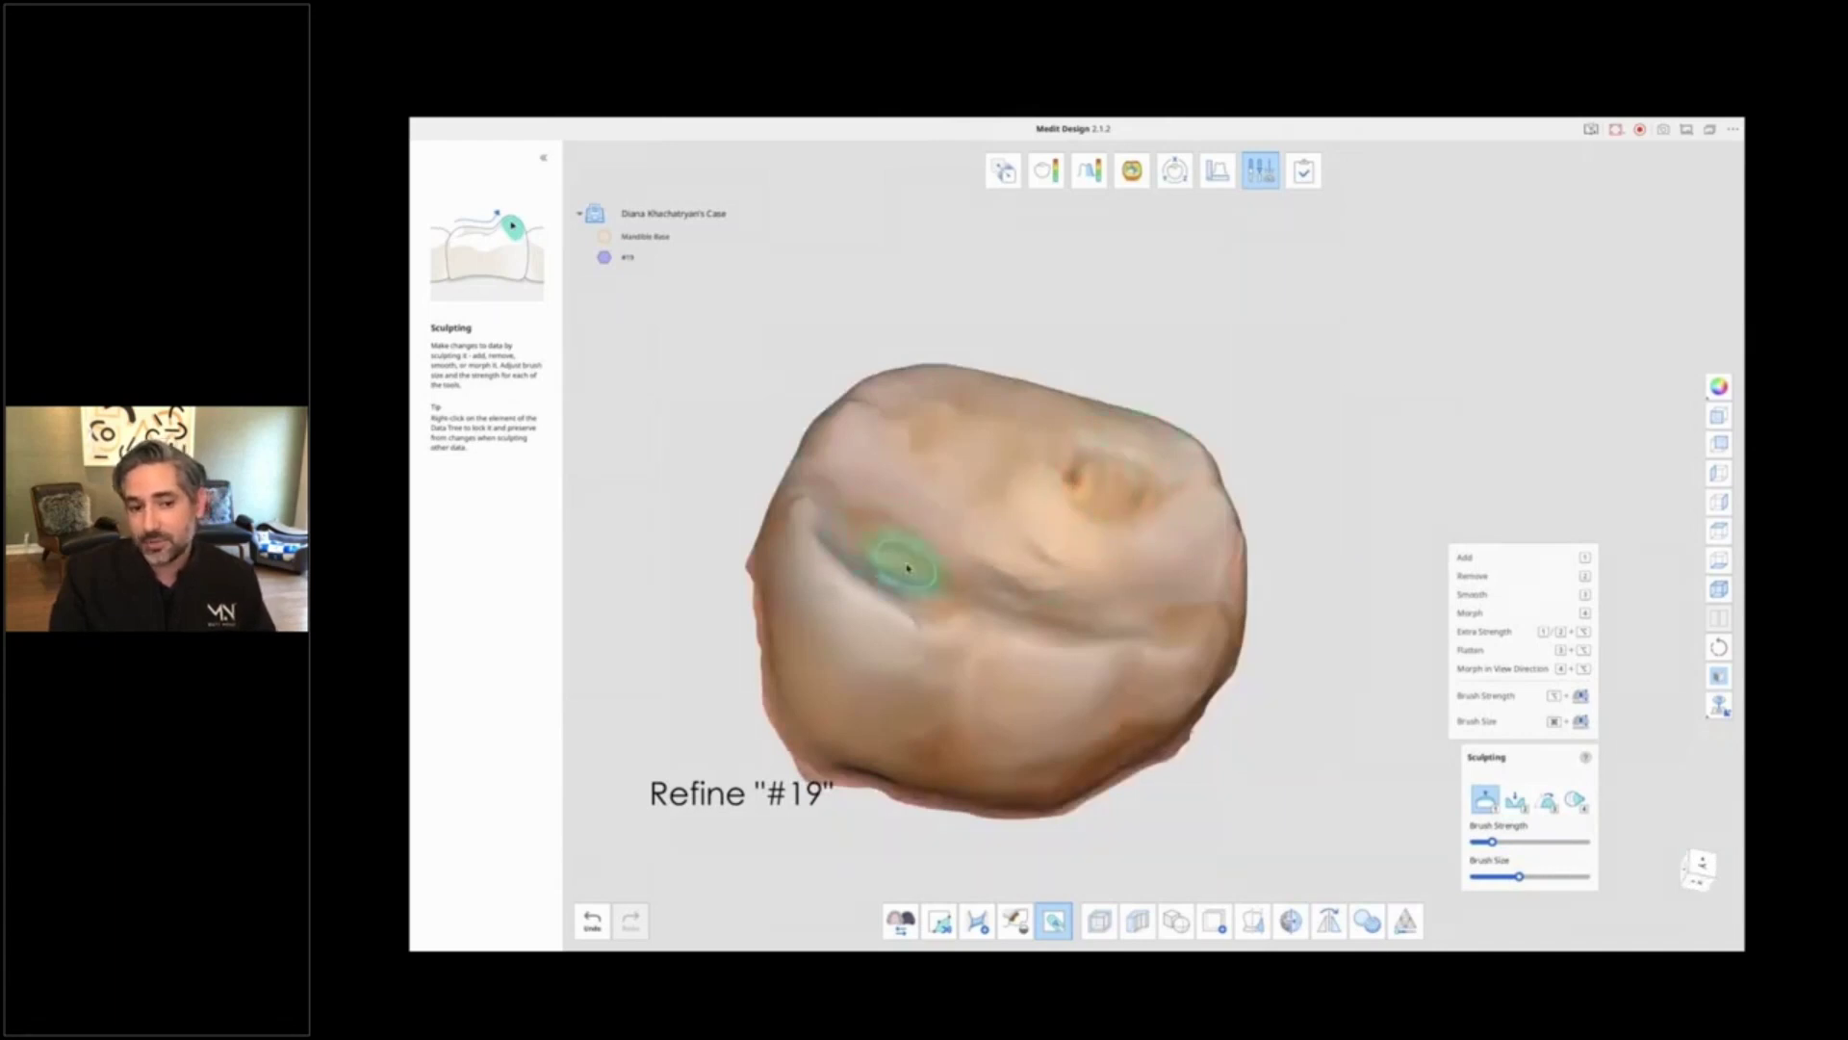
right_drag(879, 565, 1194, 746)
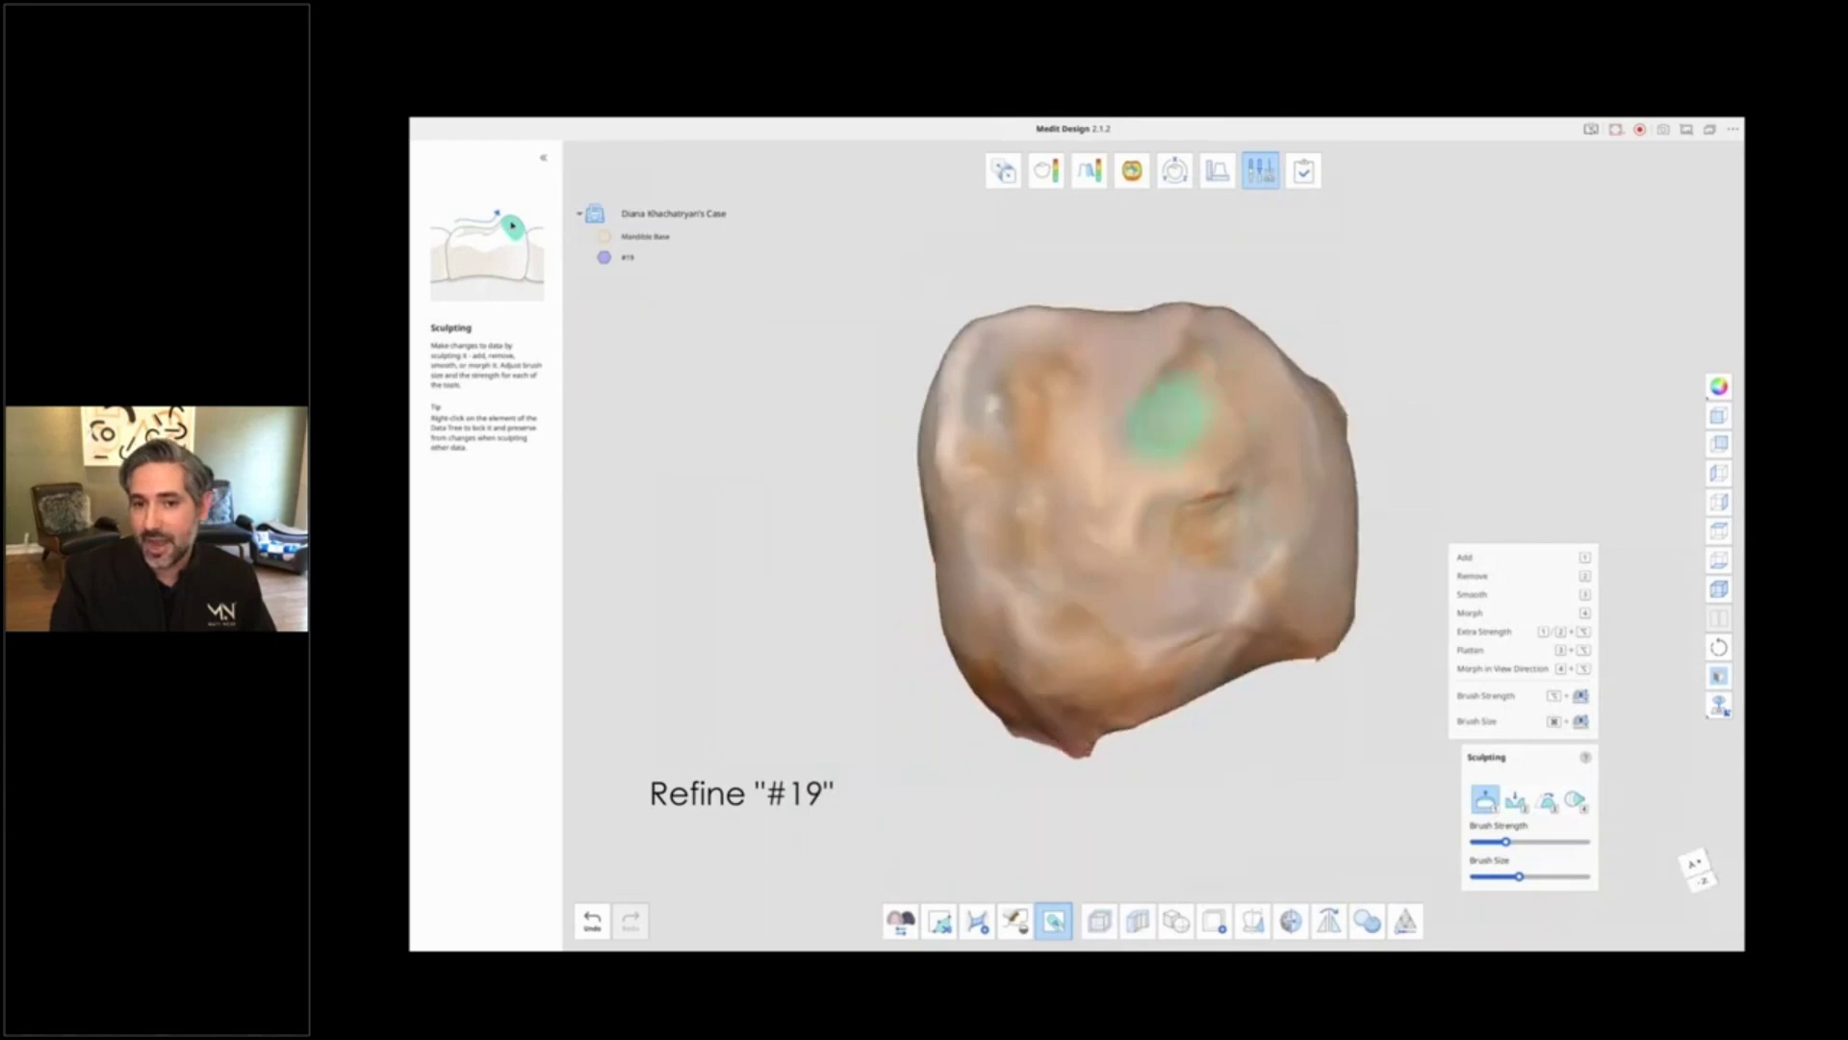
right_drag(1256, 691, 1078, 630)
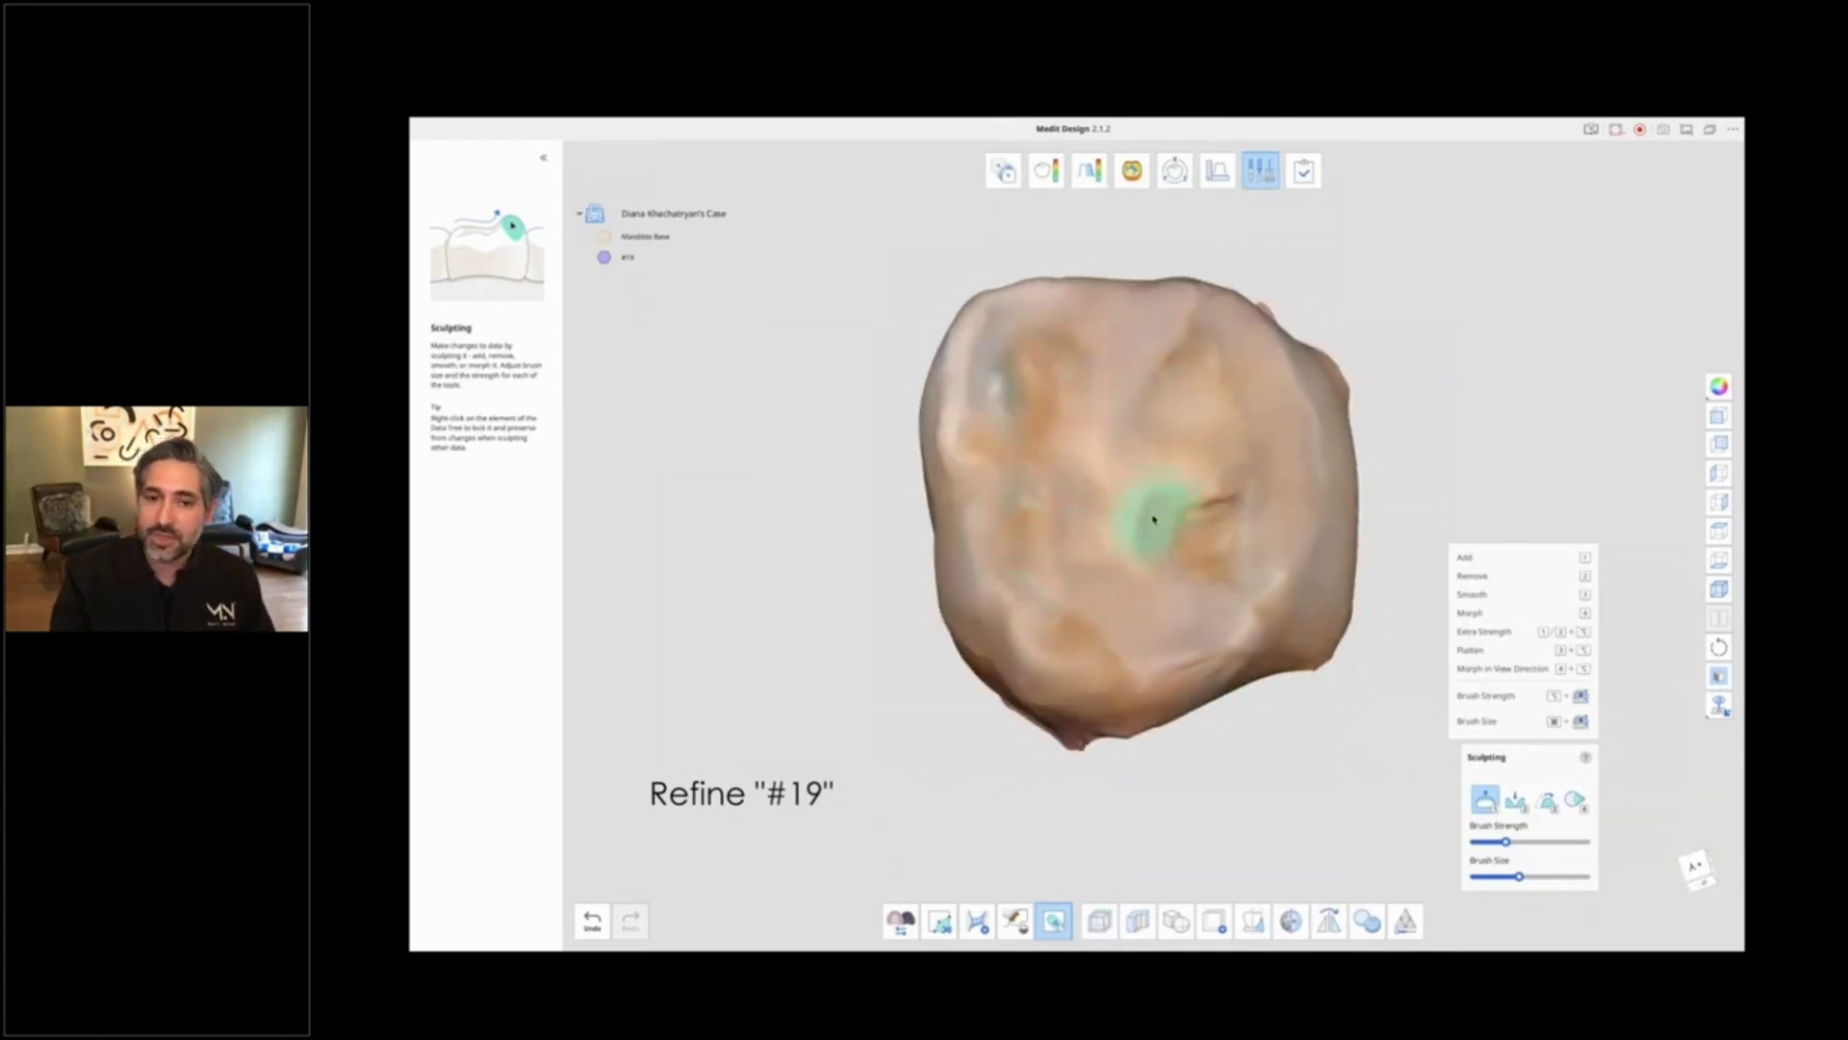
mouse_move(1154, 520)
right_down()
mouse_move(1088, 673)
mouse_move(1200, 783)
mouse_move(1073, 520)
right_up()
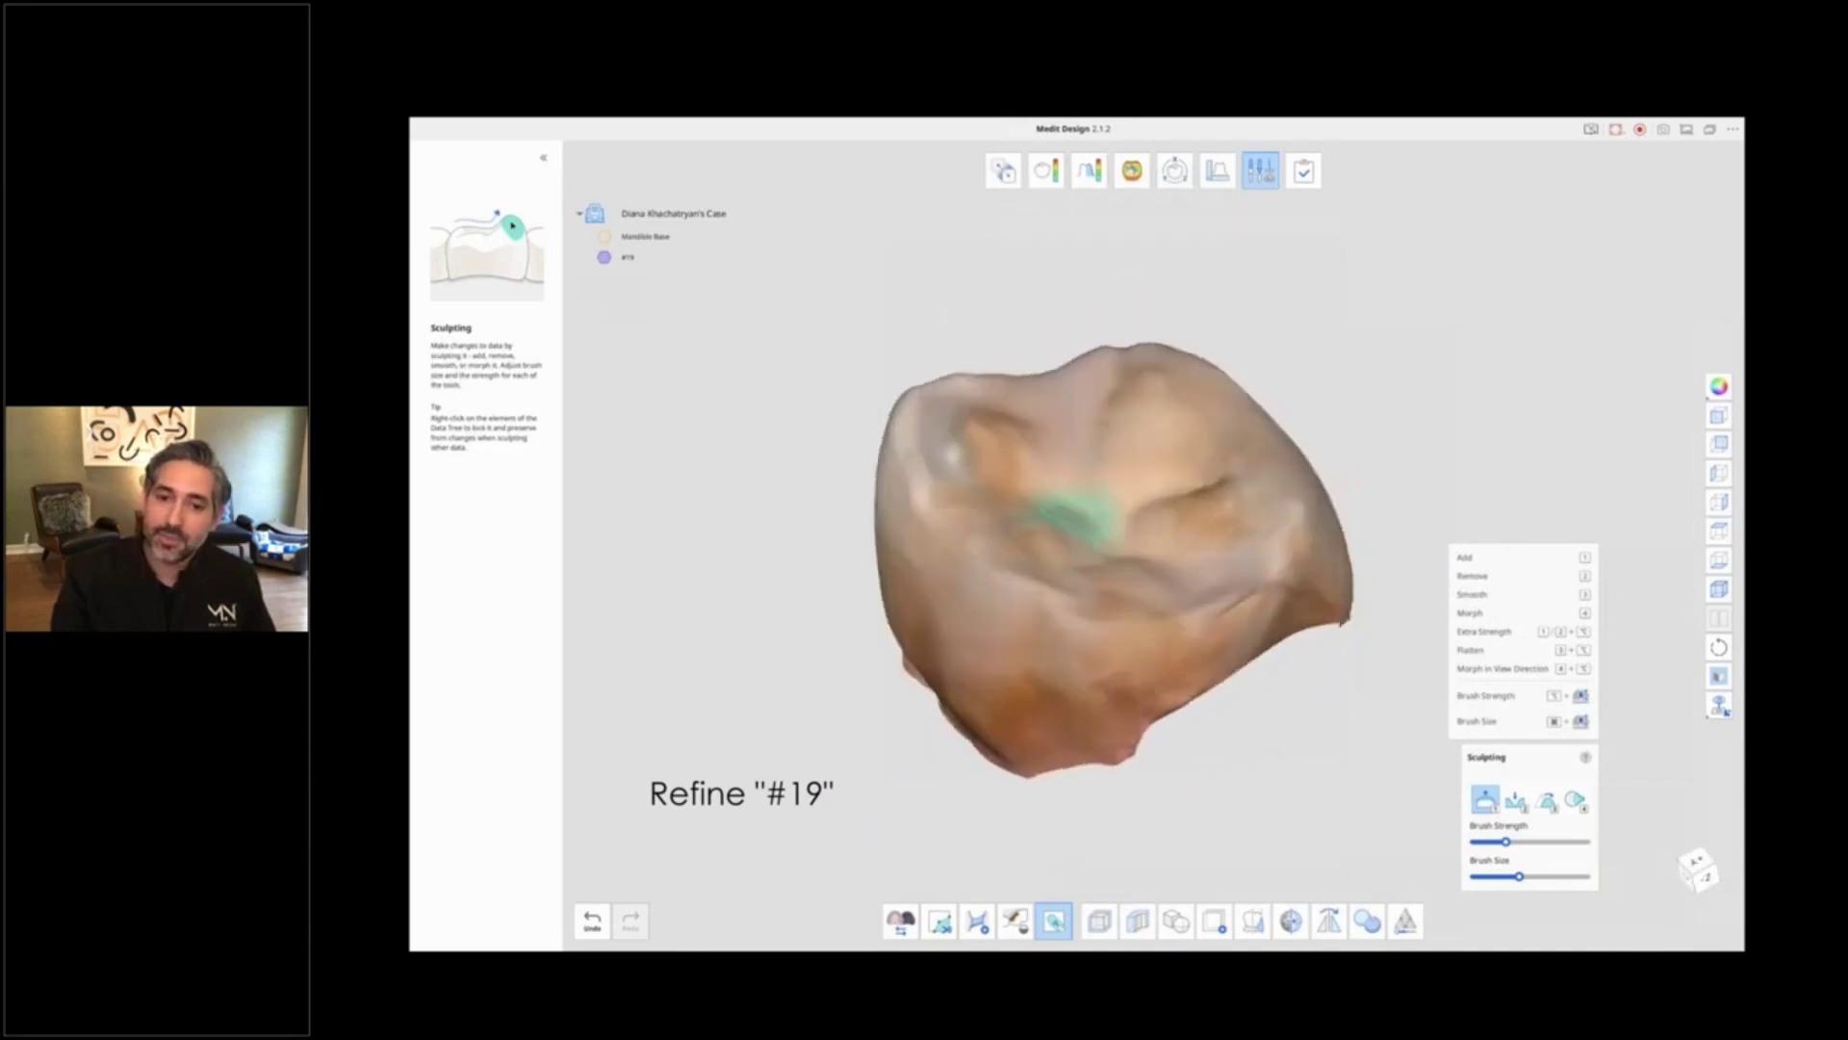
mouse_move(1126, 380)
right_down()
mouse_move(1086, 594)
mouse_move(1258, 536)
right_up()
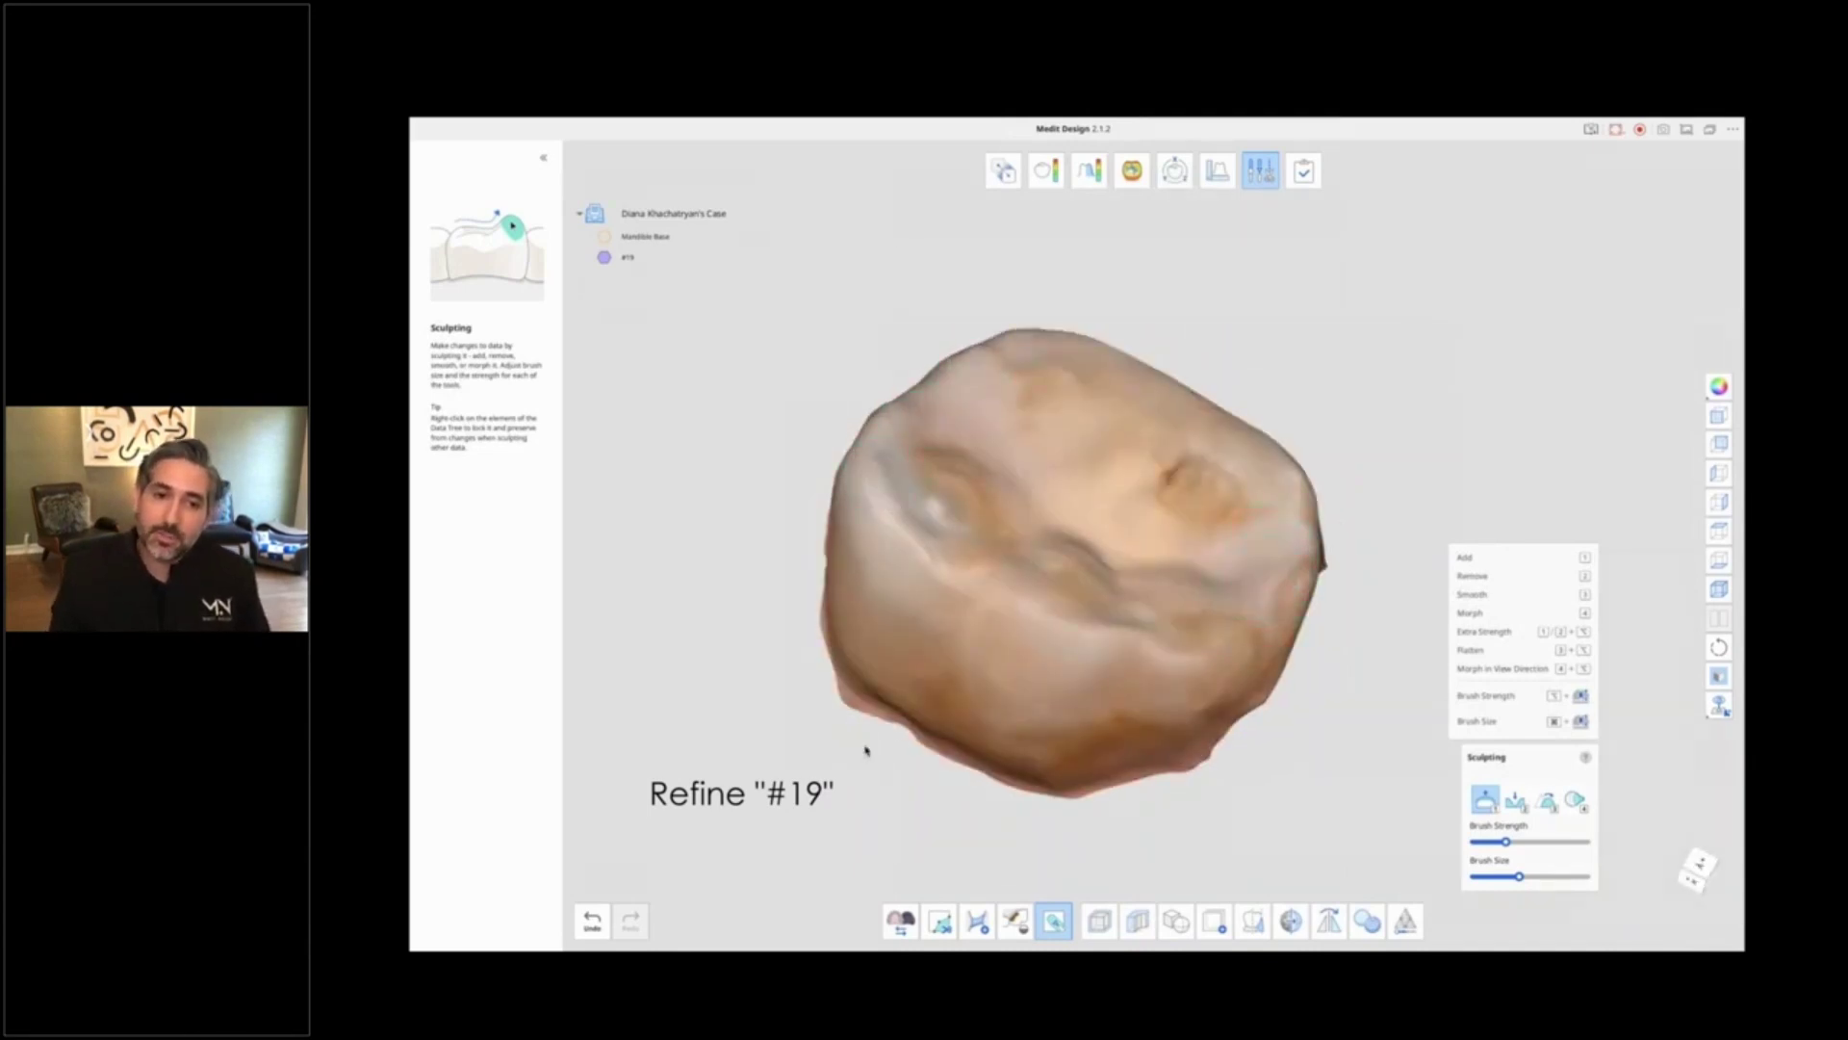
mouse_move(865, 750)
right_down()
mouse_move(800, 636)
mouse_move(981, 346)
right_up()
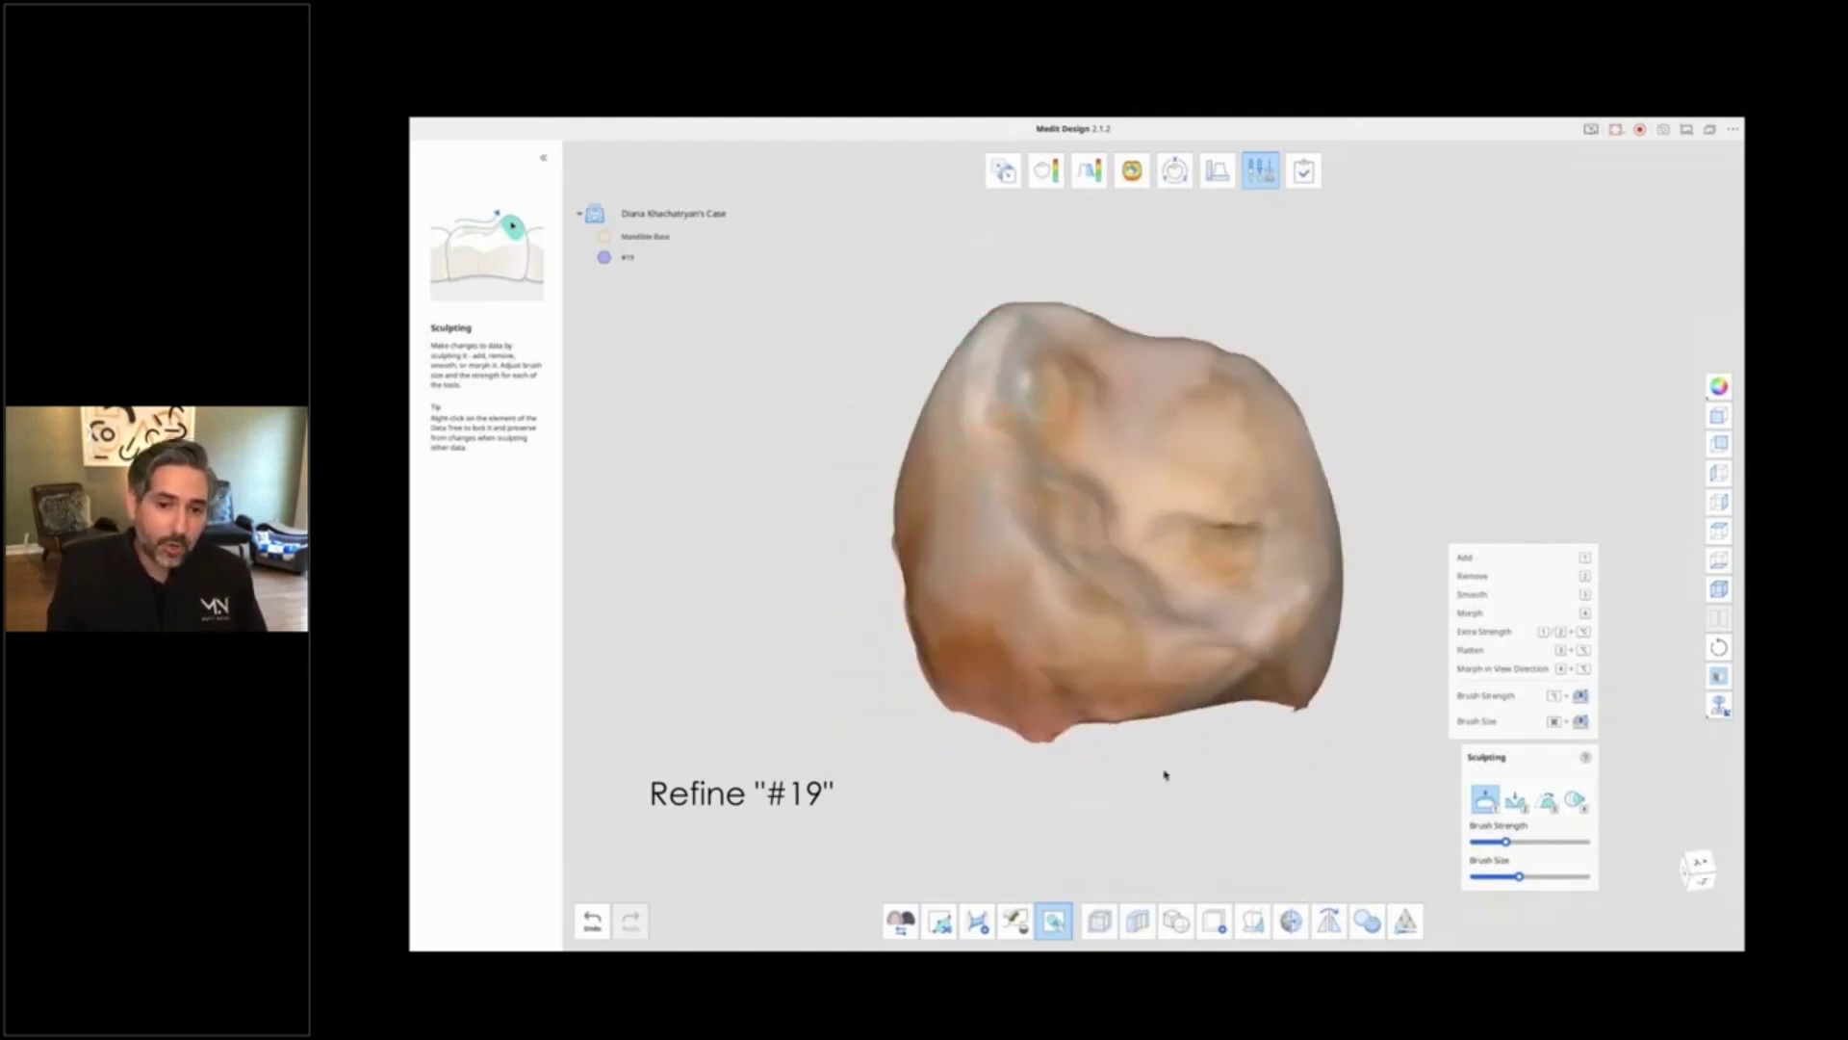
mouse_move(1164, 775)
right_down()
mouse_move(1314, 753)
mouse_move(1196, 536)
right_up()
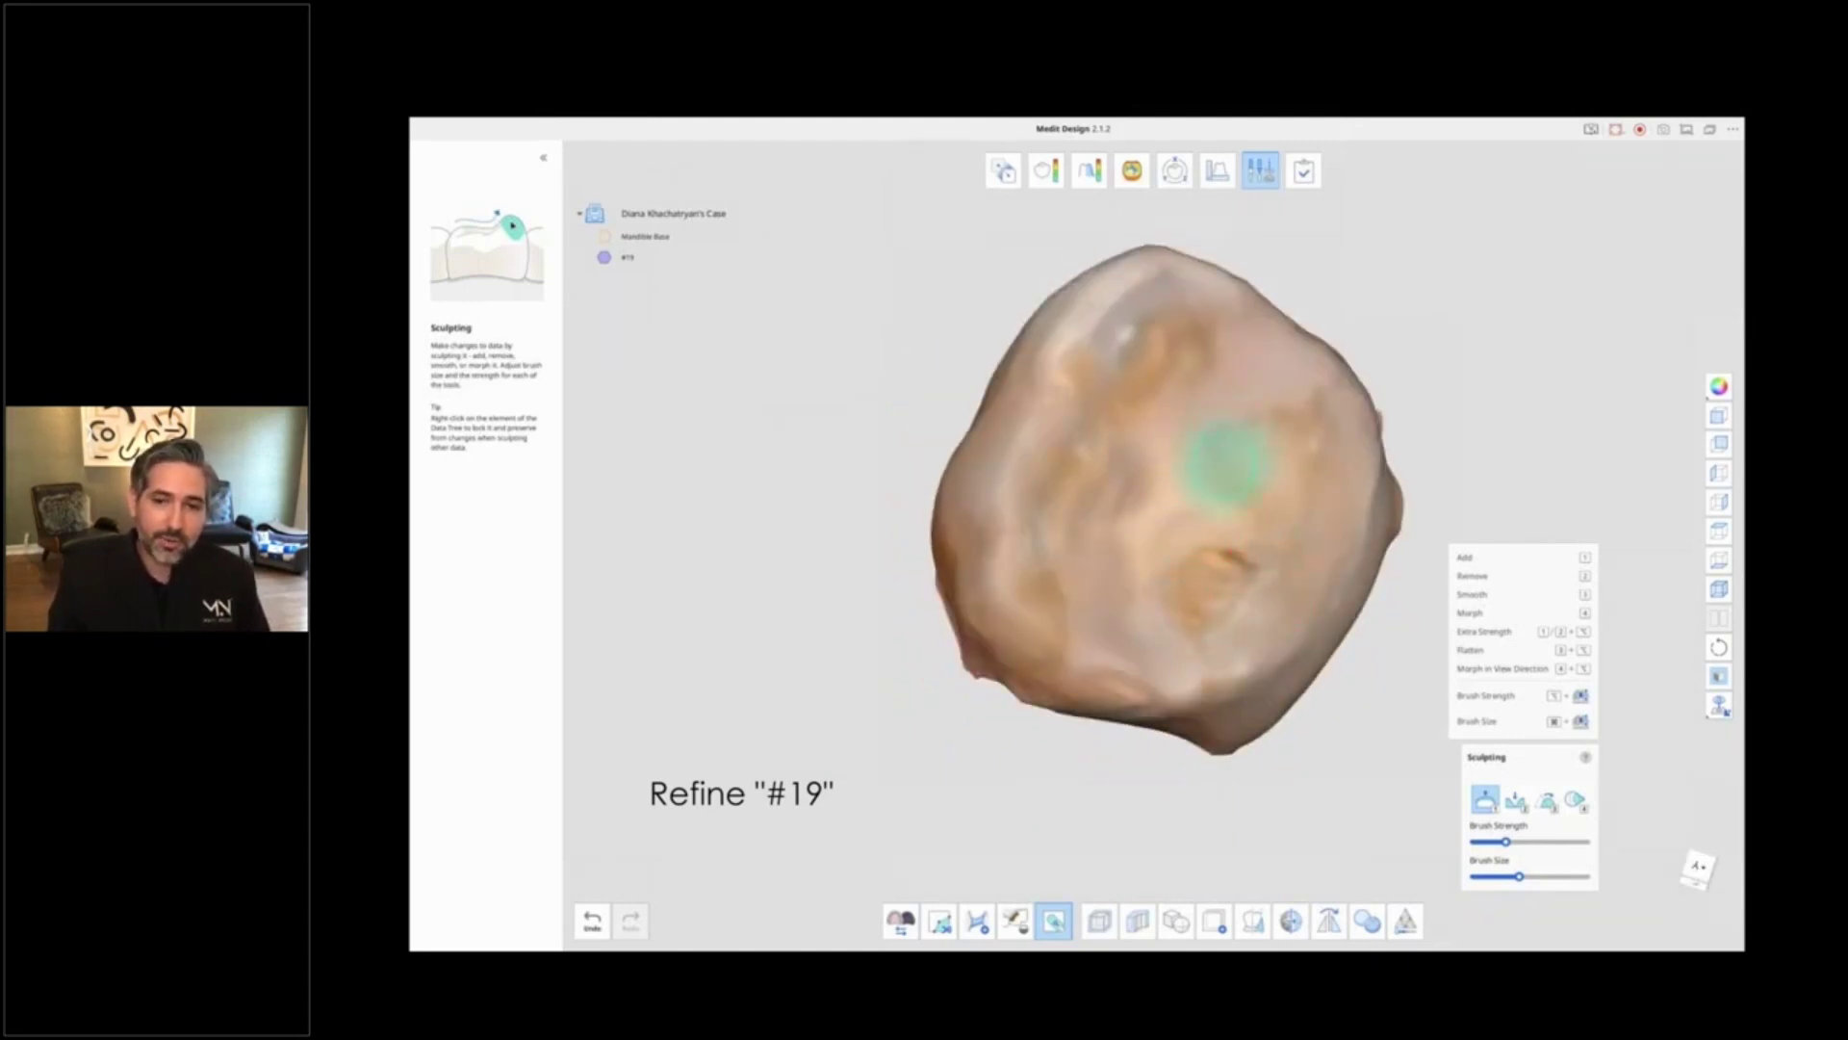
mouse_move(1259, 471)
right_down()
mouse_move(1395, 376)
mouse_move(1177, 438)
mouse_move(1181, 858)
mouse_move(932, 751)
mouse_move(1049, 515)
right_up()
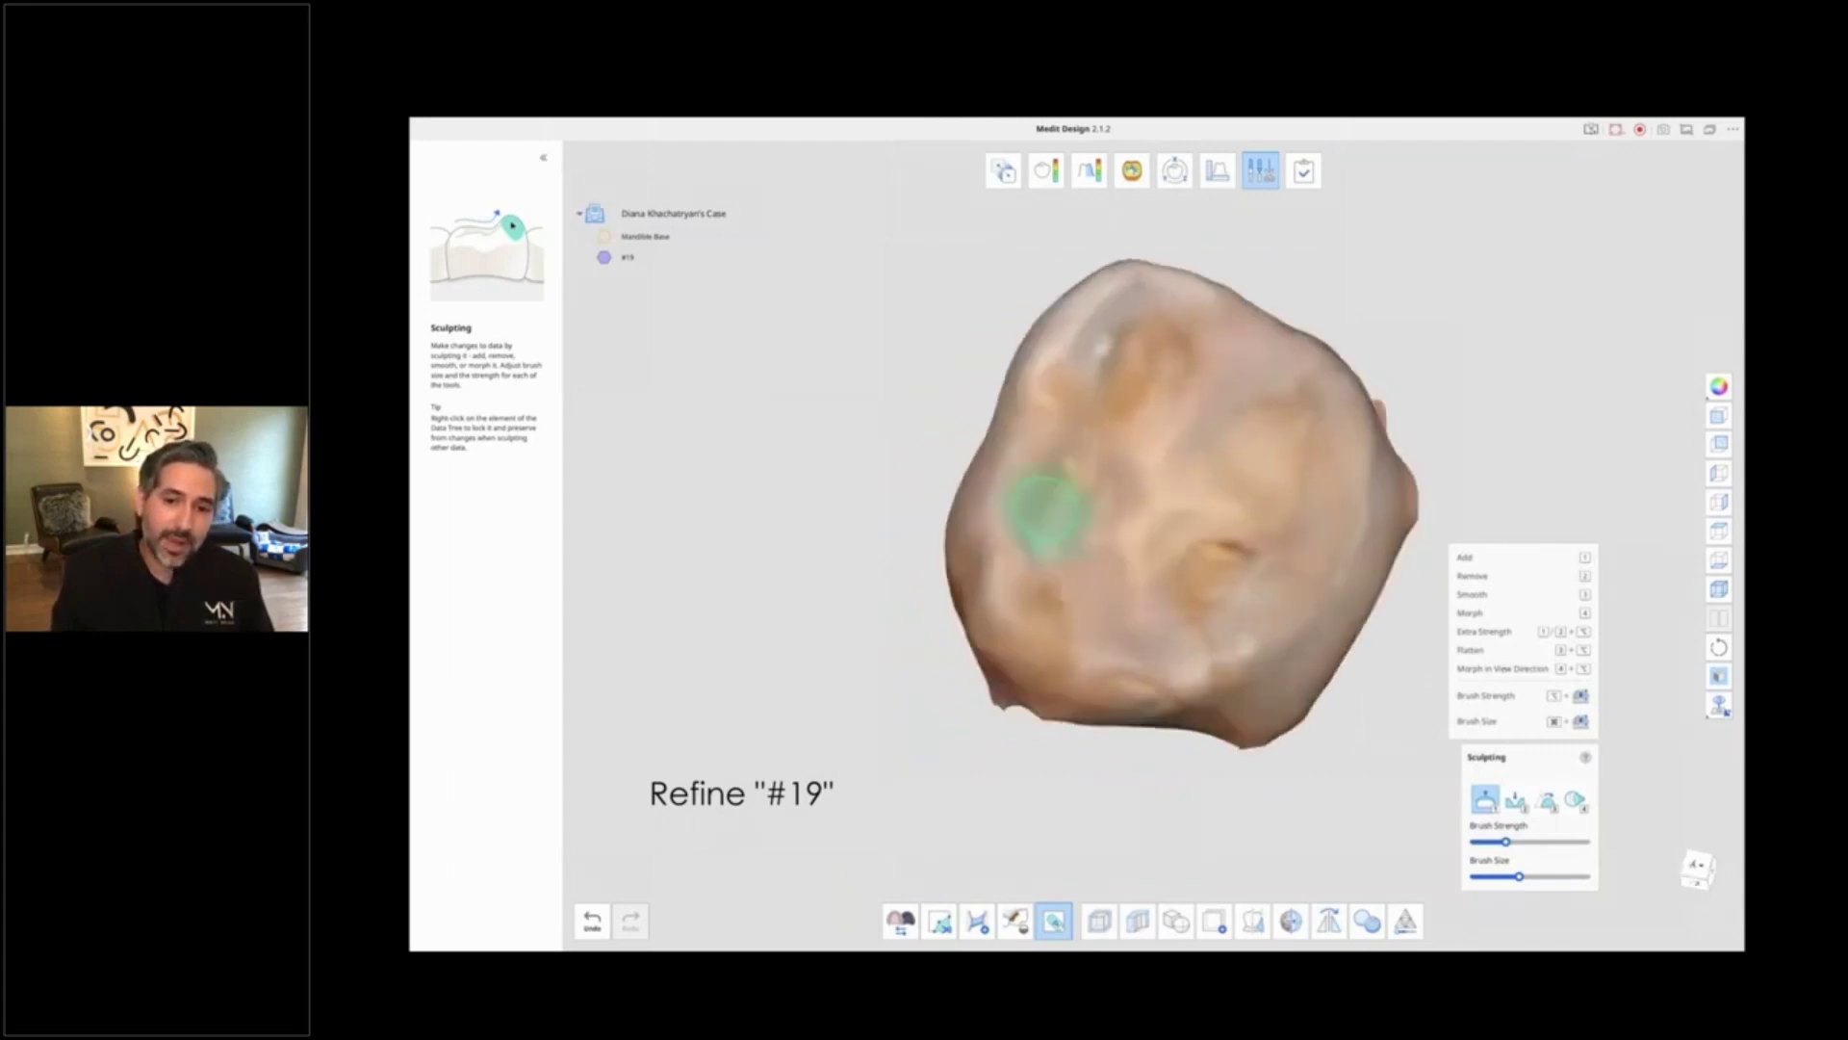
mouse_move(1168, 342)
right_down()
mouse_move(1172, 846)
mouse_move(1204, 837)
mouse_move(1056, 569)
mouse_move(1258, 495)
right_up()
Step: Carve fissure grooves across the chewing surface with the Remove brush
key(2)
mouse_move(1258, 495)
mouse_down()
mouse_move(1130, 487)
mouse_move(1098, 453)
mouse_move(1130, 491)
mouse_move(1107, 562)
mouse_move(1136, 592)
mouse_up()
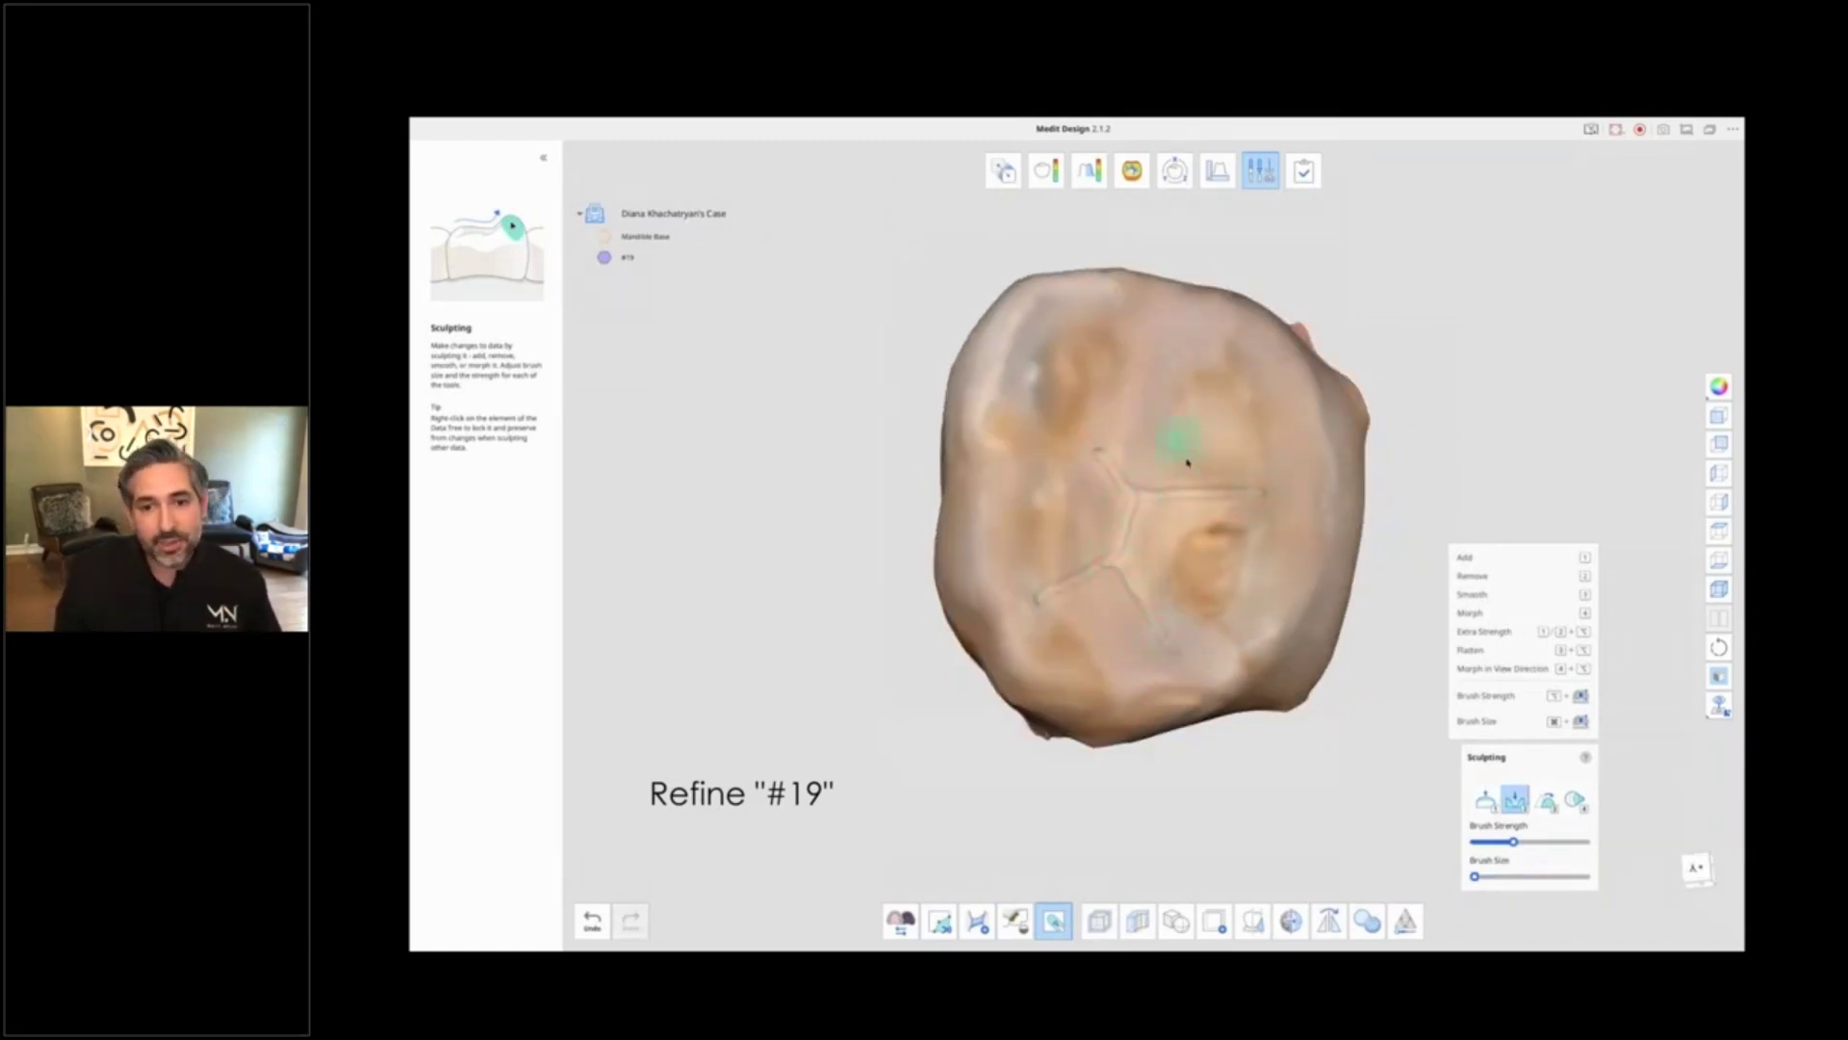
right_drag(1292, 829, 1089, 425)
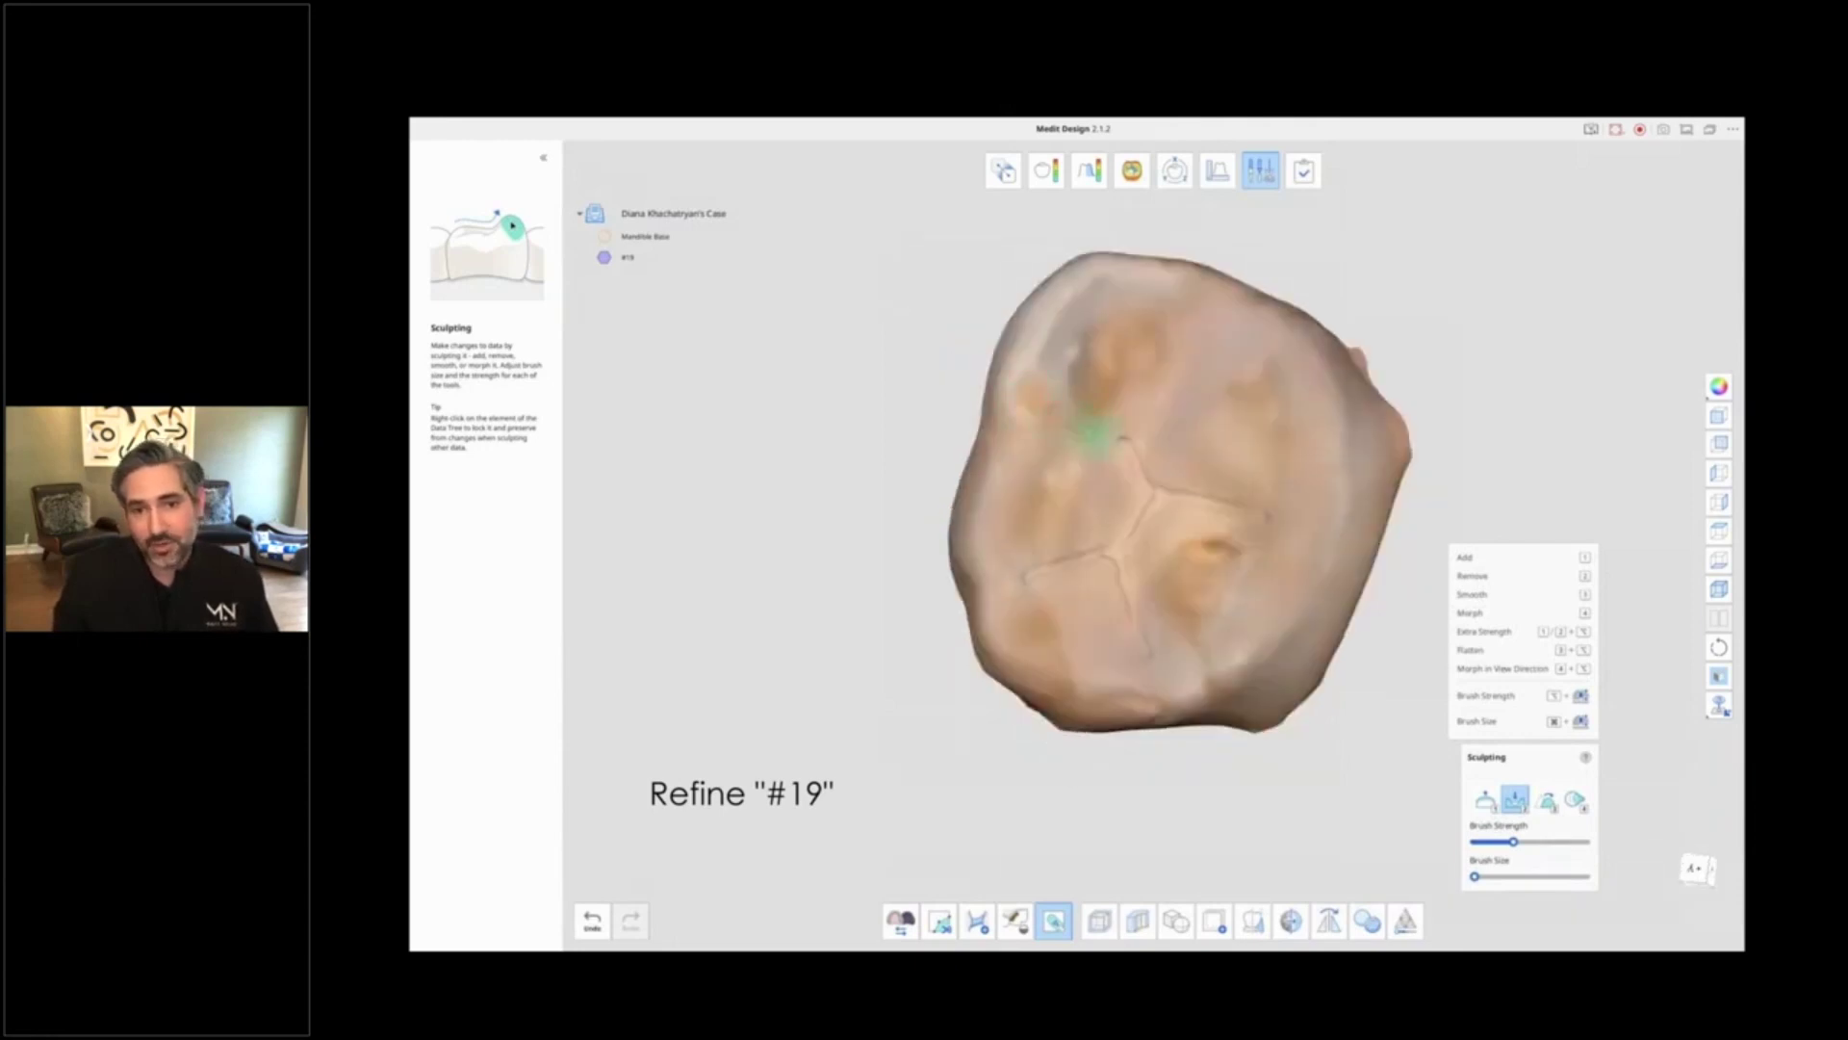
mouse_move(1093, 433)
mouse_down()
mouse_move(1134, 435)
mouse_move(1176, 384)
mouse_move(1193, 507)
mouse_up()
Step: Soften the carved grooves with the Smooth brush and check the crown's rim and top
key(3)
right_drag(1192, 508, 1160, 568)
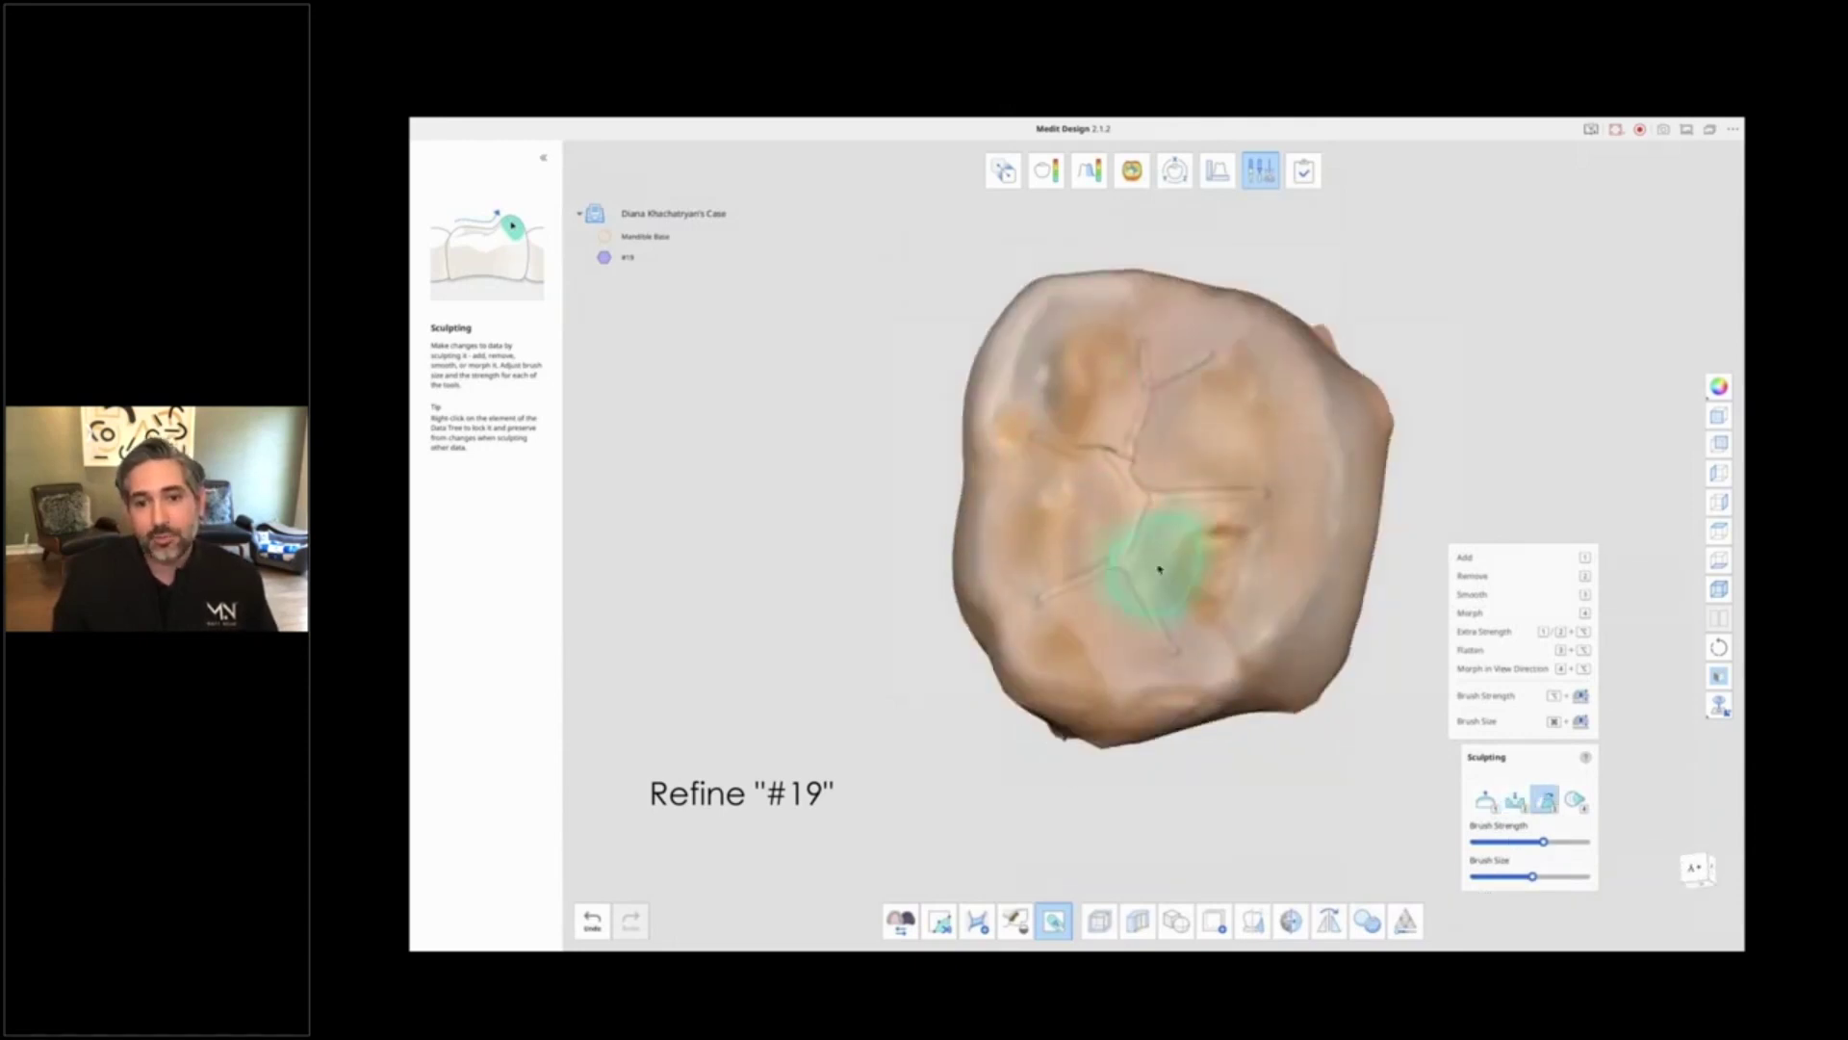
ctrl+scroll(1160, 581, down, 4)
ctrl+scroll(1172, 646, up, 1)
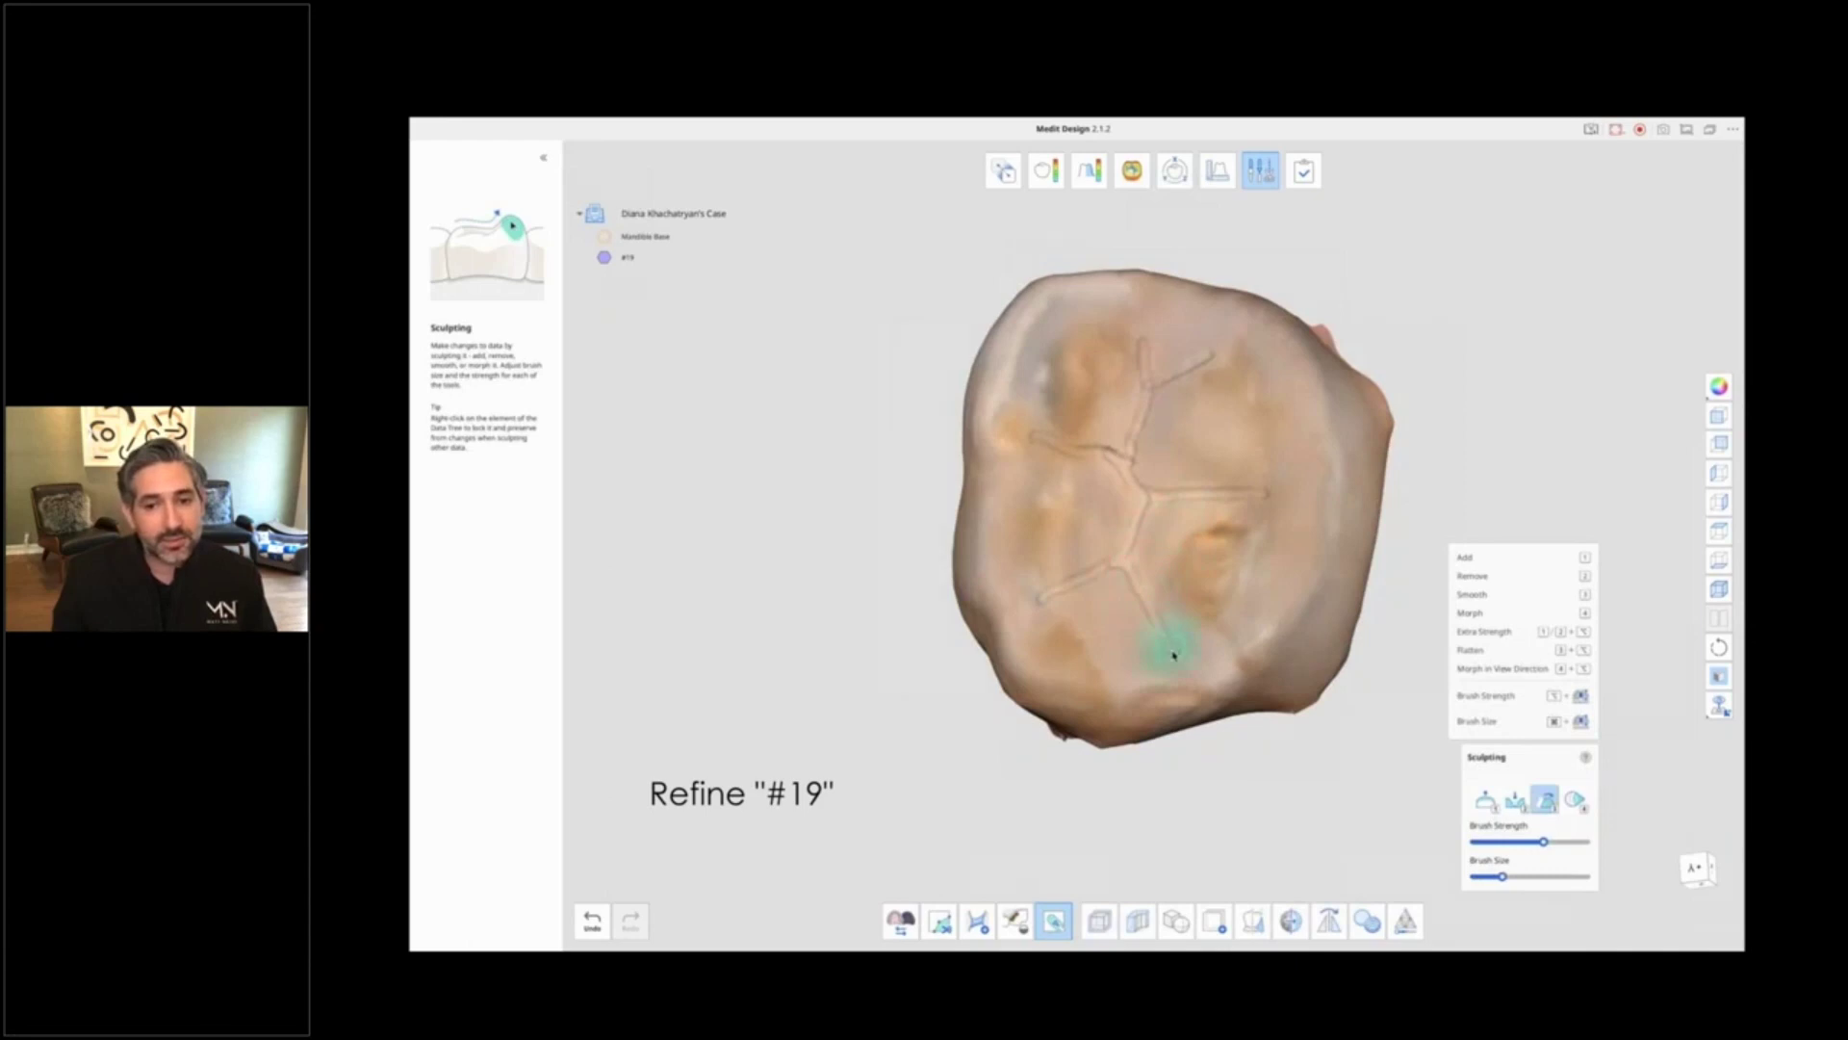
shift+scroll(1172, 655, down, 6)
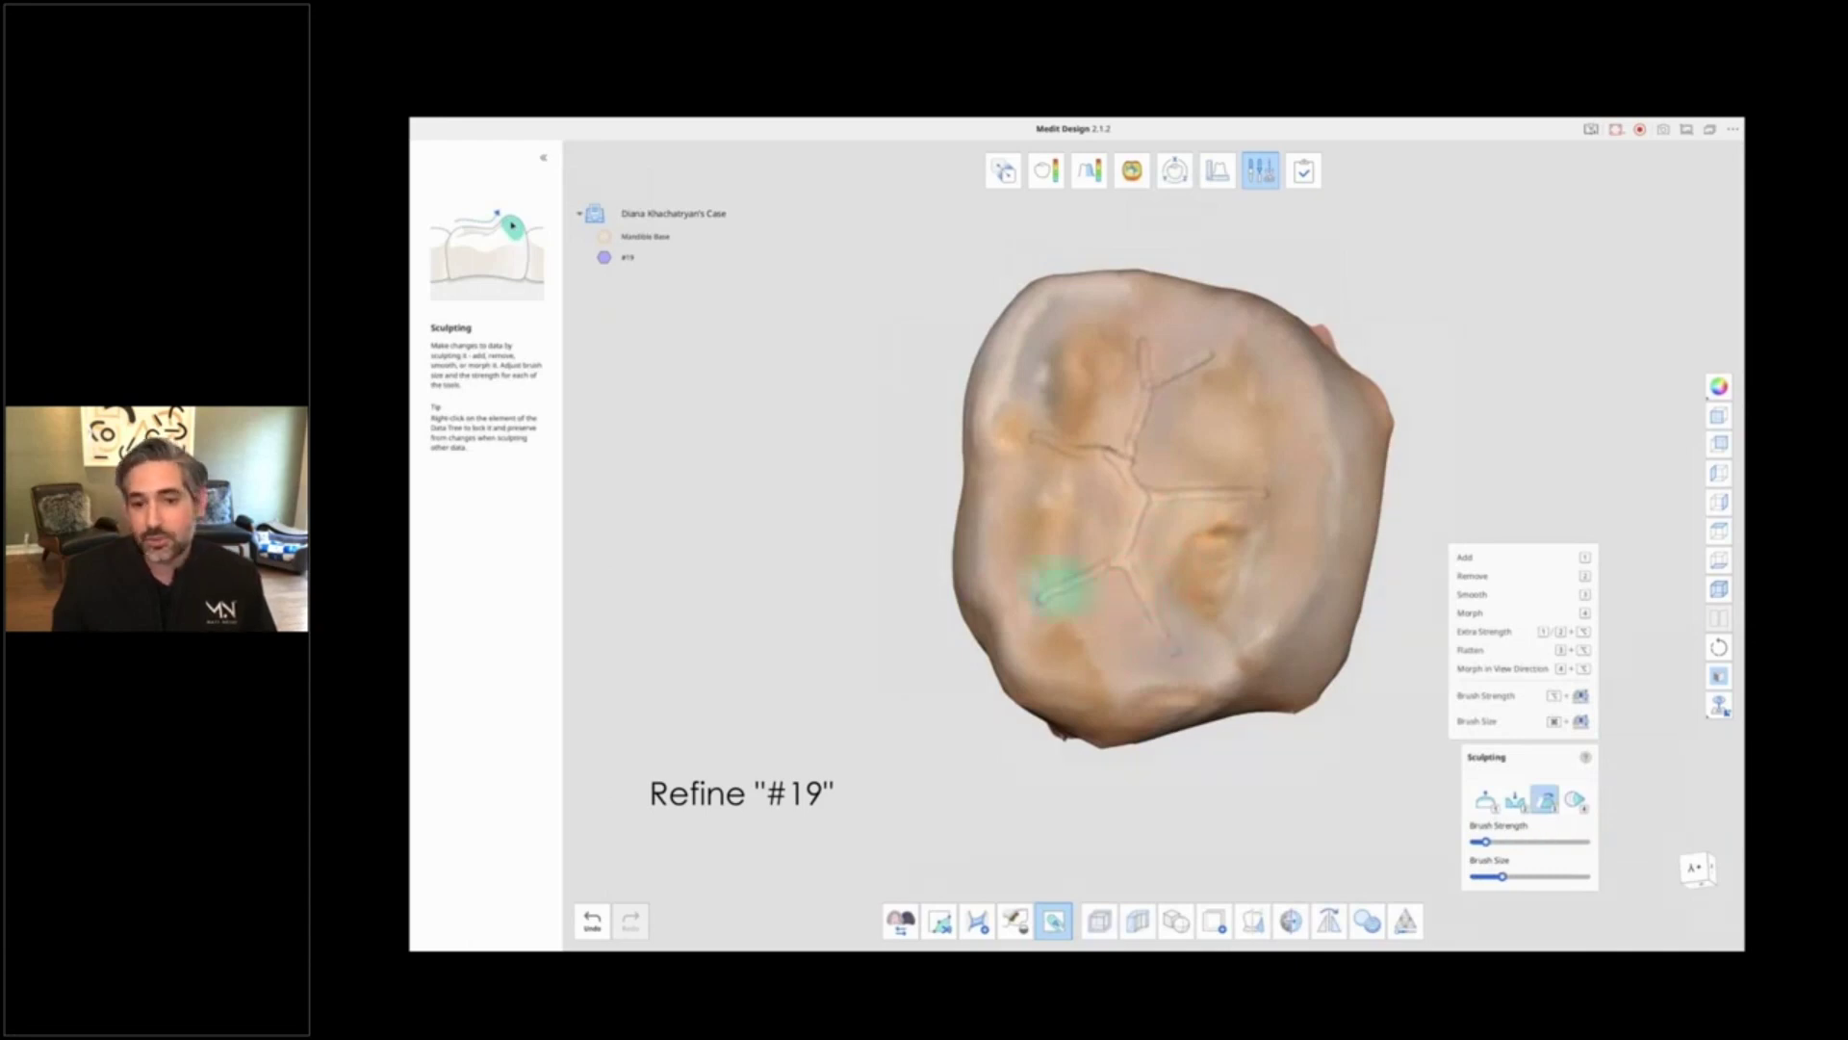
shift+scroll(1223, 530, up, 2)
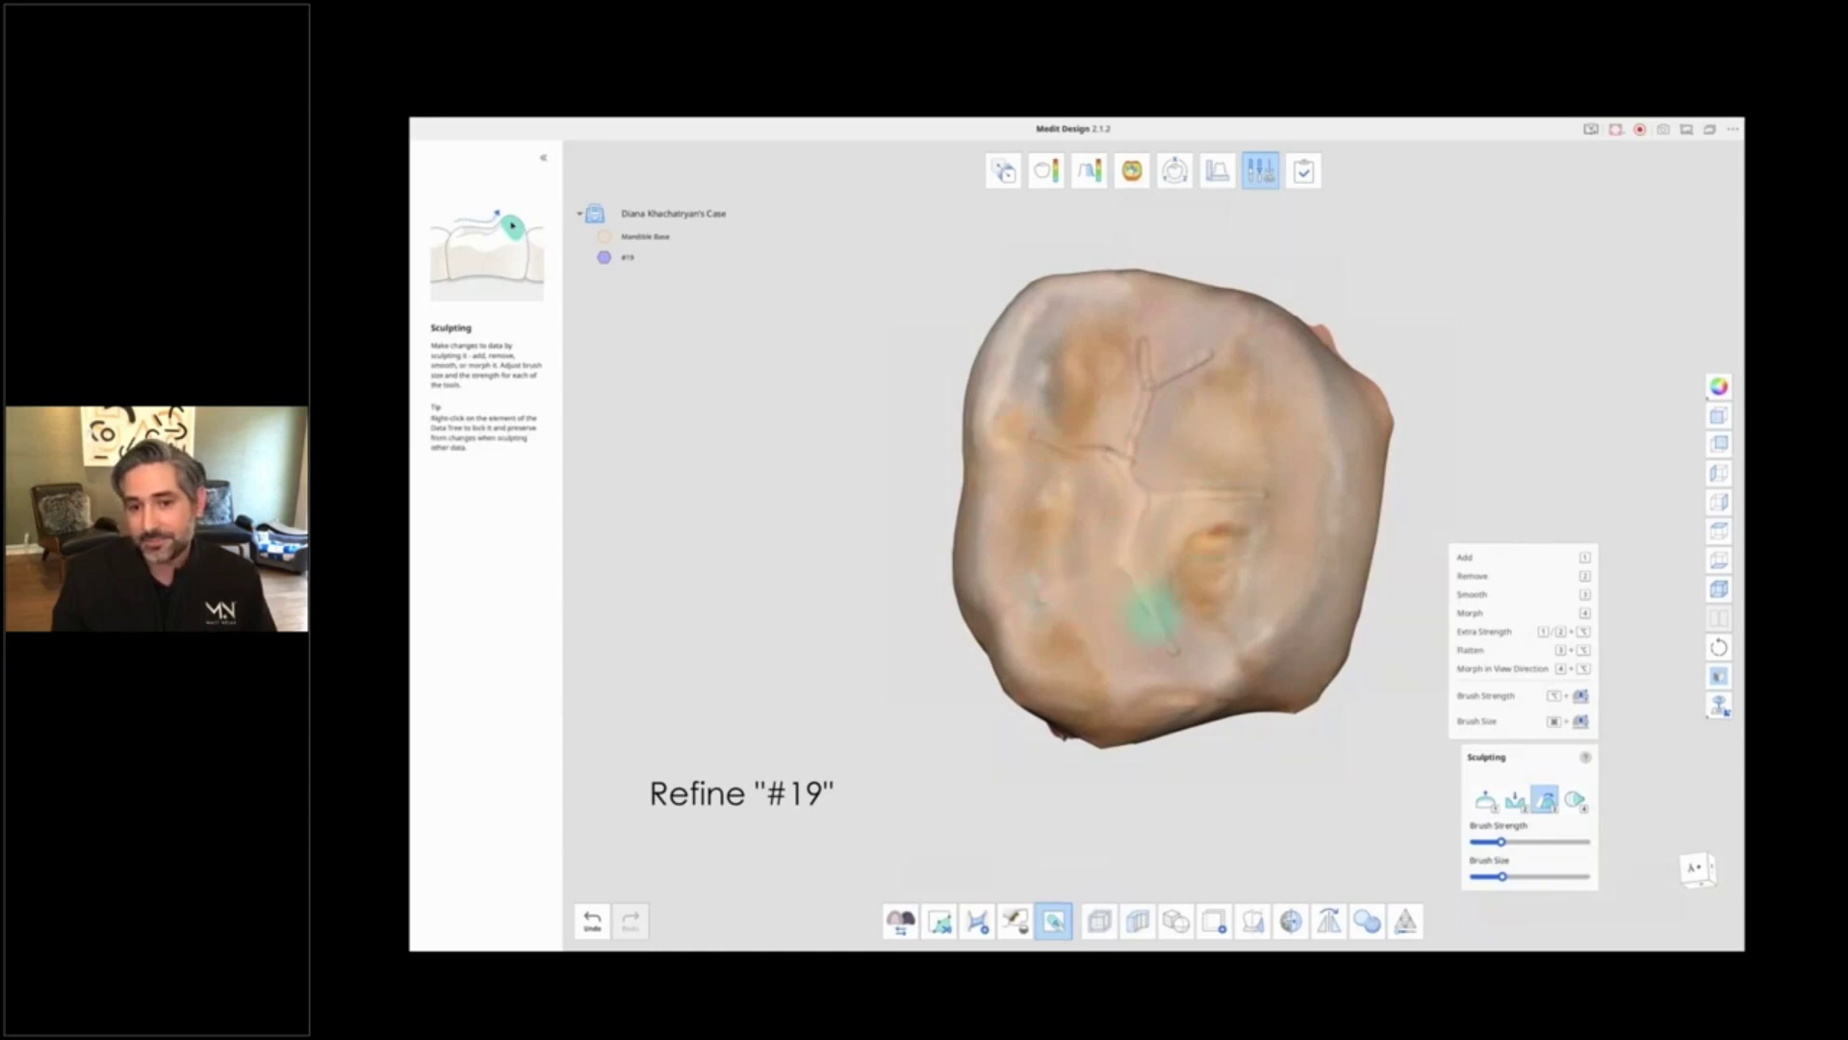
right_drag(1114, 804, 1117, 434)
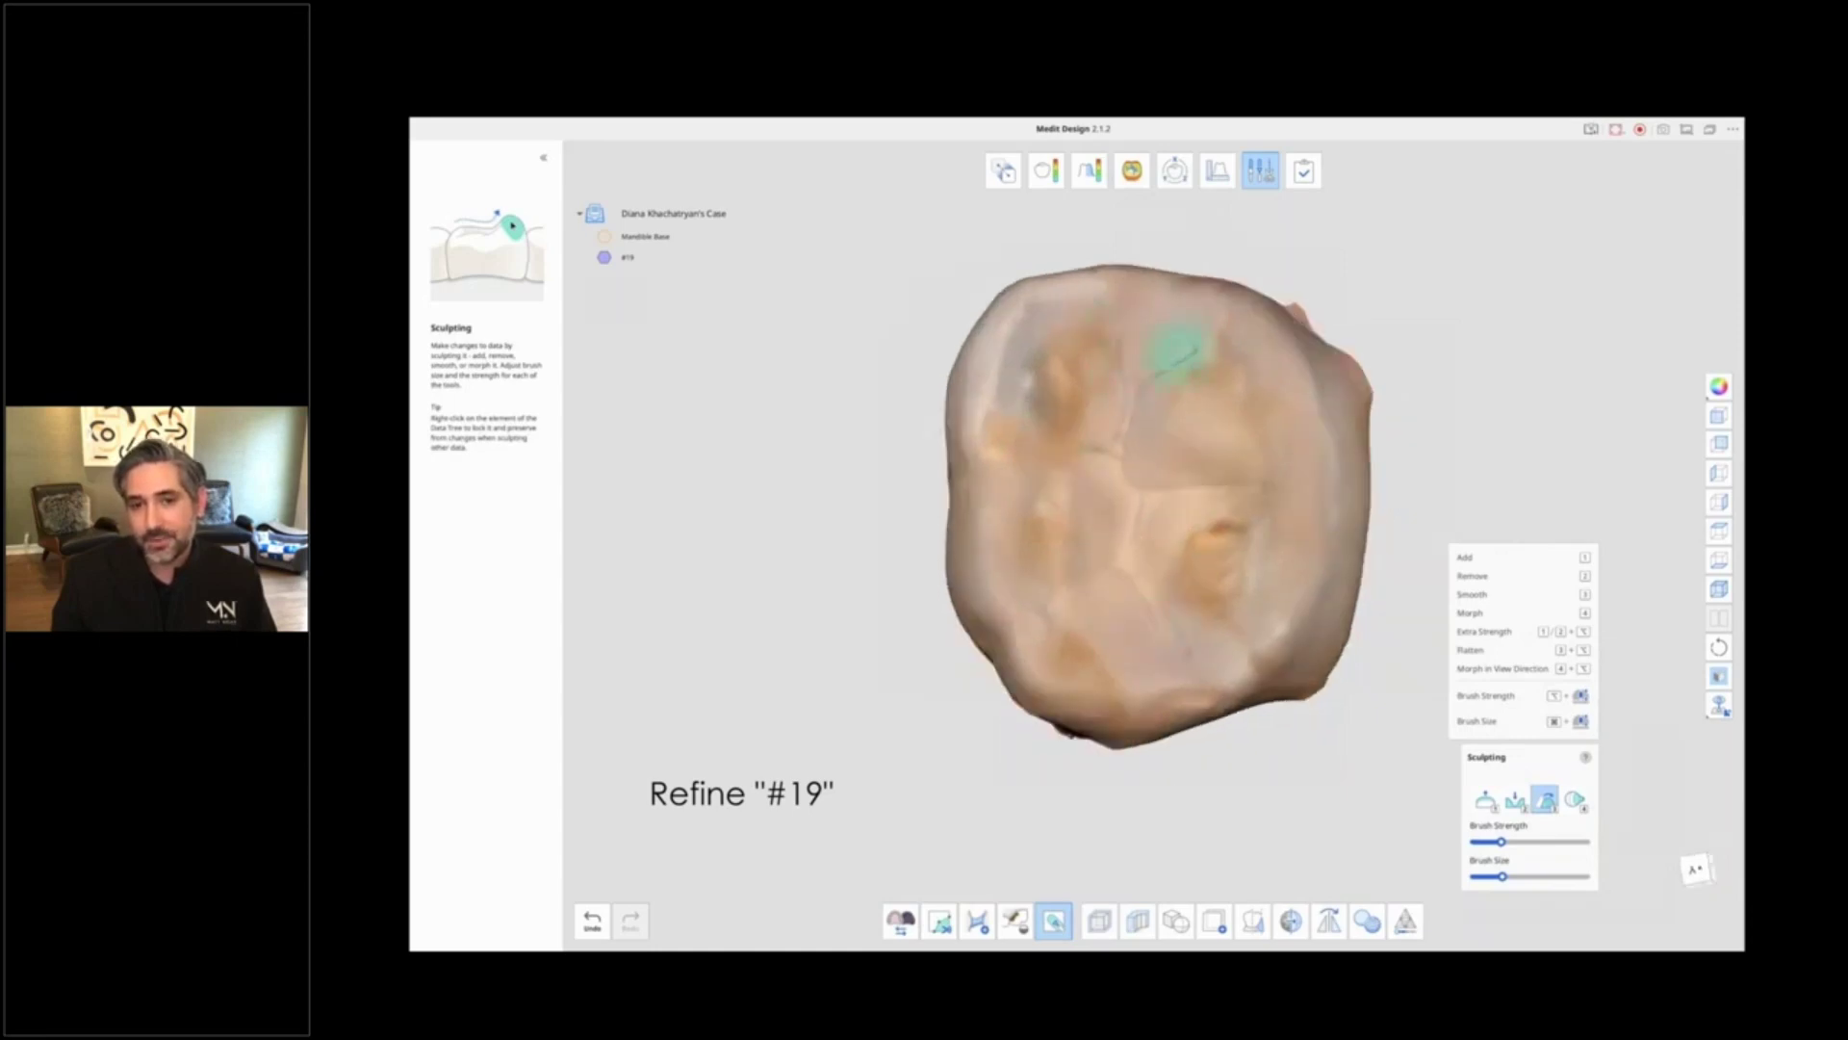
right_drag(1106, 848, 1353, 714)
right_drag(1040, 702, 1191, 782)
right_drag(842, 577, 844, 772)
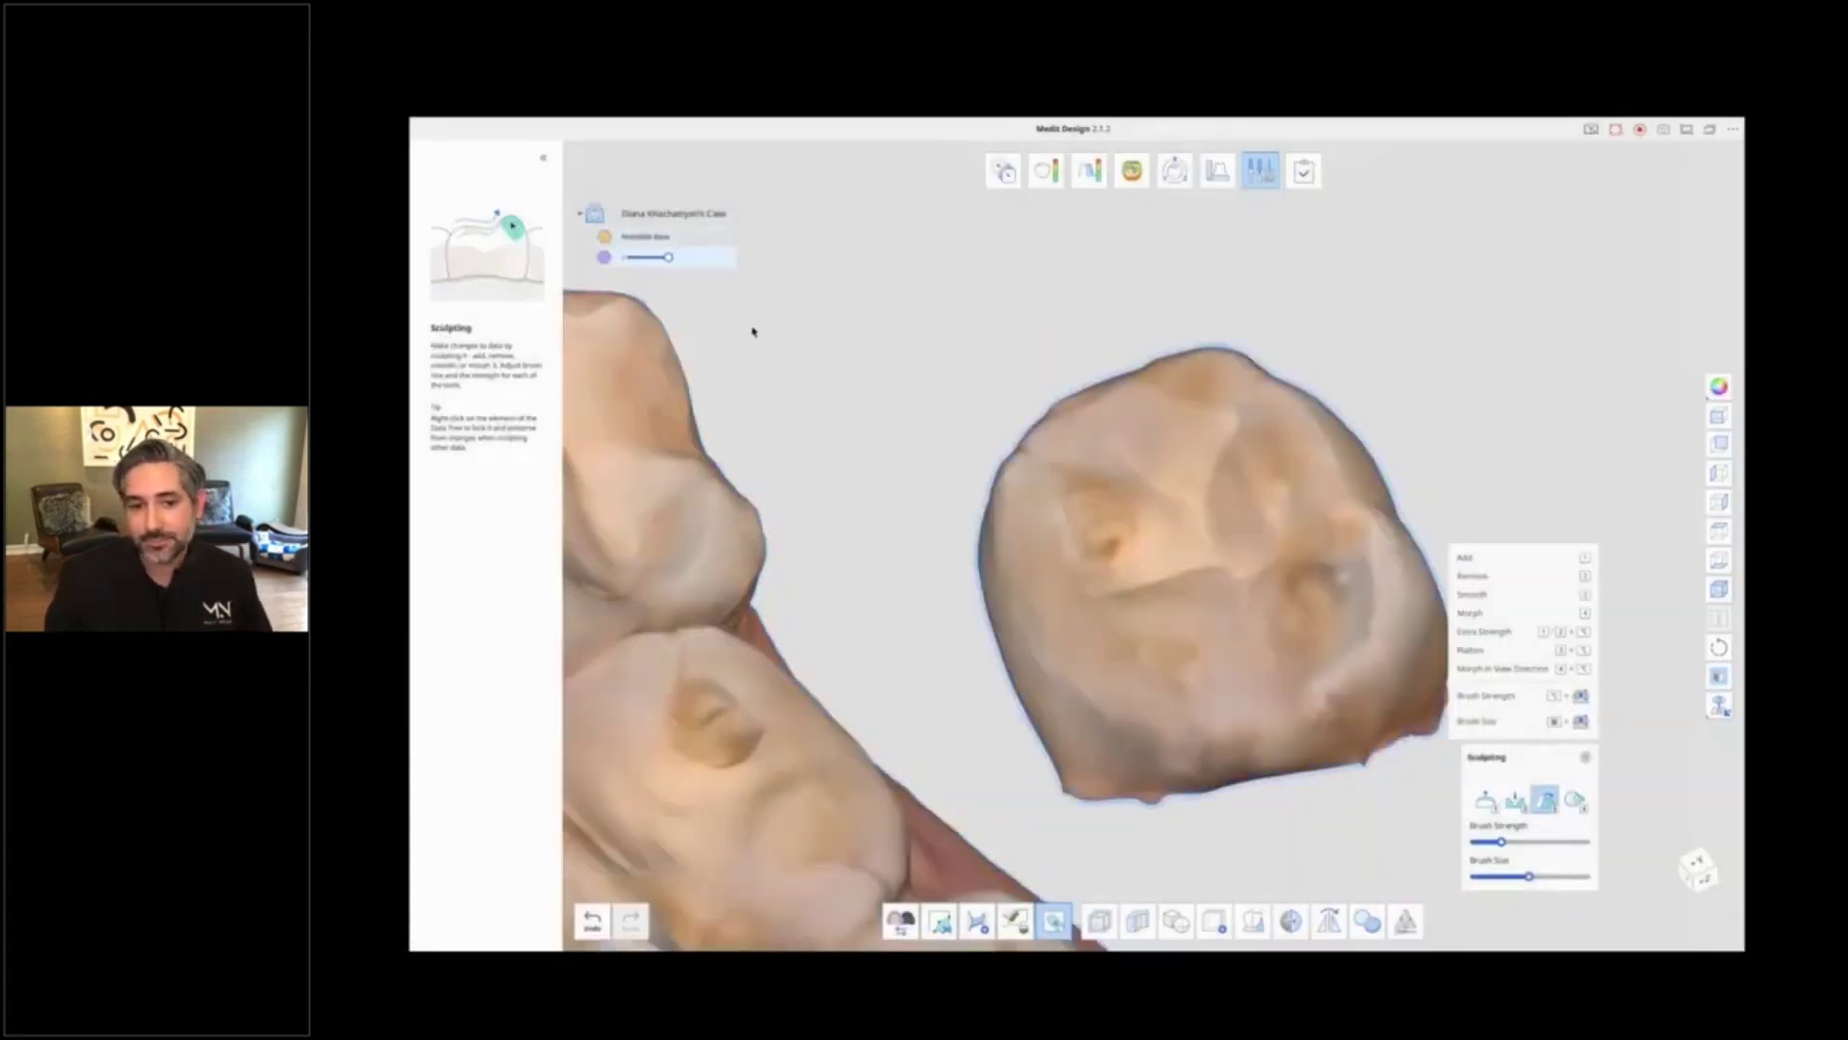
scroll(848, 387, down, 3)
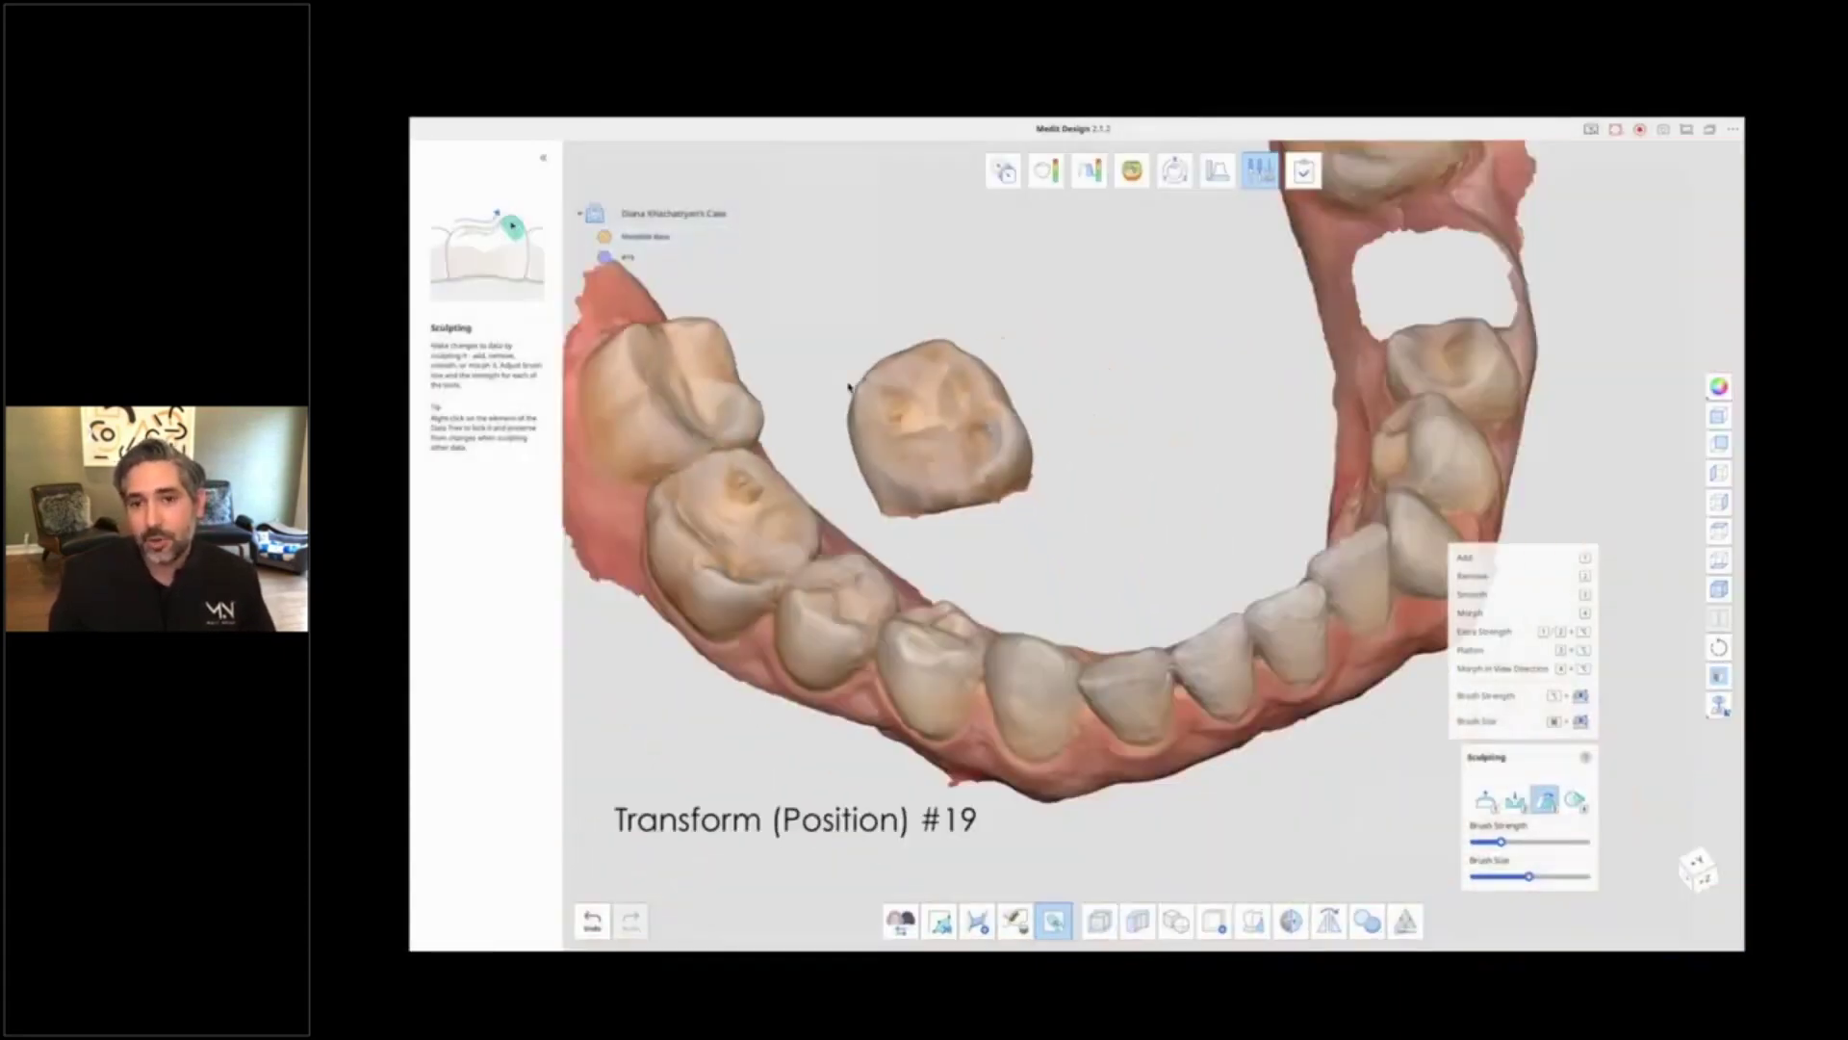
click(1175, 170)
Step: Move the #19 crown with the 3D Manipulator and lower it into the arch gap
click(950, 404)
click(1273, 742)
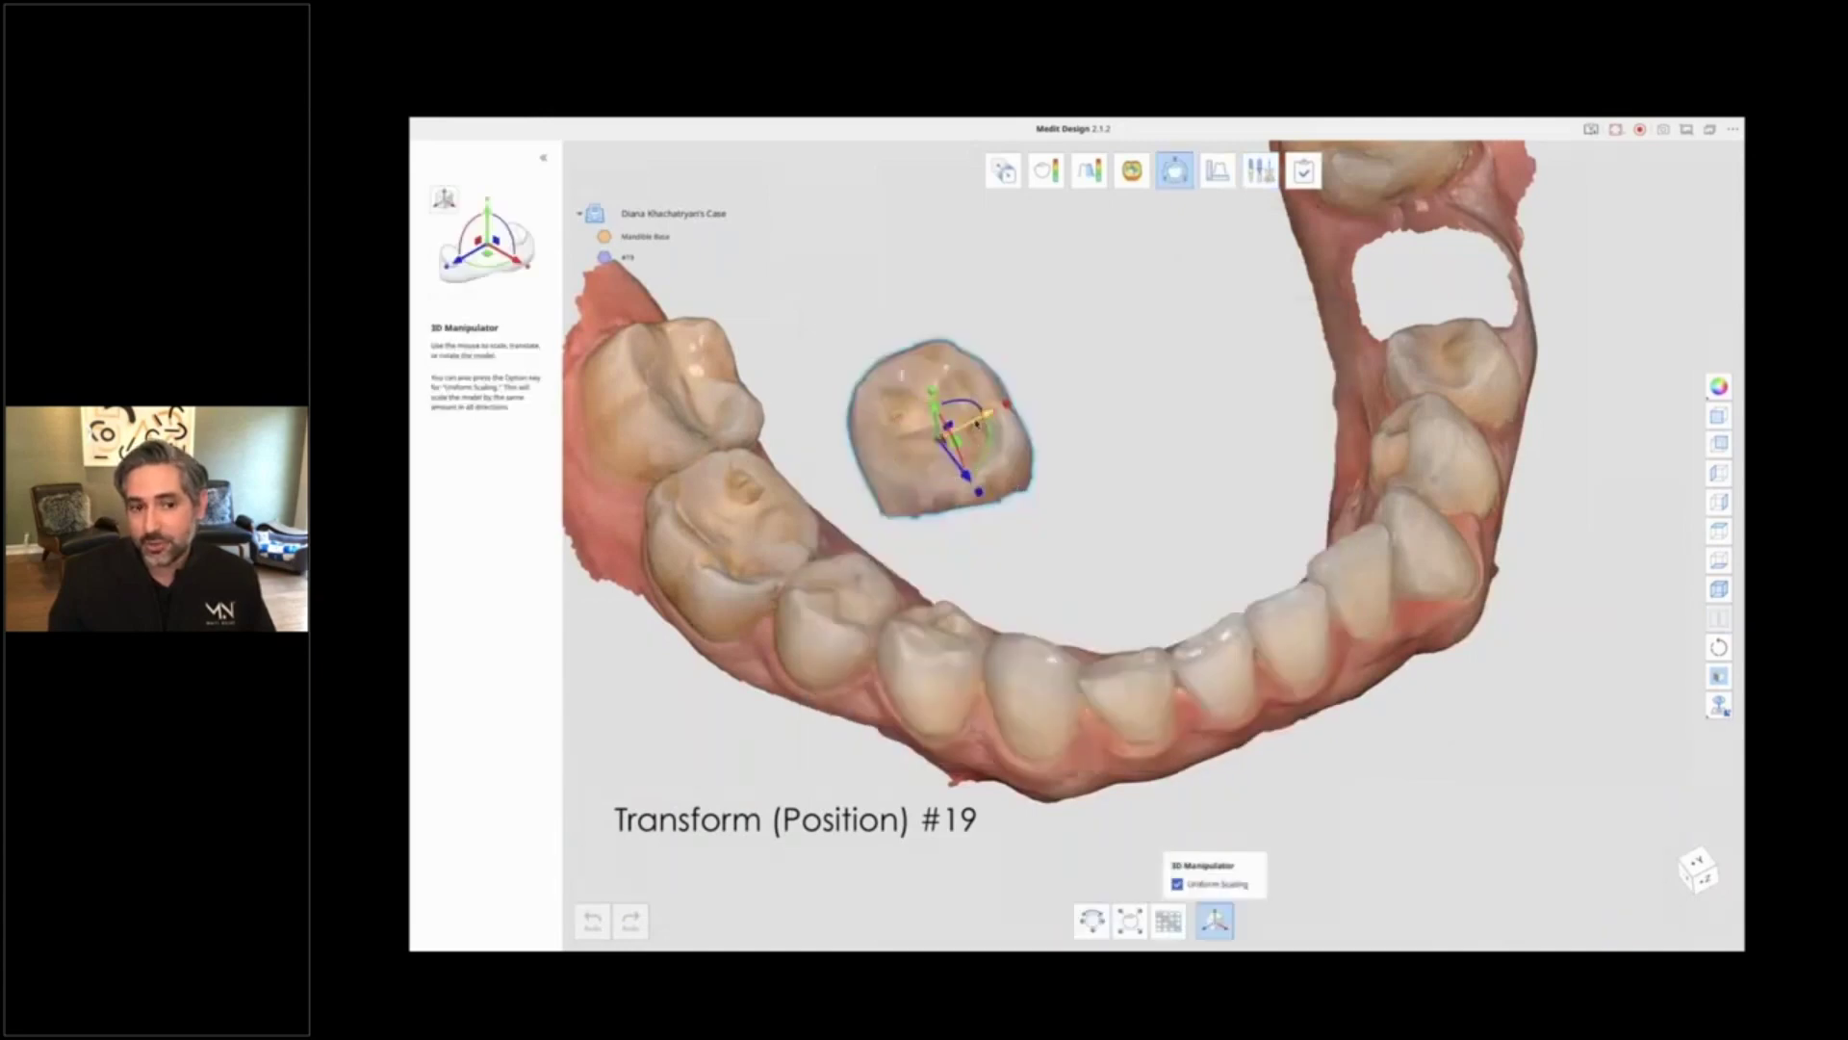
drag(953, 452, 1300, 303)
scroll(1386, 364, up, 5)
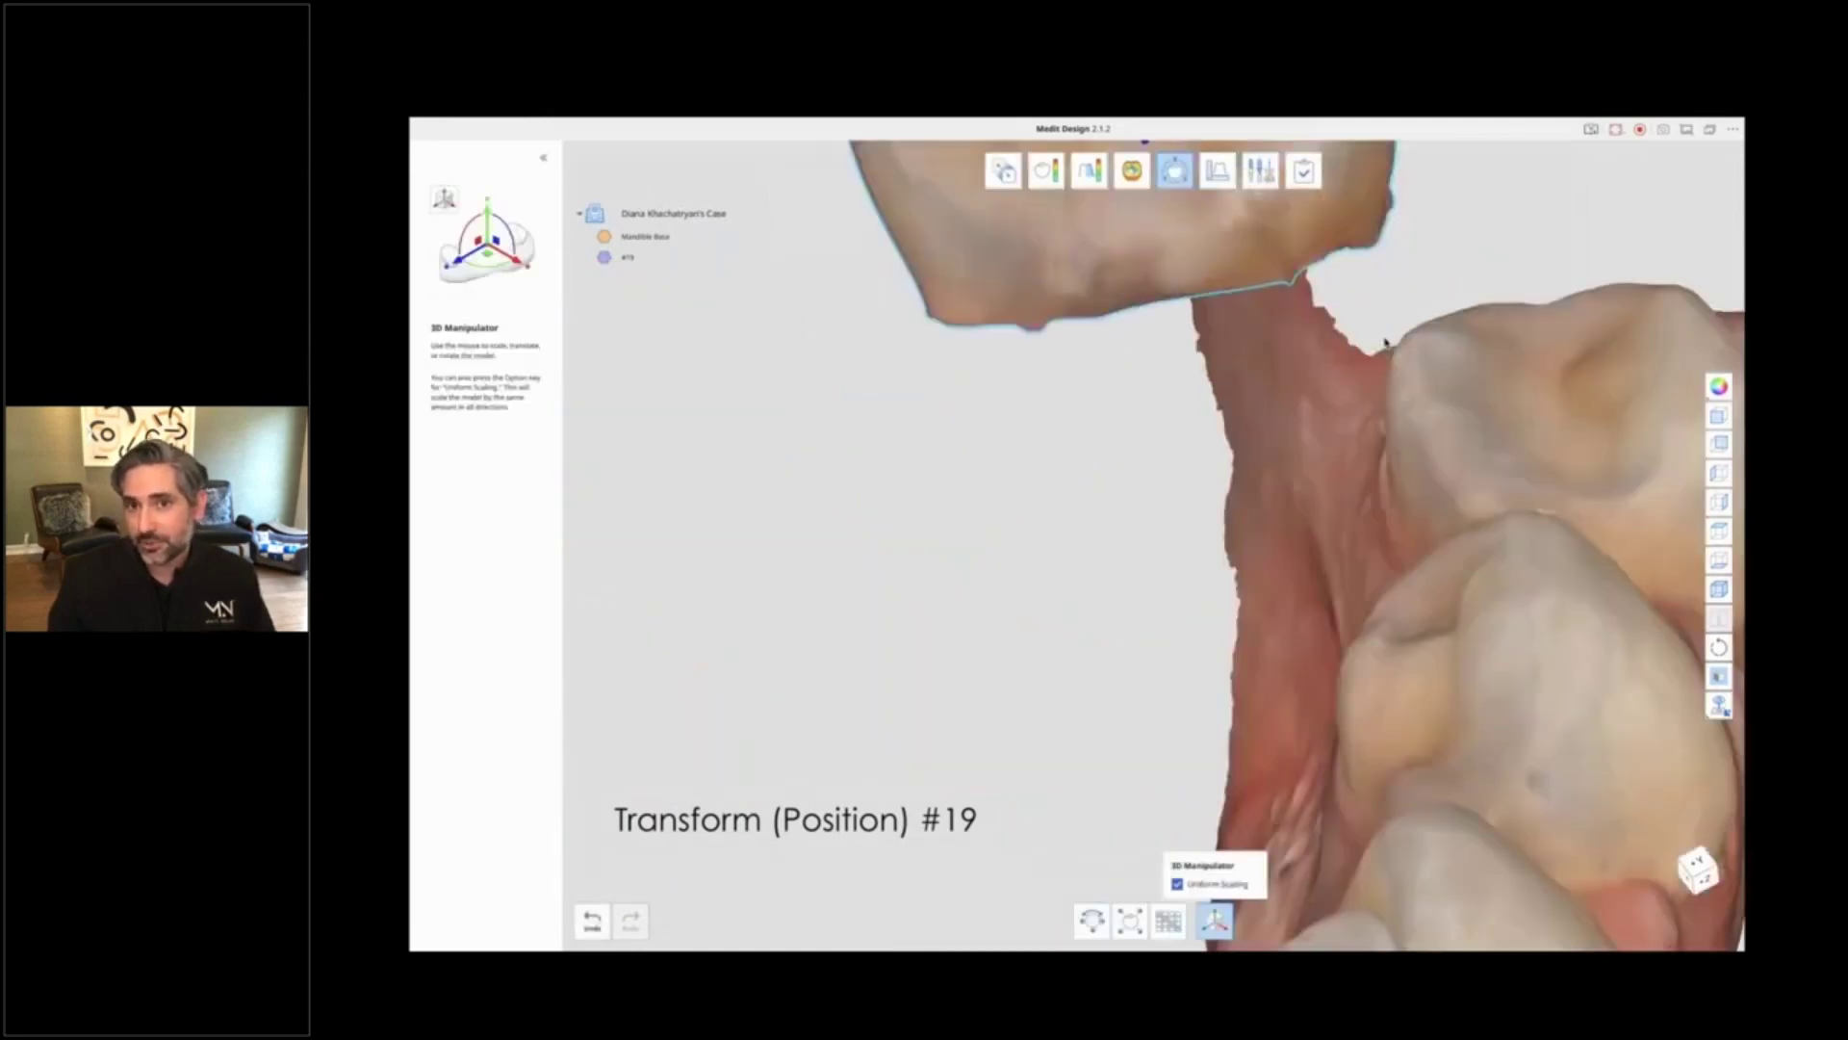
scroll(1387, 364, down, 5)
right_drag(1386, 364, 1583, 635)
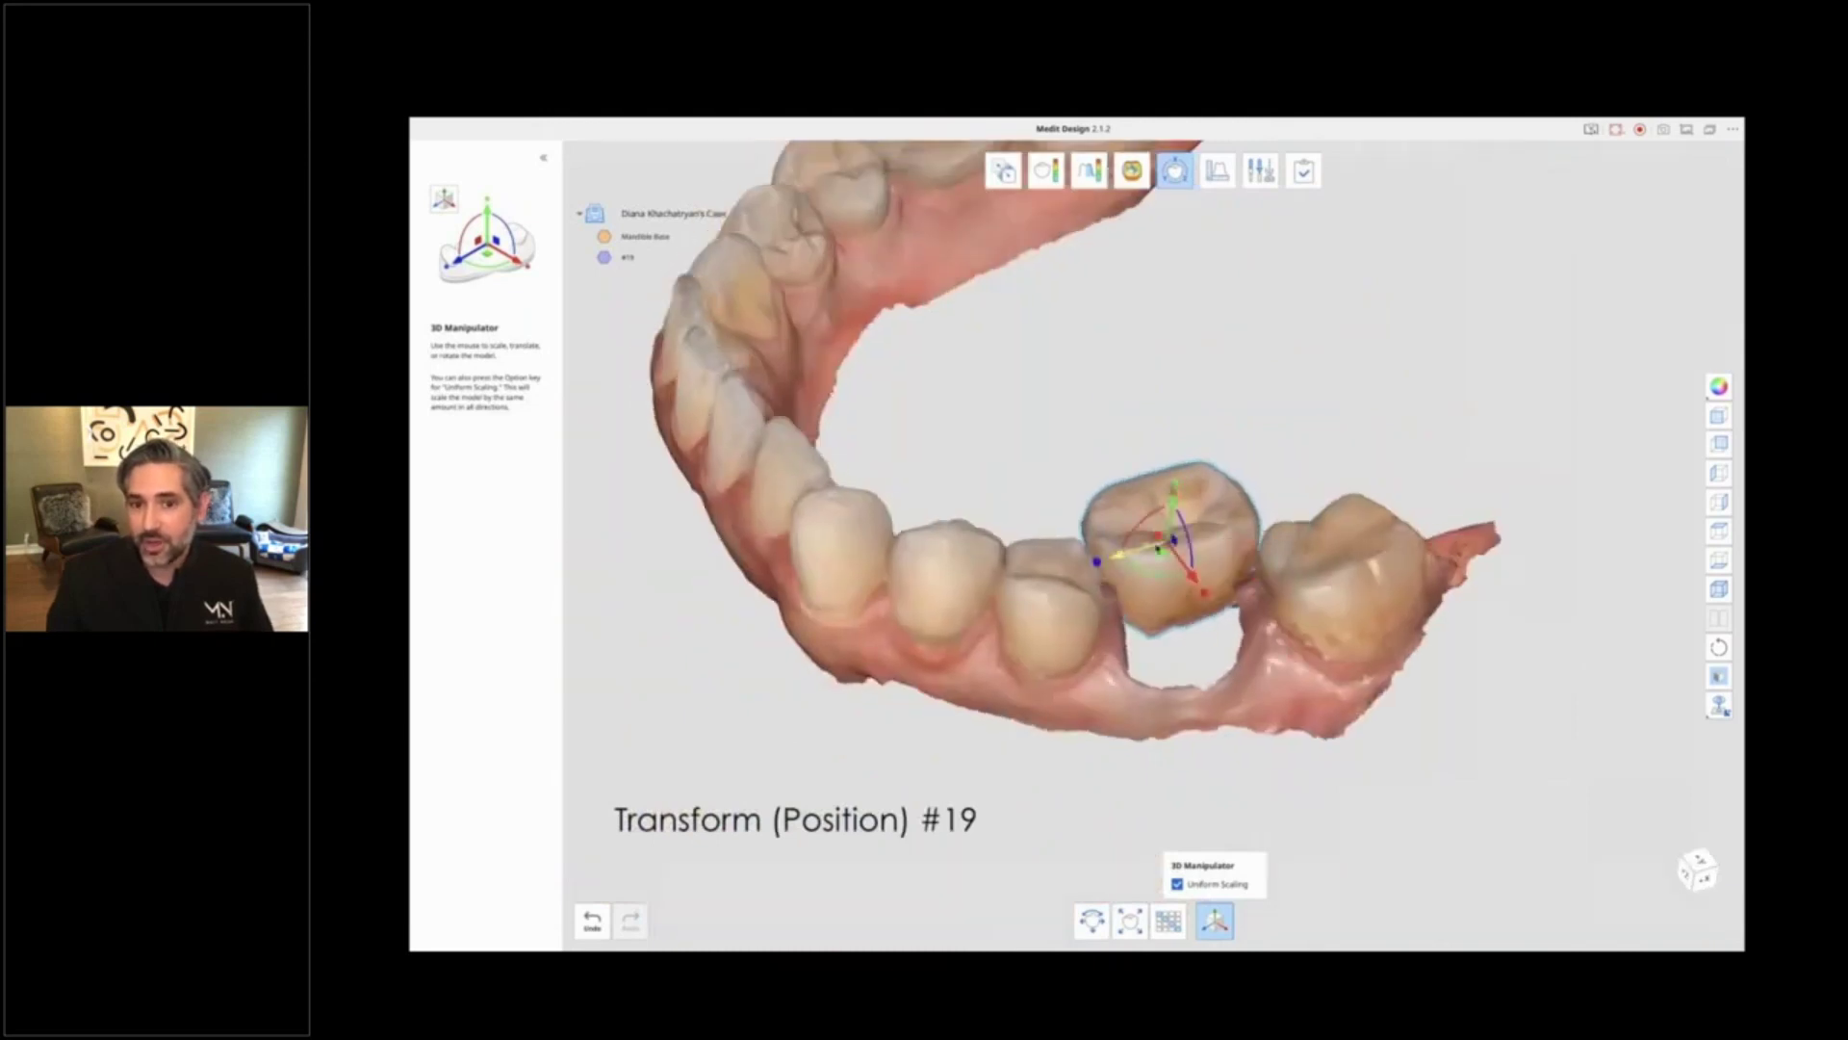
drag(1171, 544, 1184, 638)
Step: Orbit the arch to check #19's placement from occlusal, cheek and front views
right_drag(1182, 638, 1430, 797)
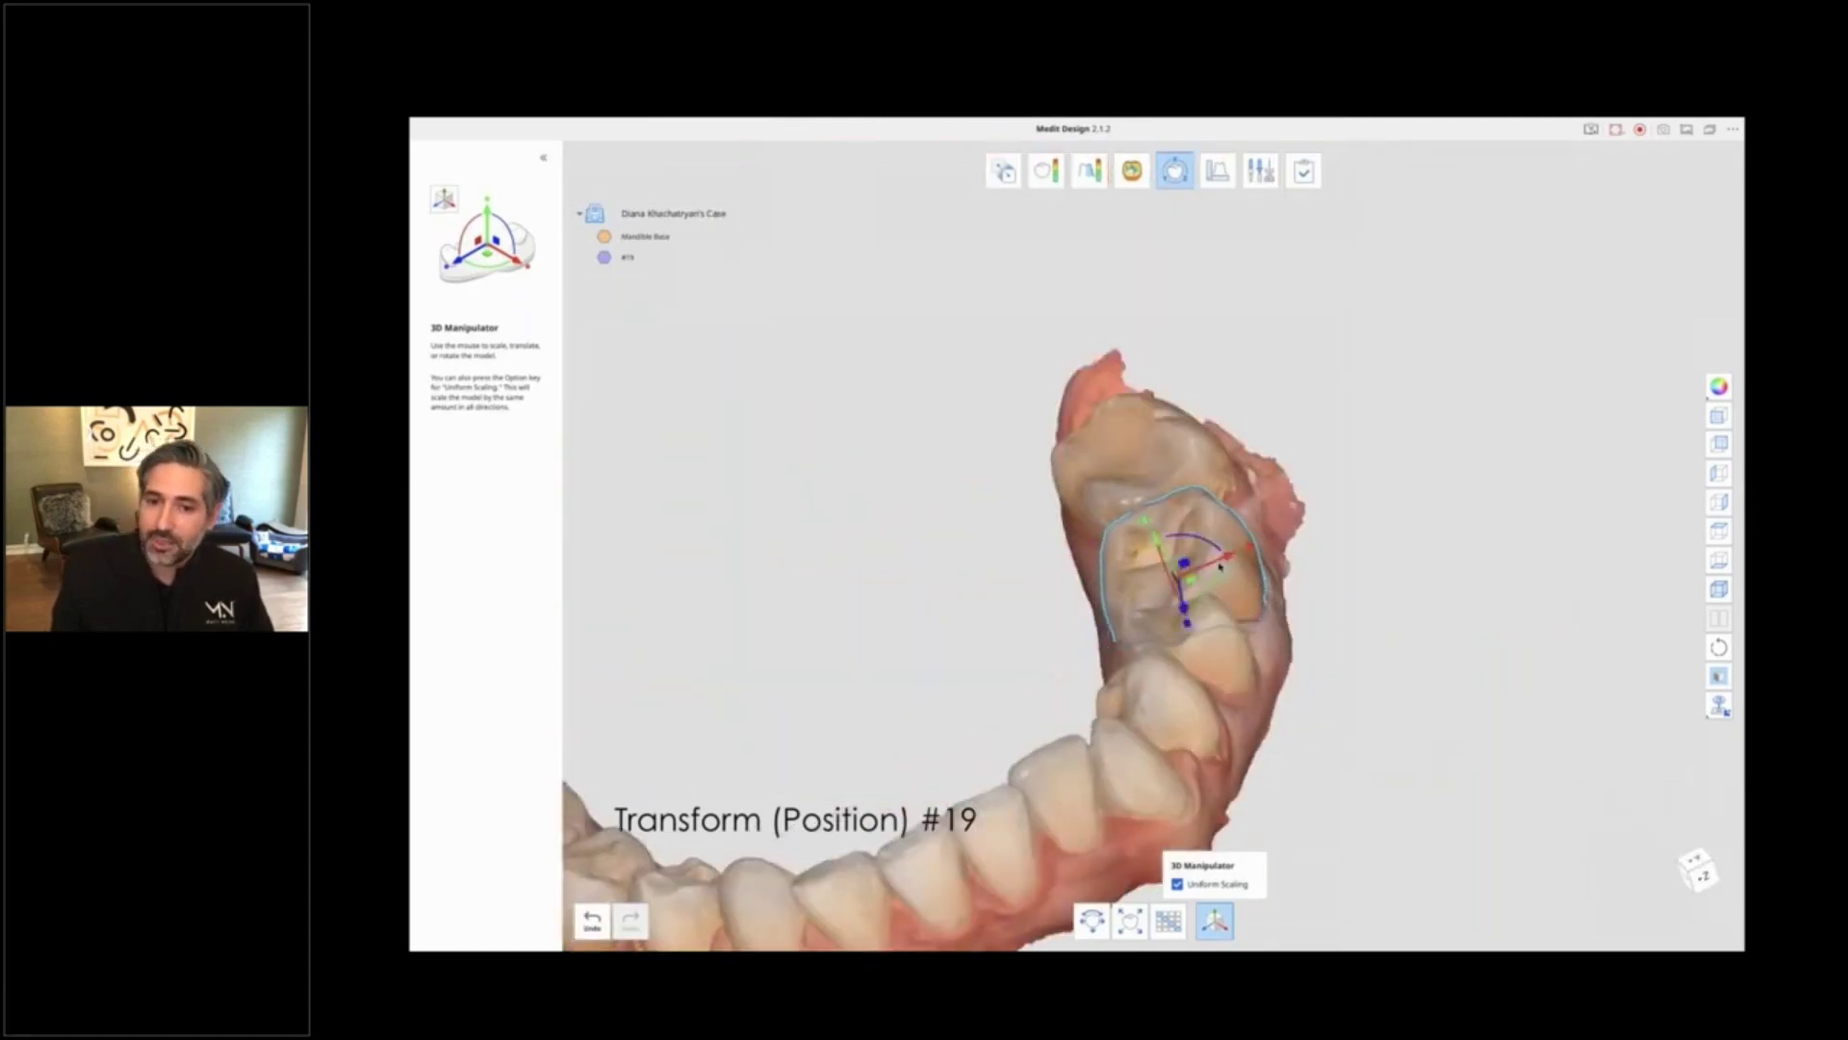
right_drag(1220, 566, 1174, 545)
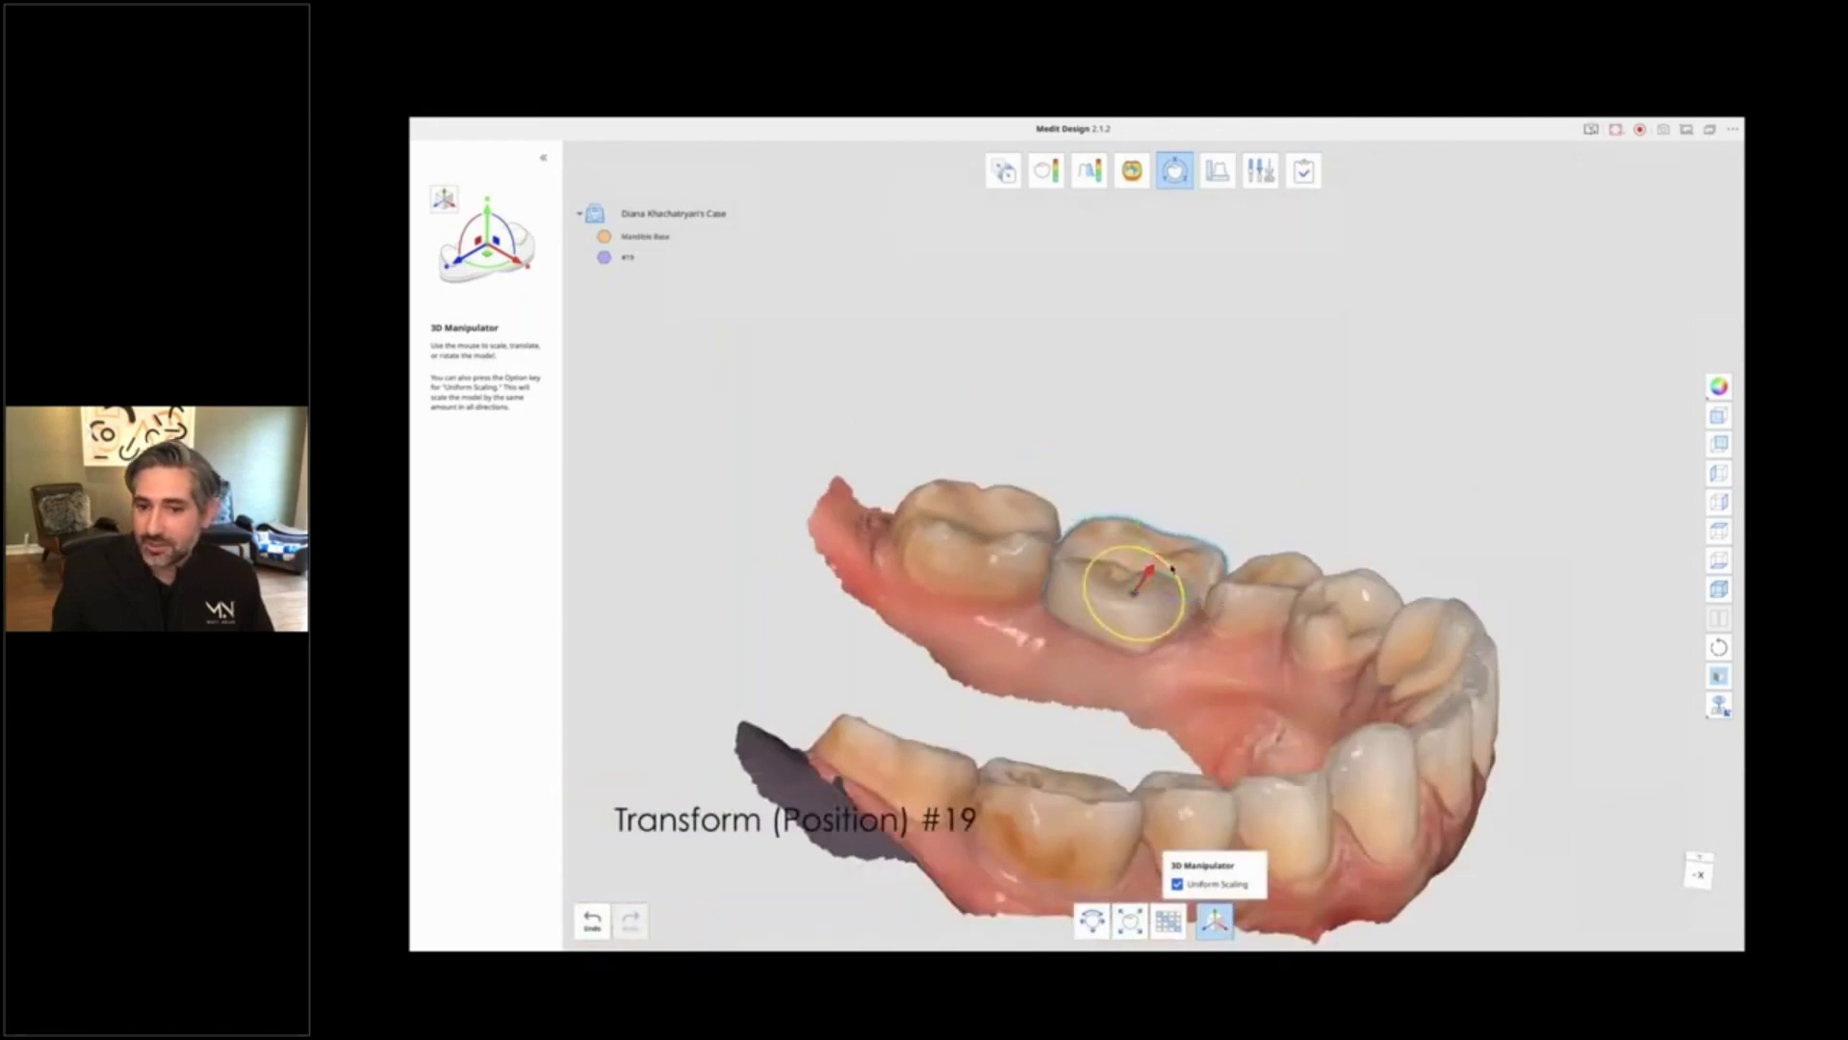
right_drag(1376, 512, 751, 764)
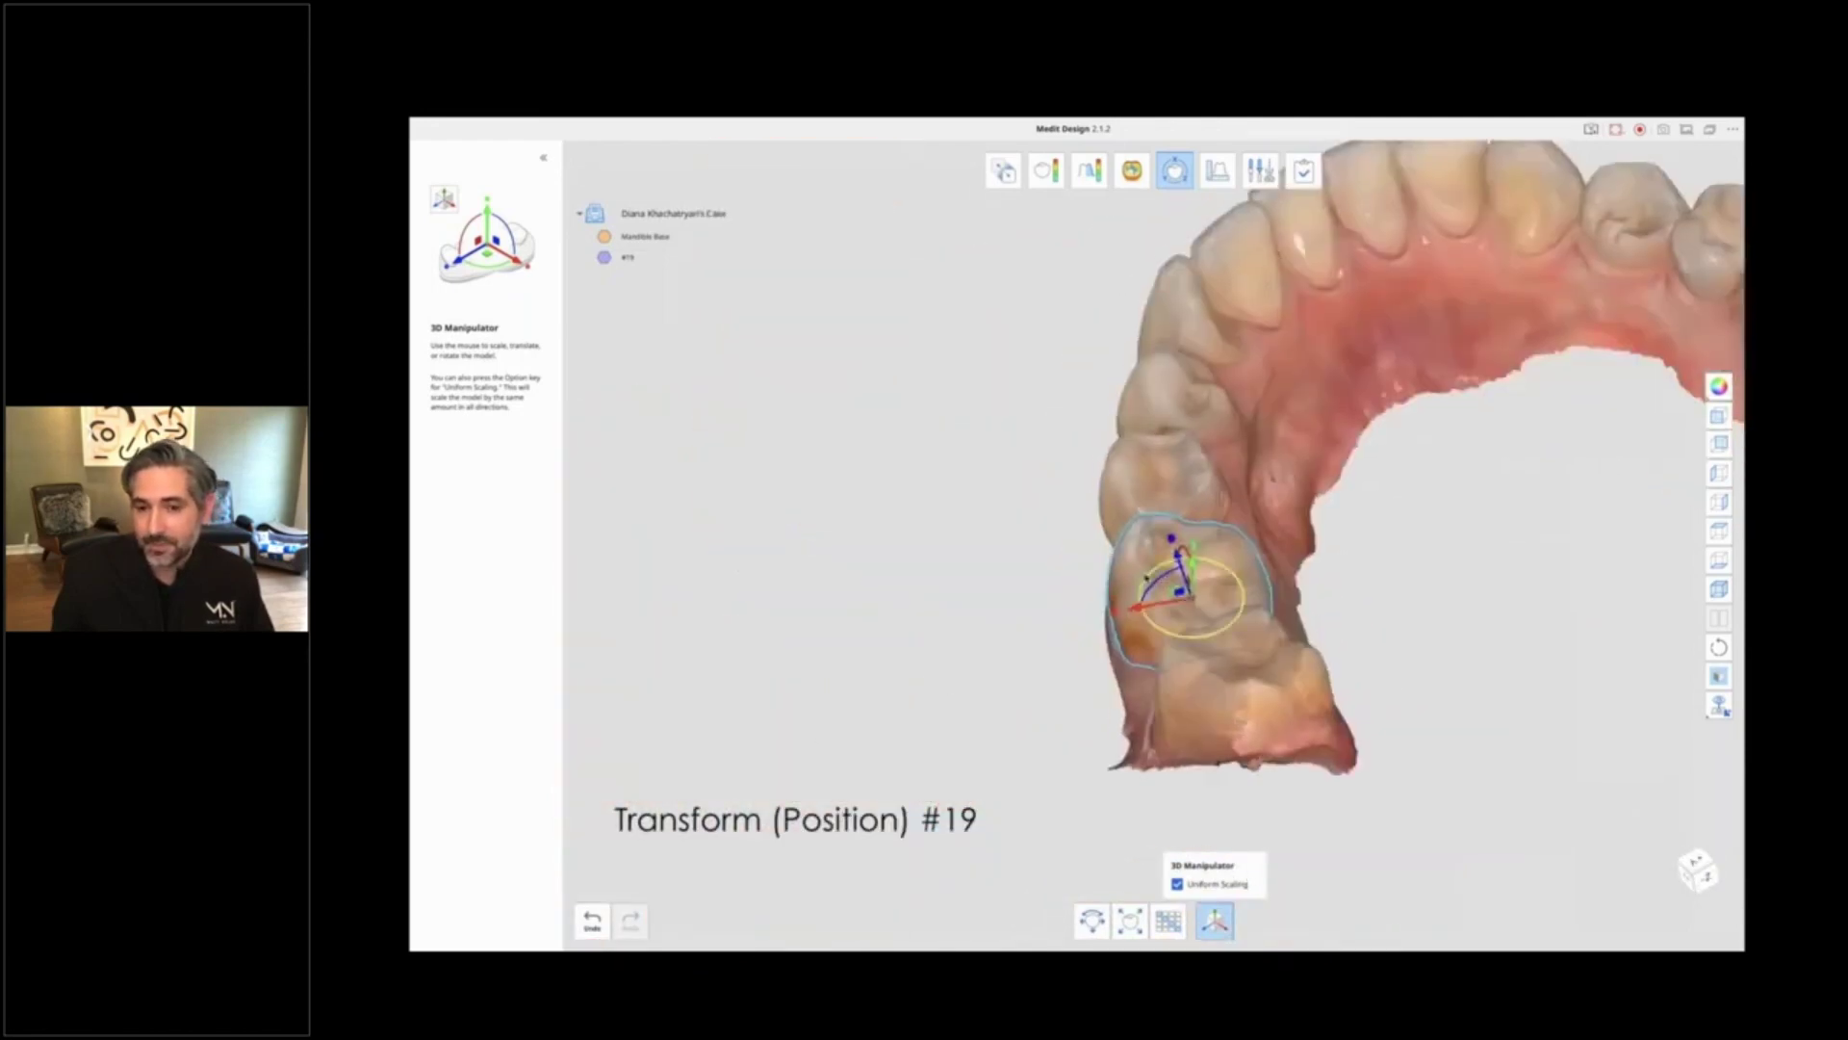
right_drag(1143, 578, 1473, 532)
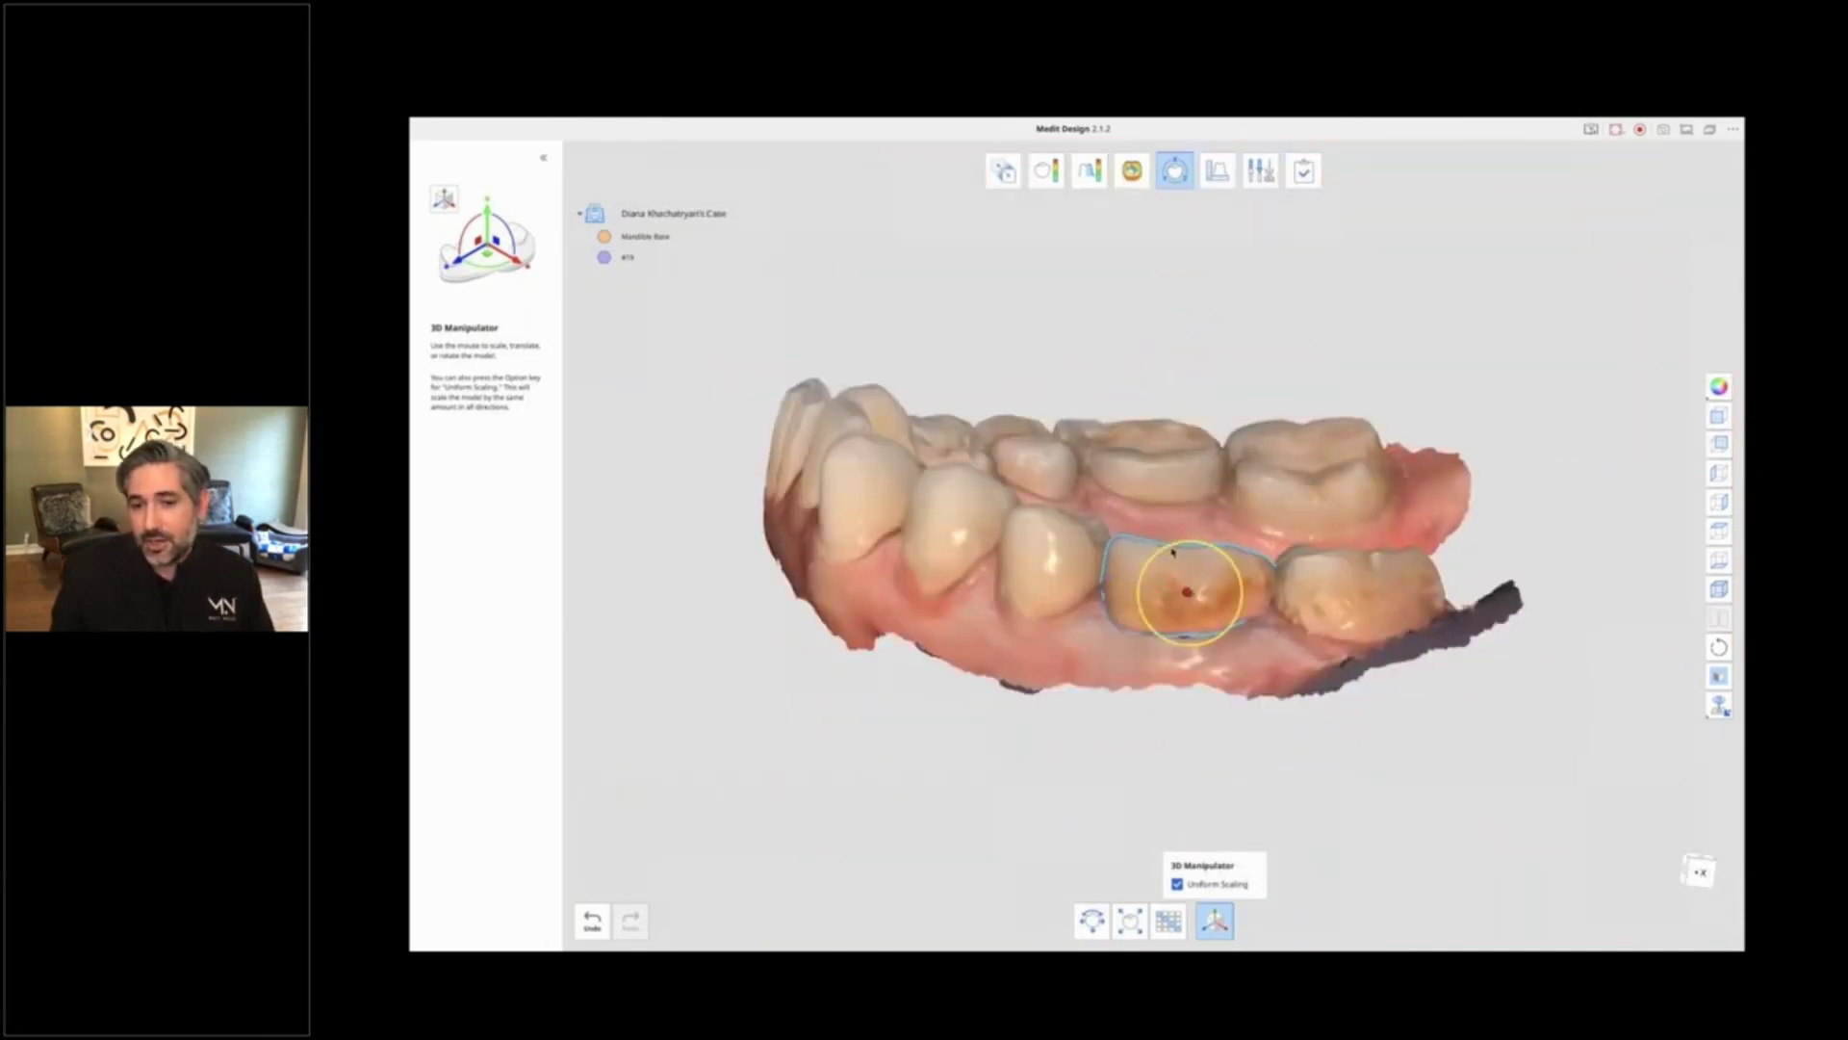
right_drag(1031, 735, 1081, 537)
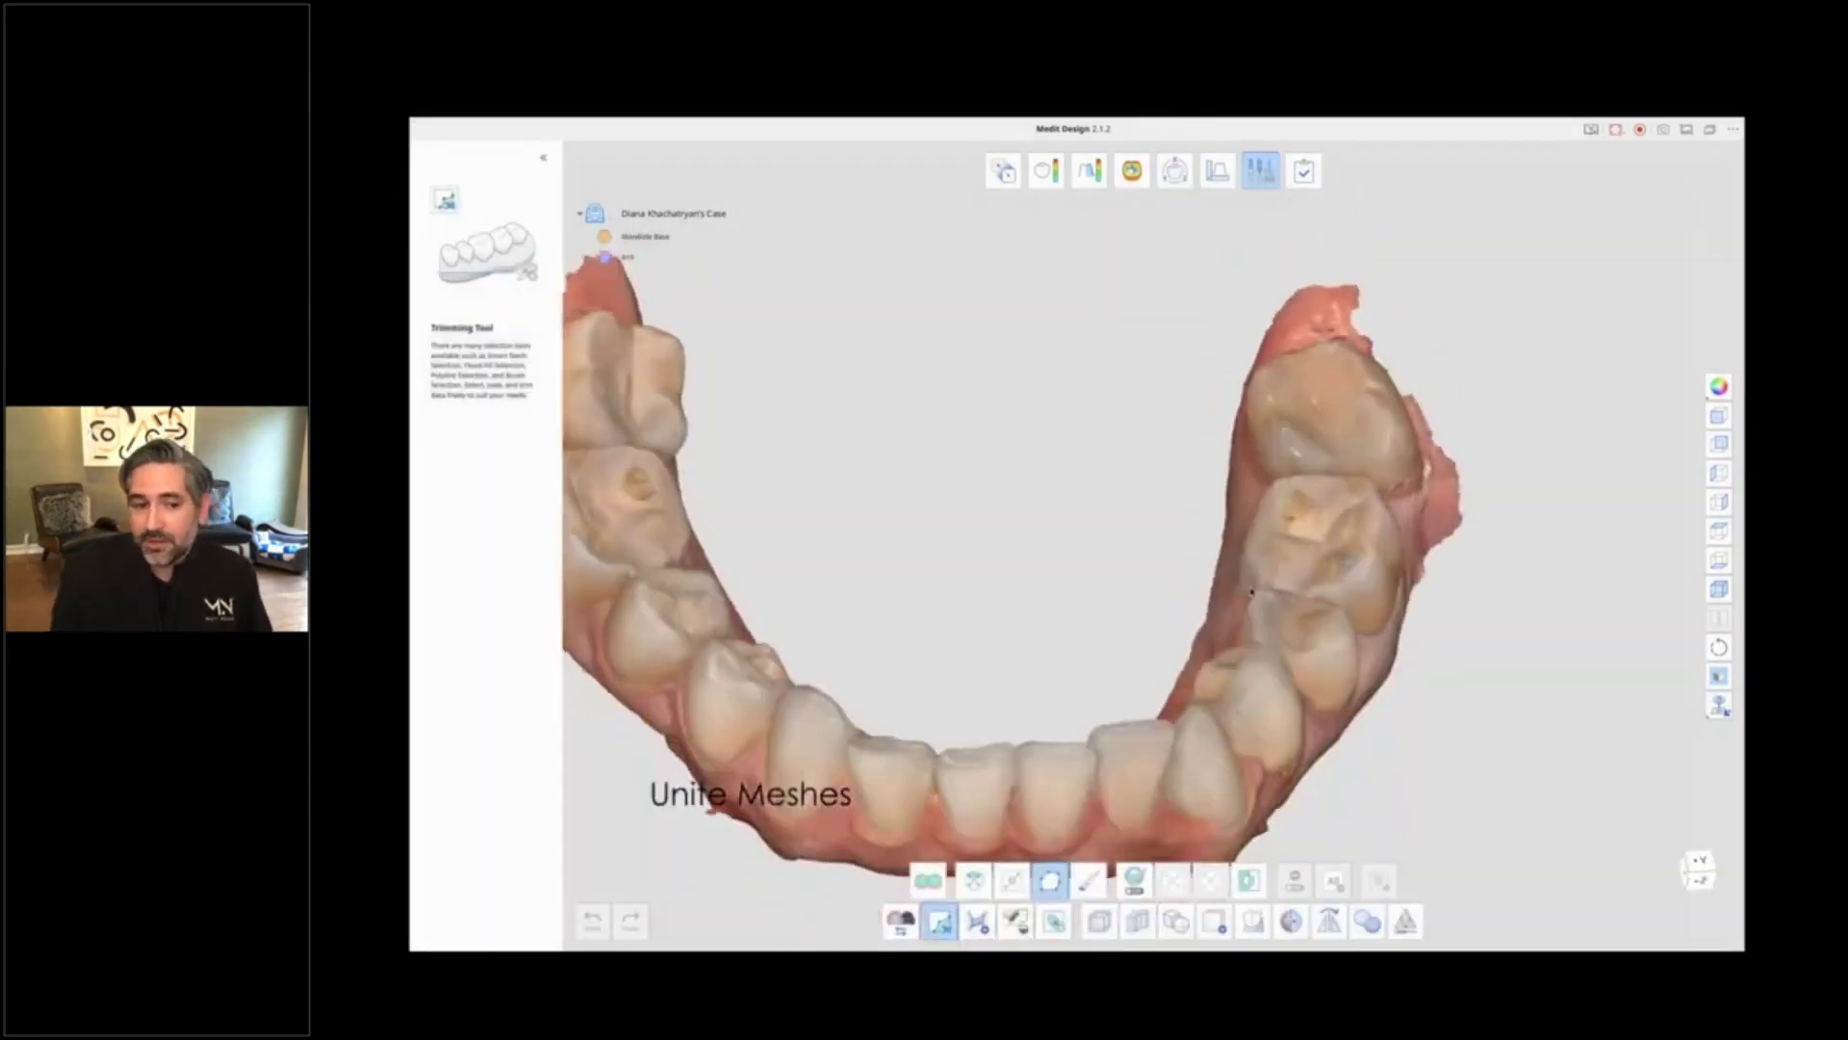
Step: Boolean-union the Mandible Base with the #19 crown and name the merged mesh 'Digital Design'
click(1175, 921)
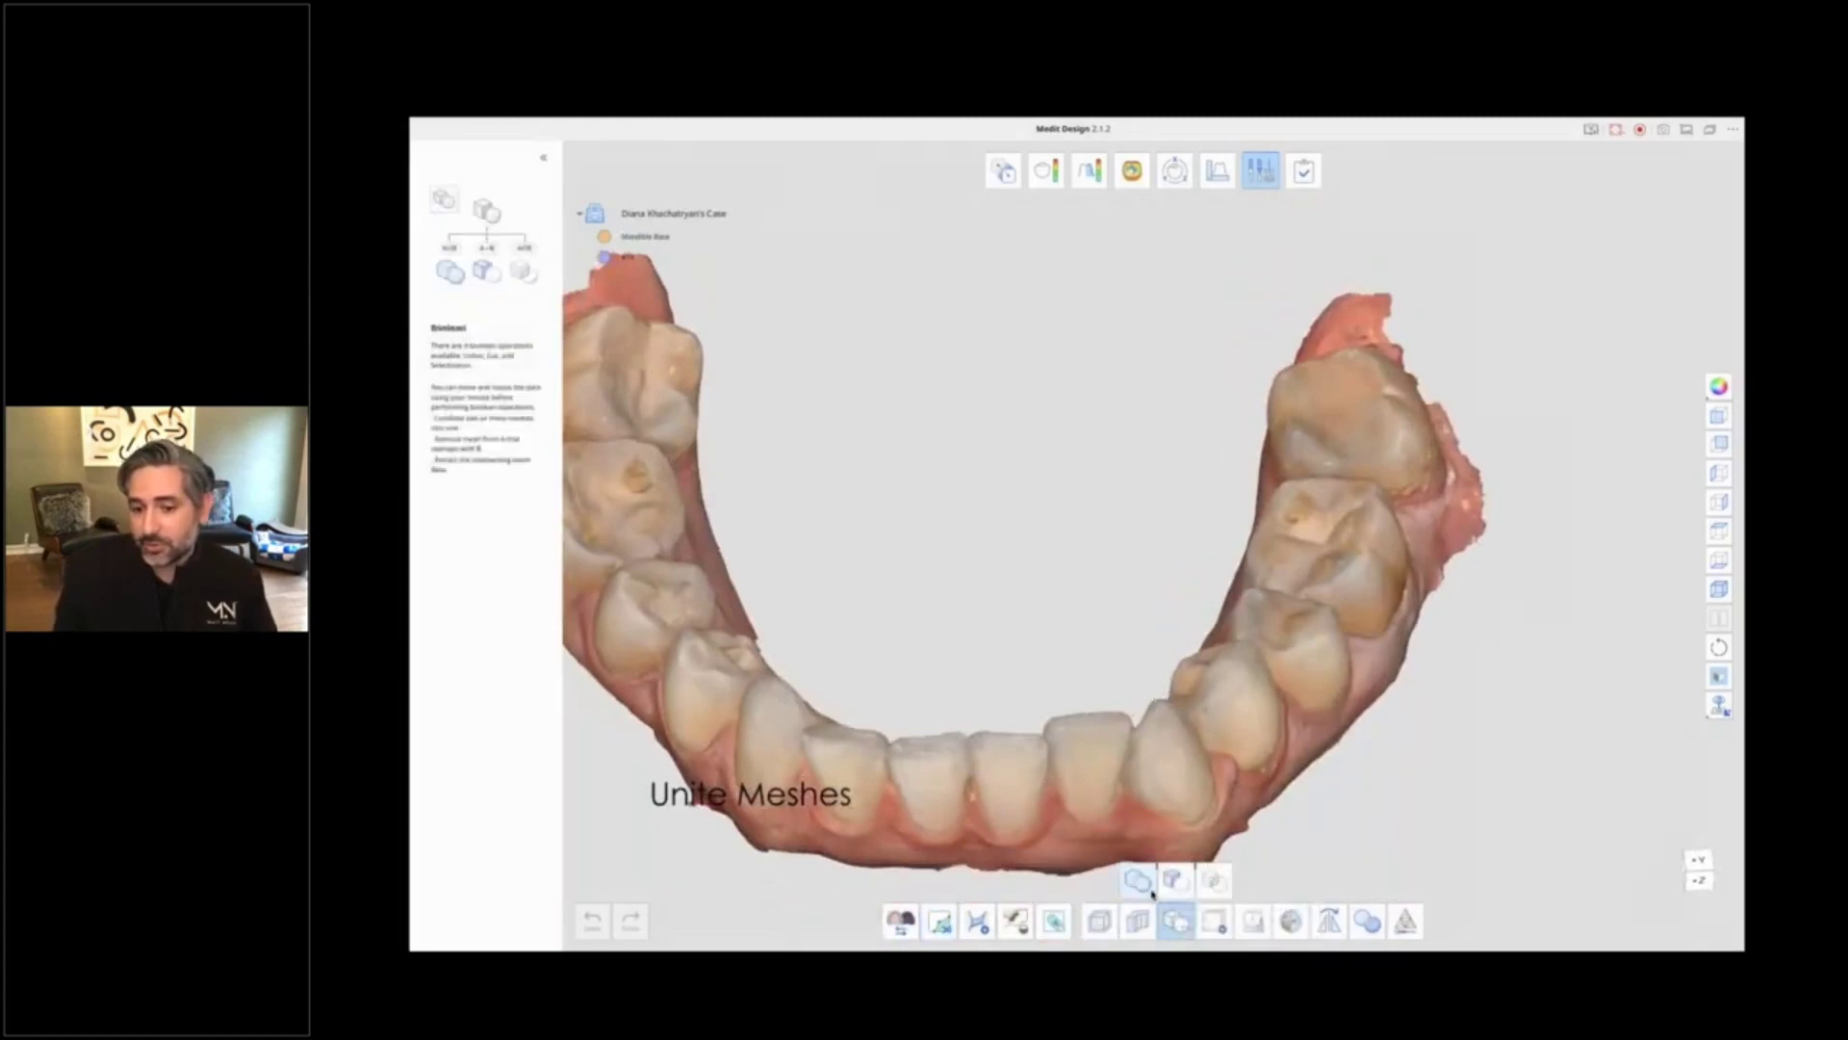
click(1138, 880)
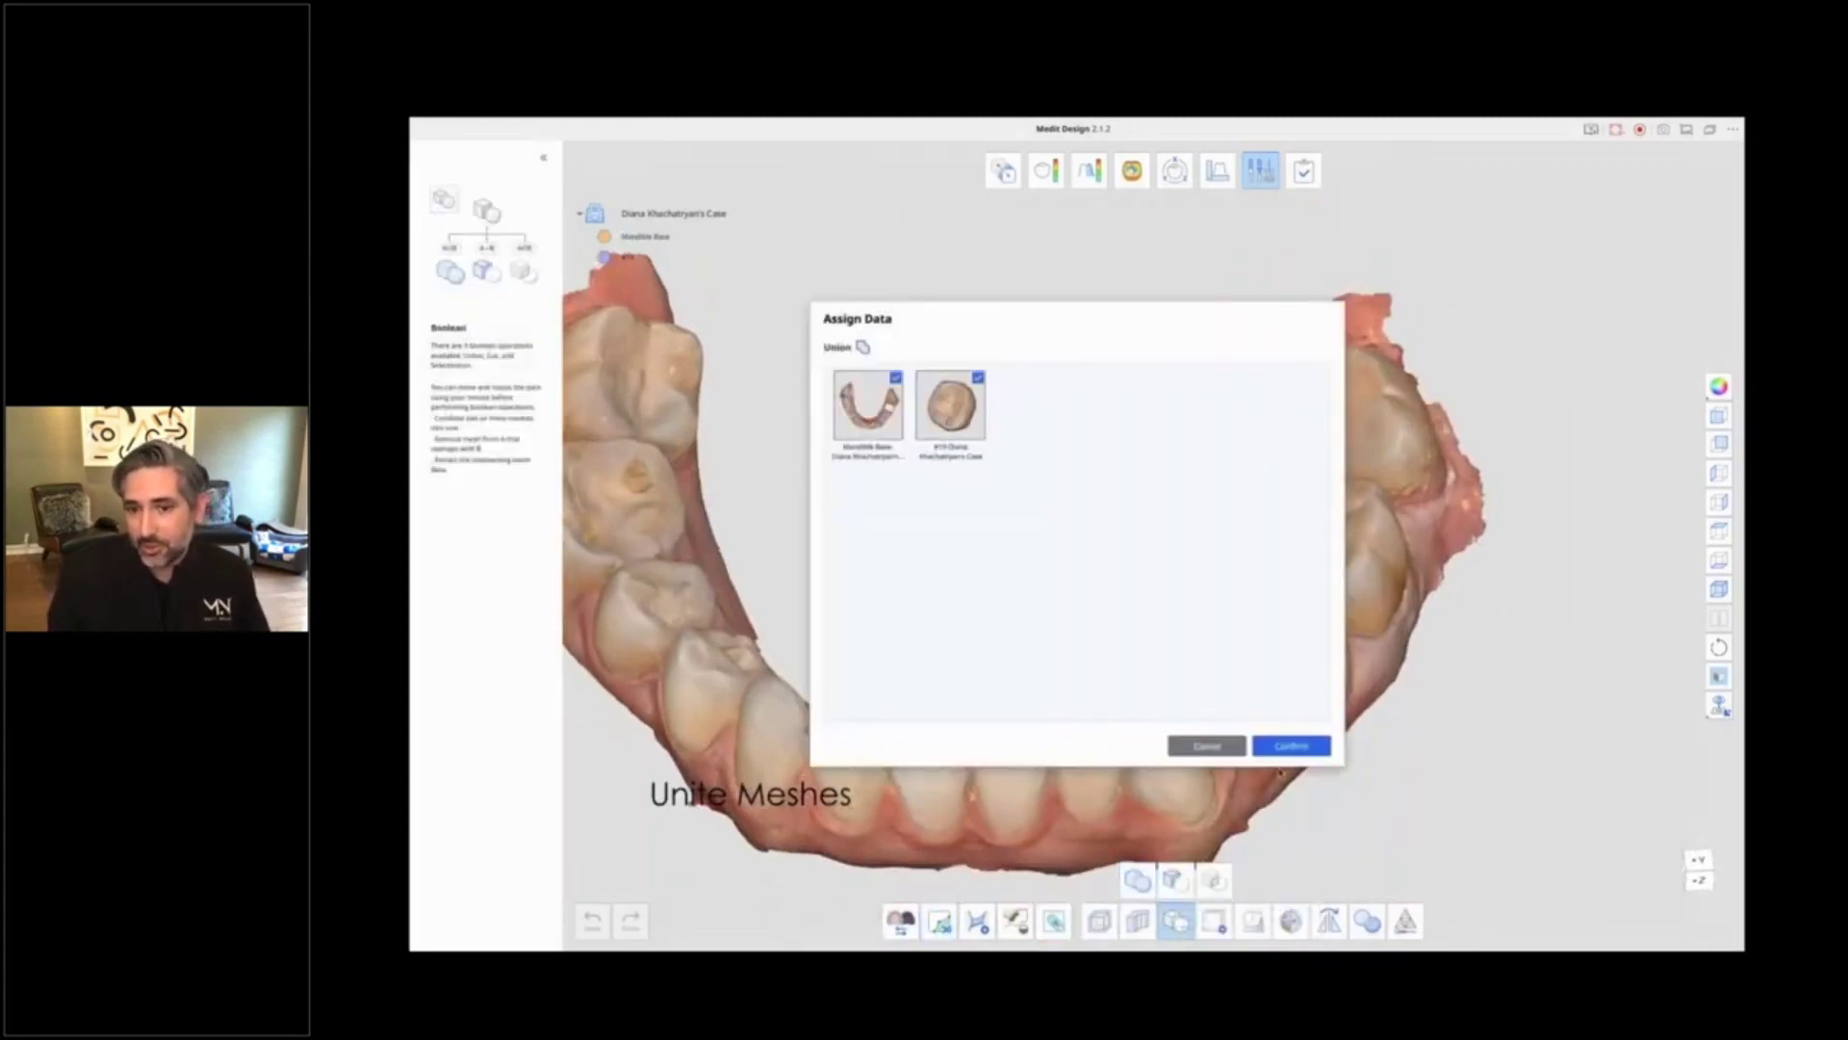
click(1288, 746)
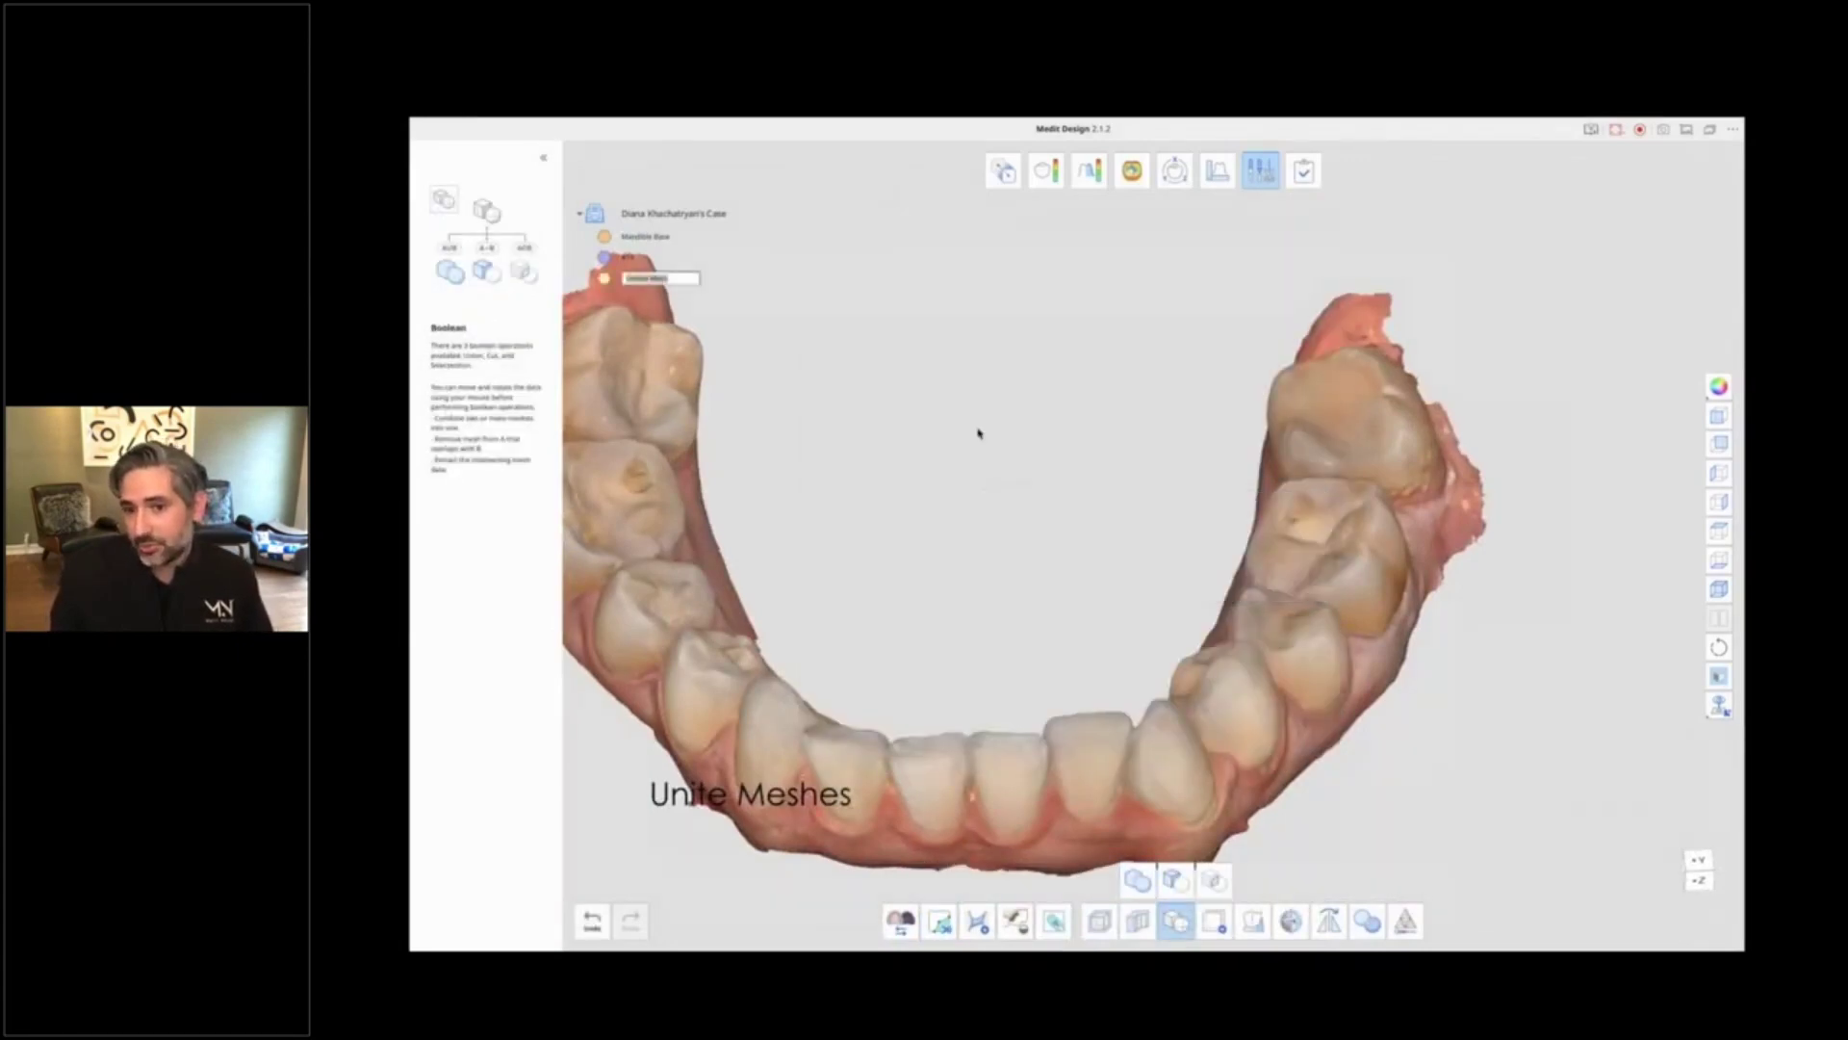
text(Man )
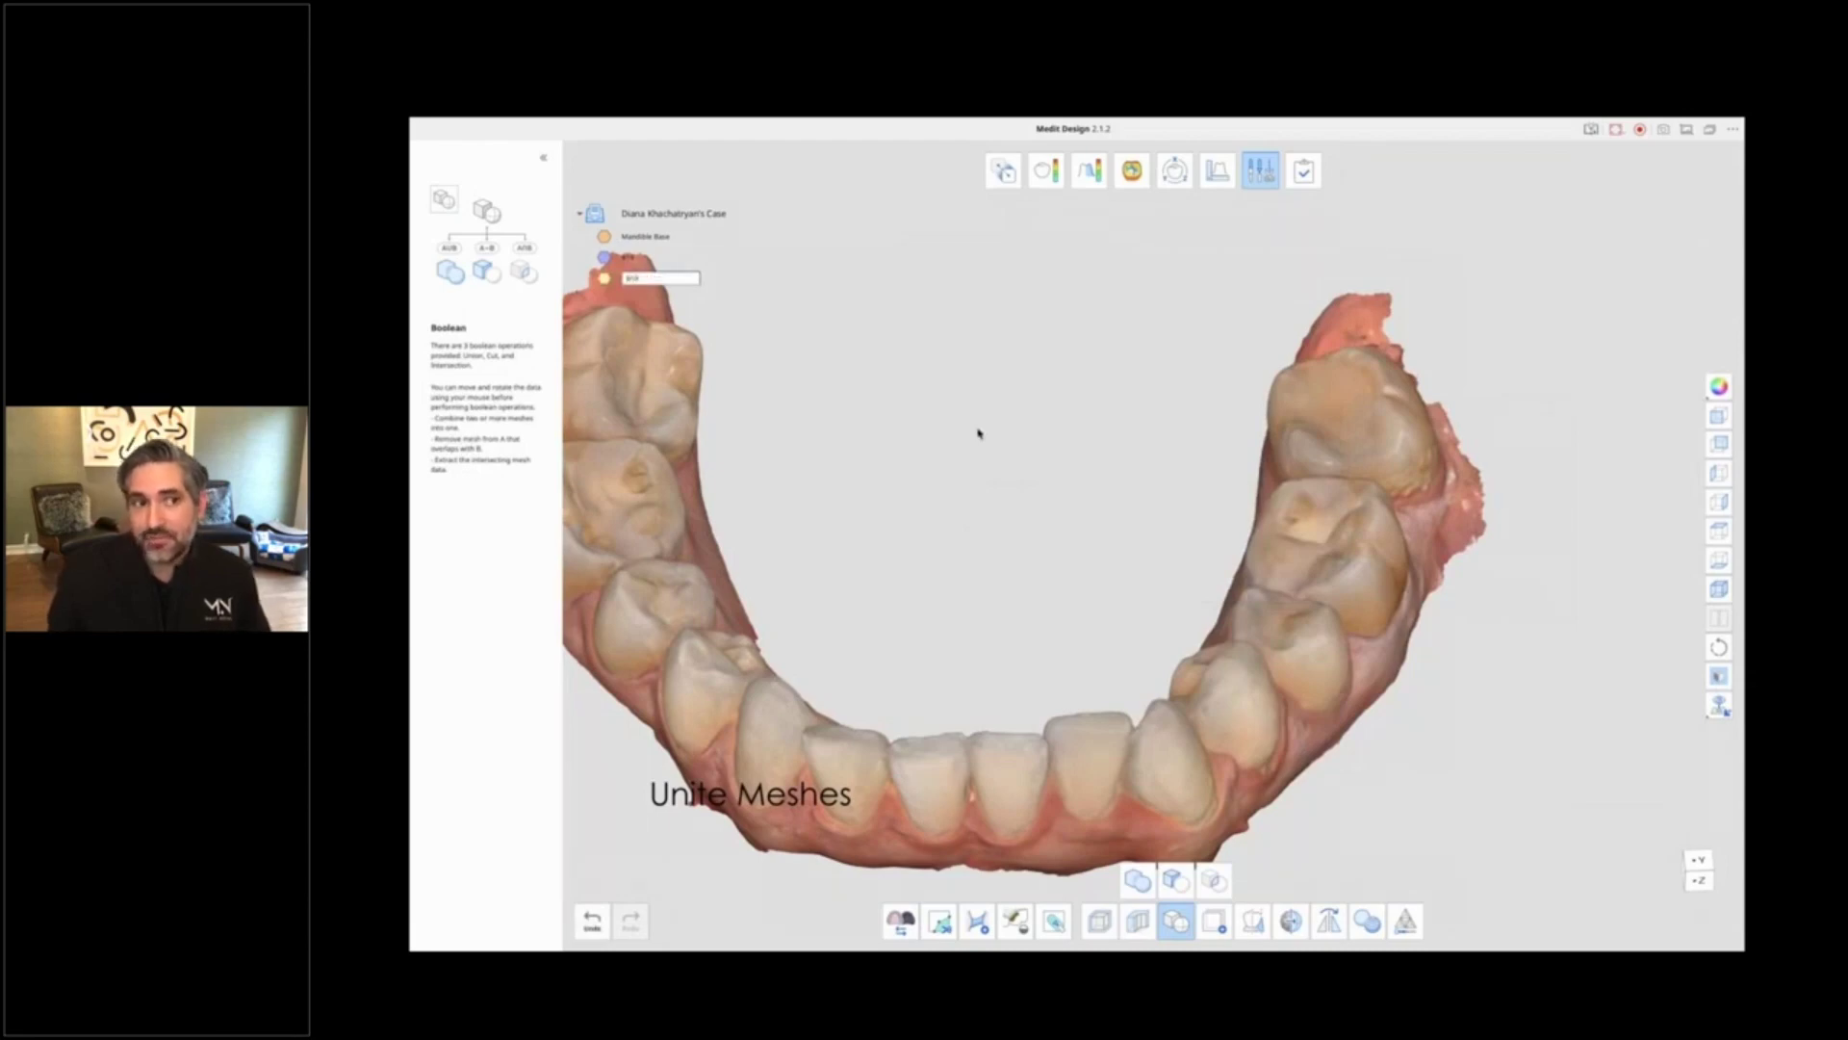
text(Digital Design)
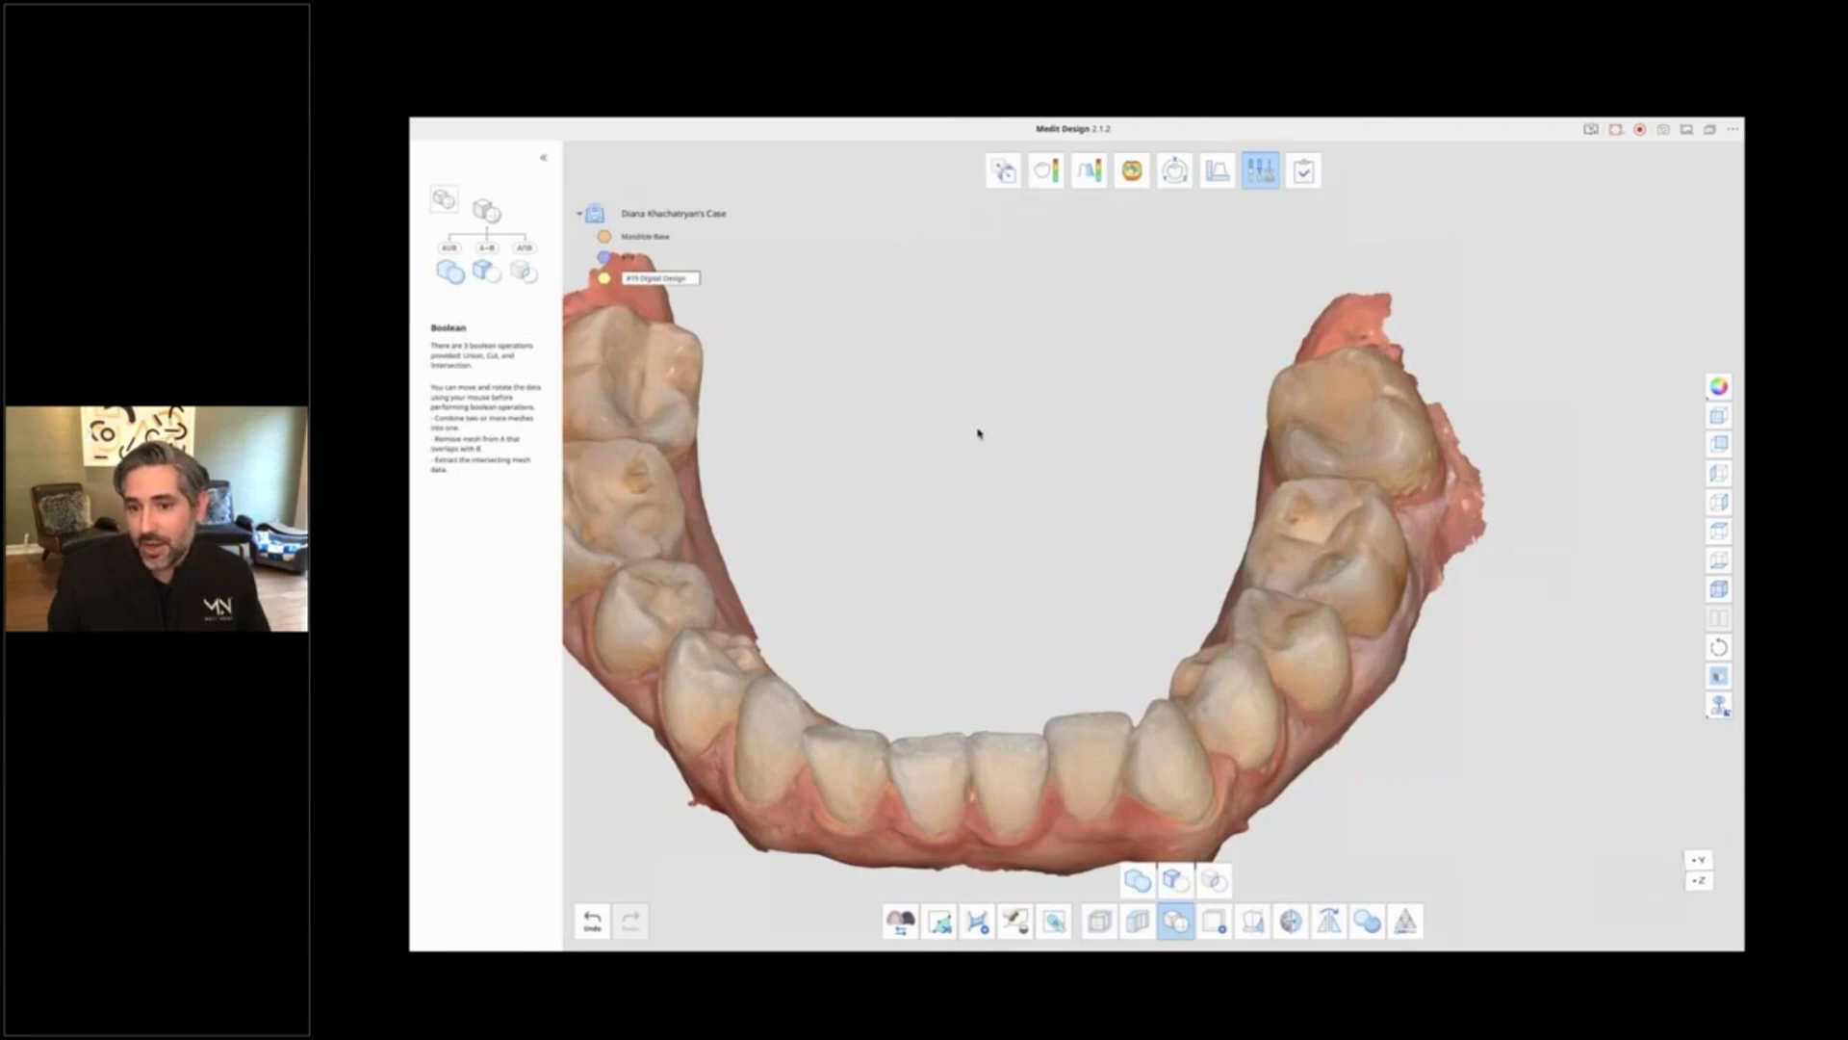
key(Return)
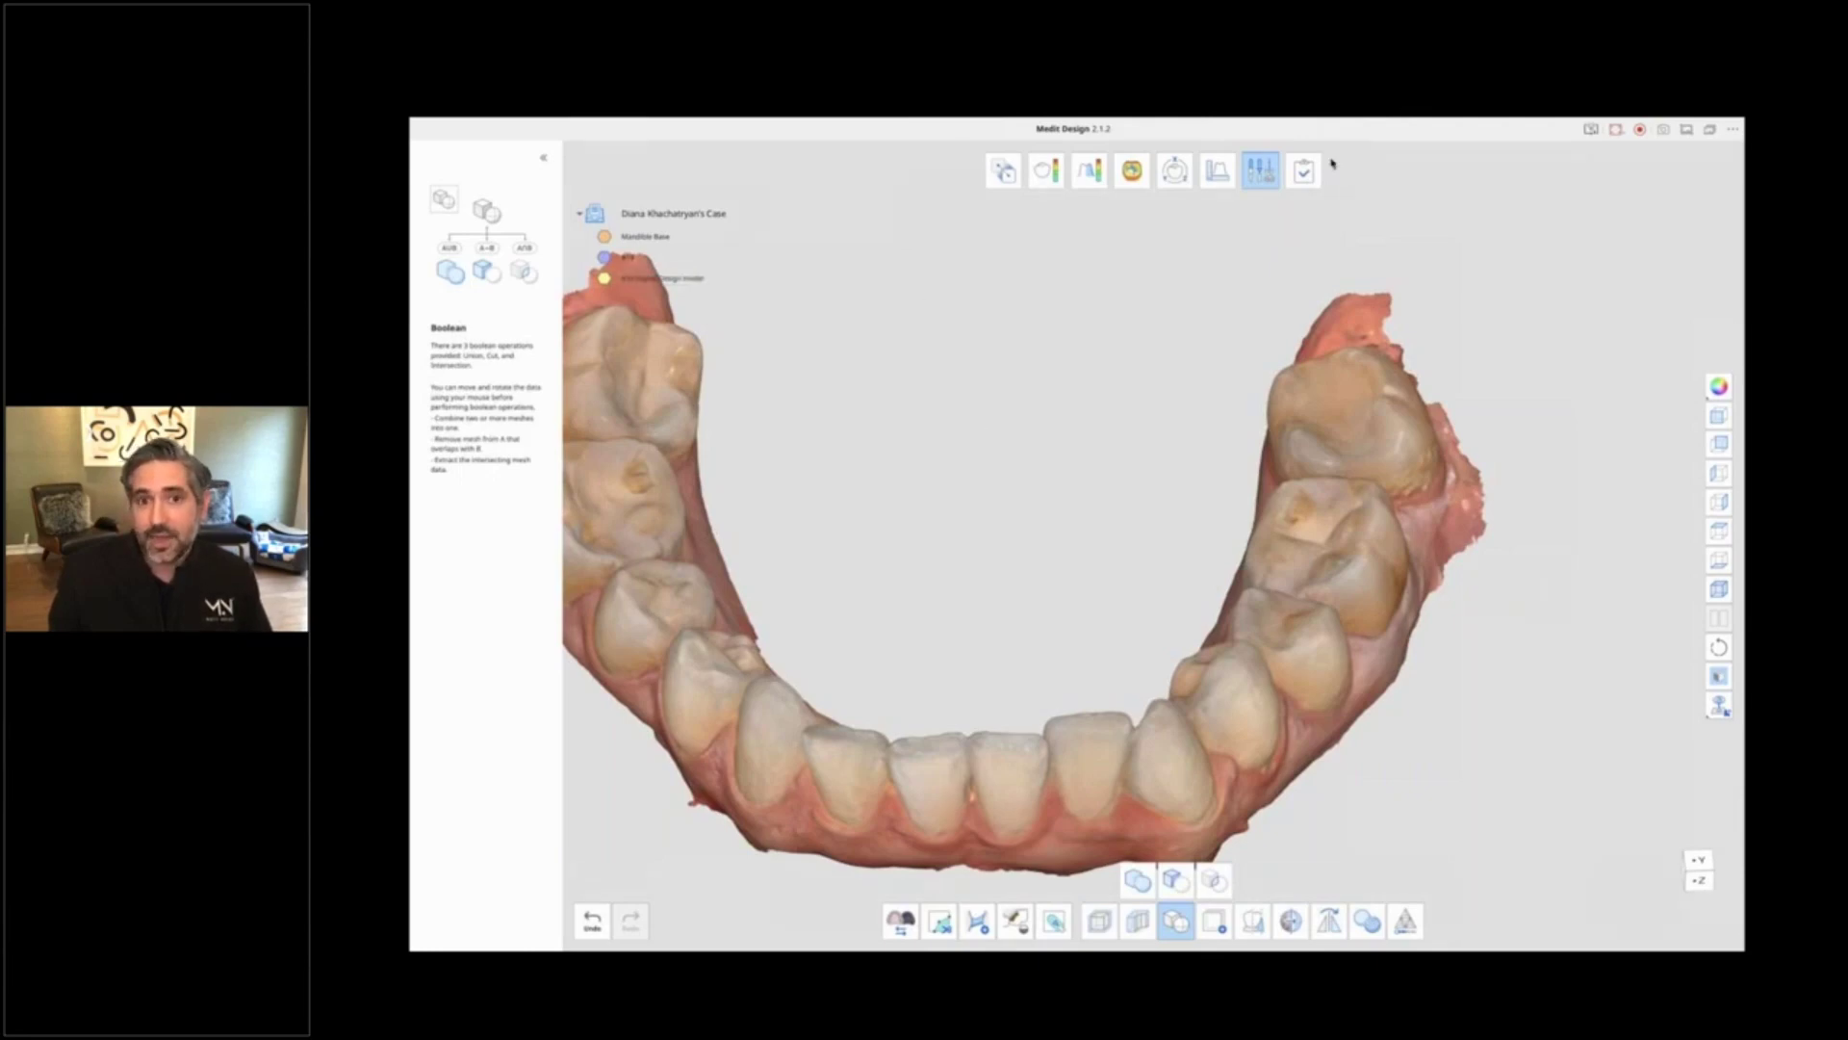
click(1303, 171)
Step: Export the 3D data, saving the project file with '#19' appended to its name
click(991, 528)
click(1221, 652)
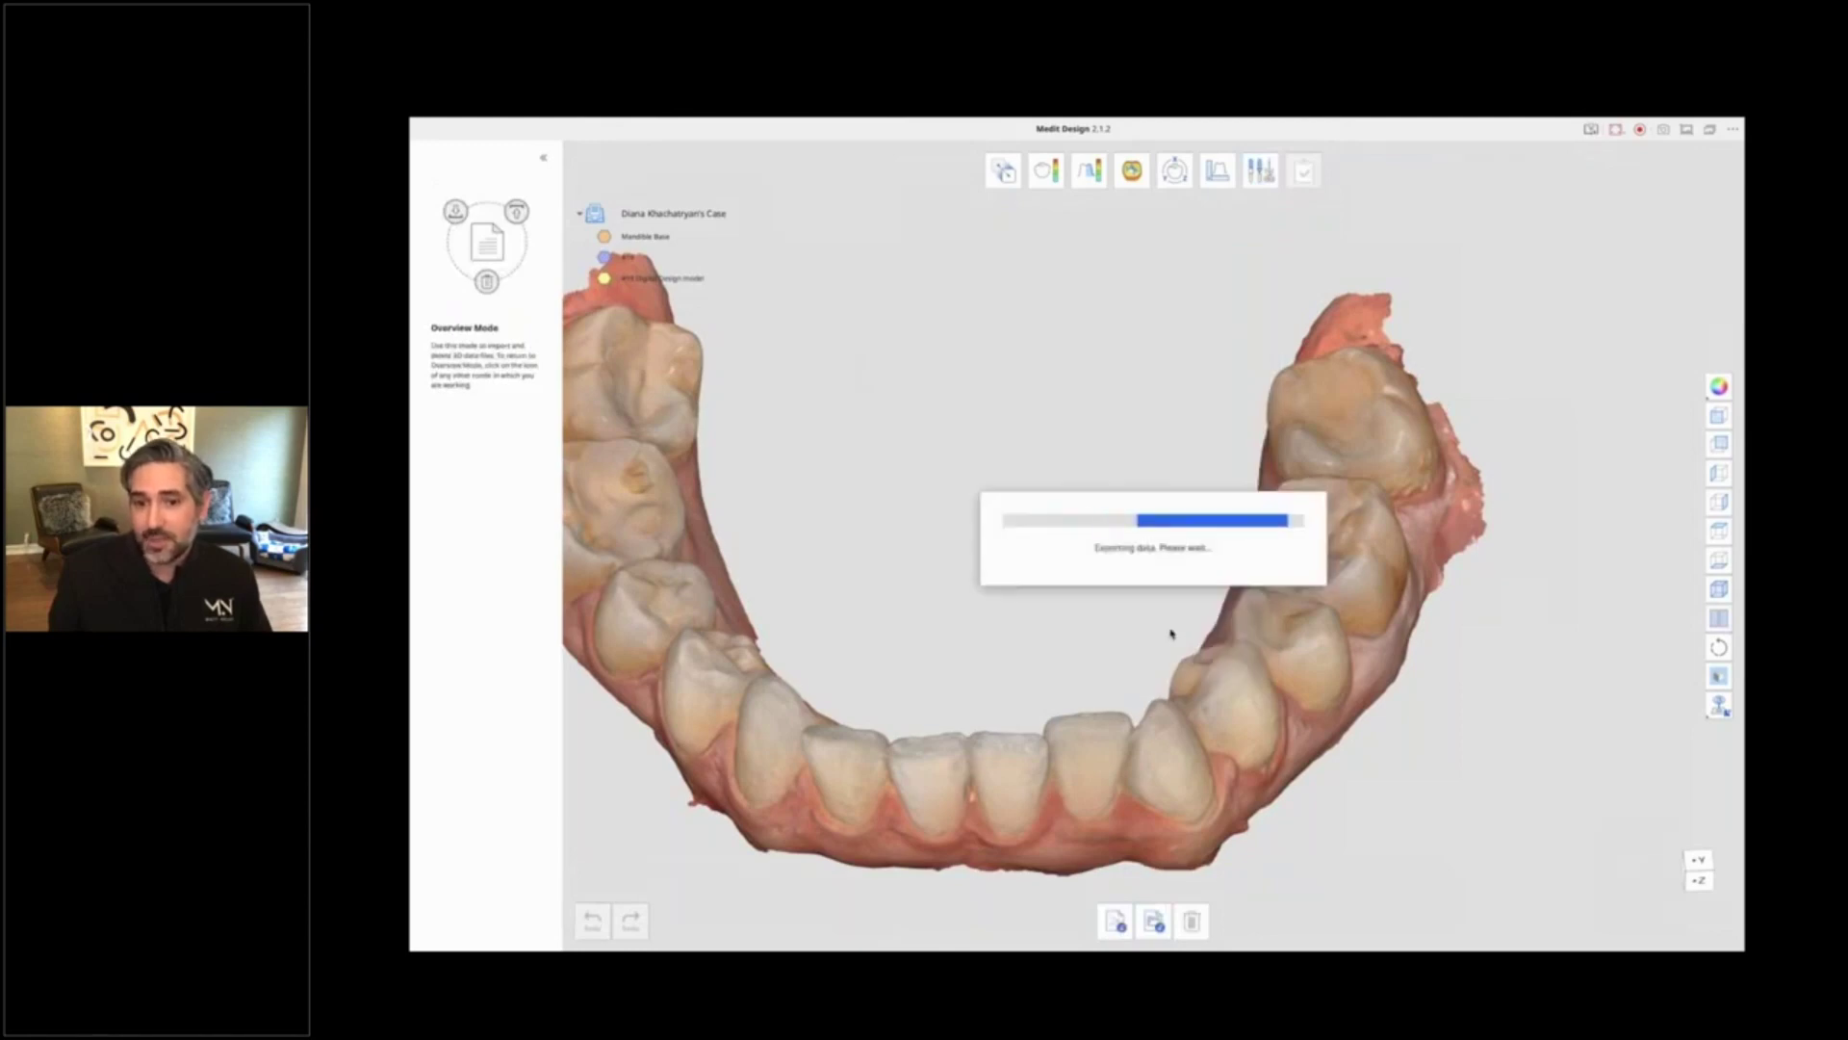
drag(1036, 508, 943, 511)
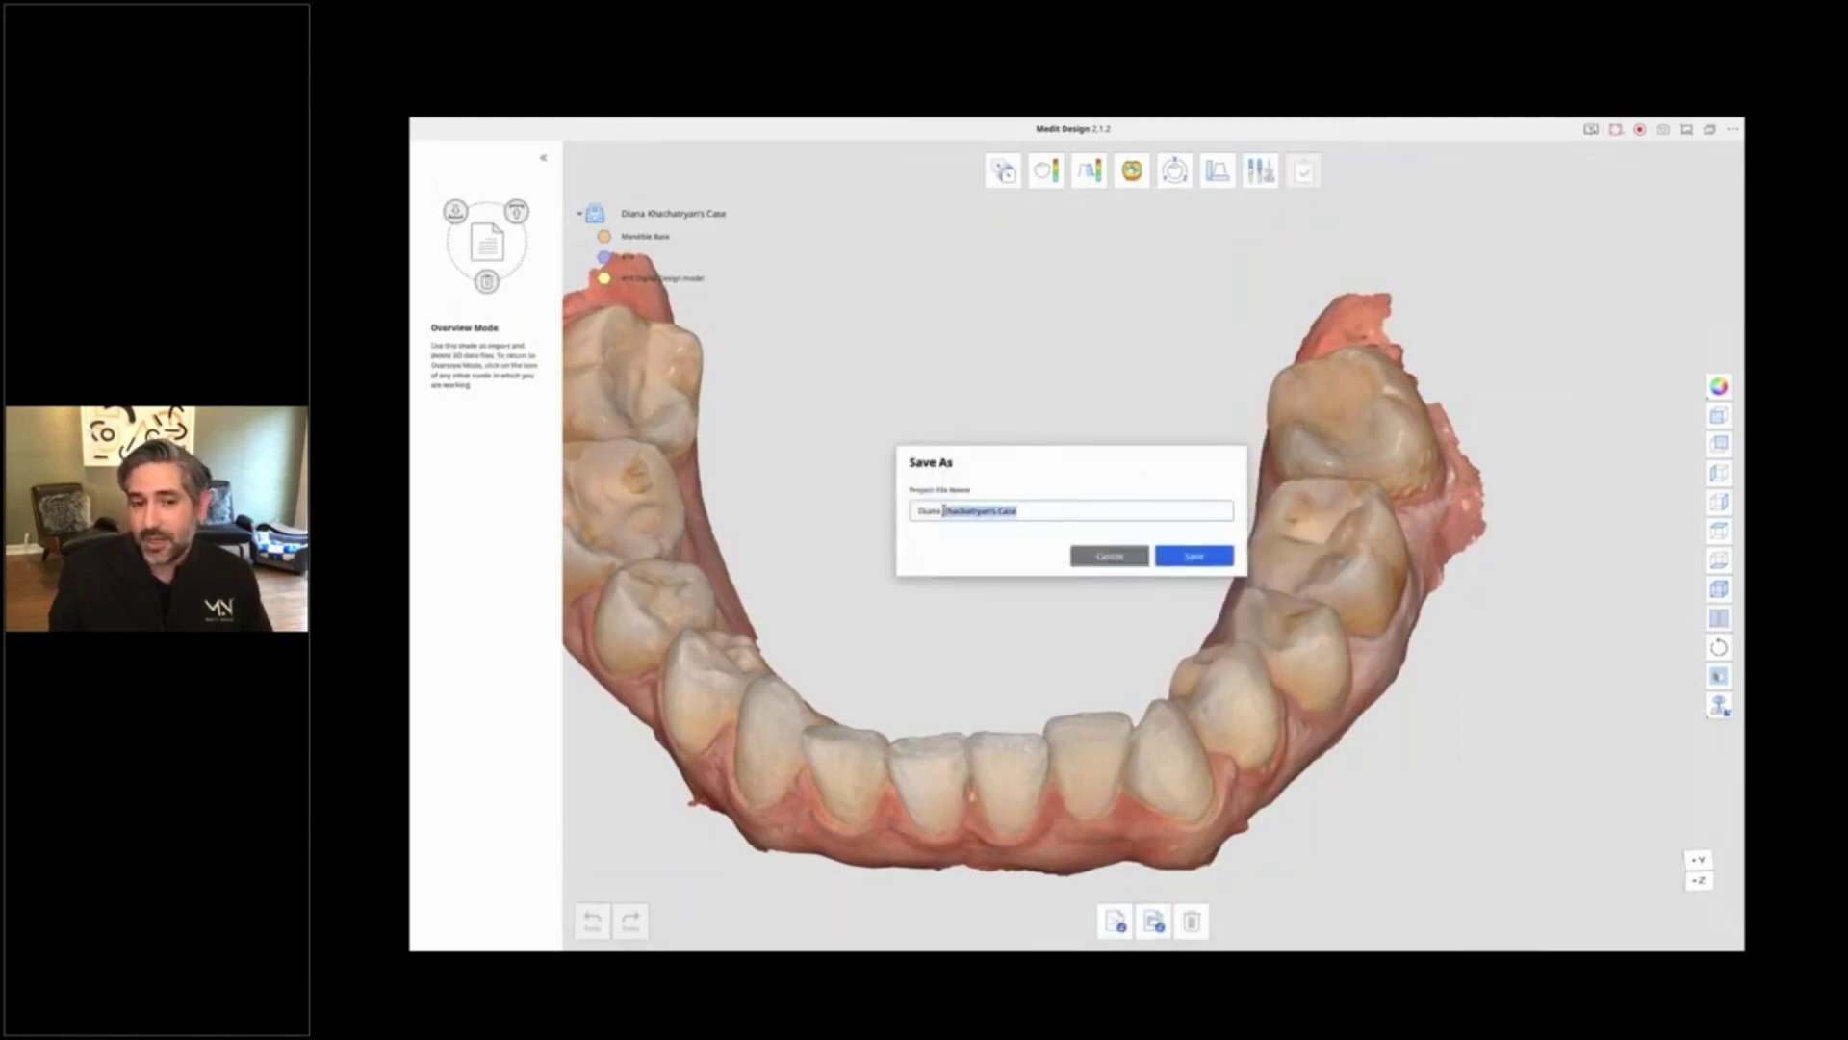
click(1018, 510)
text(#)
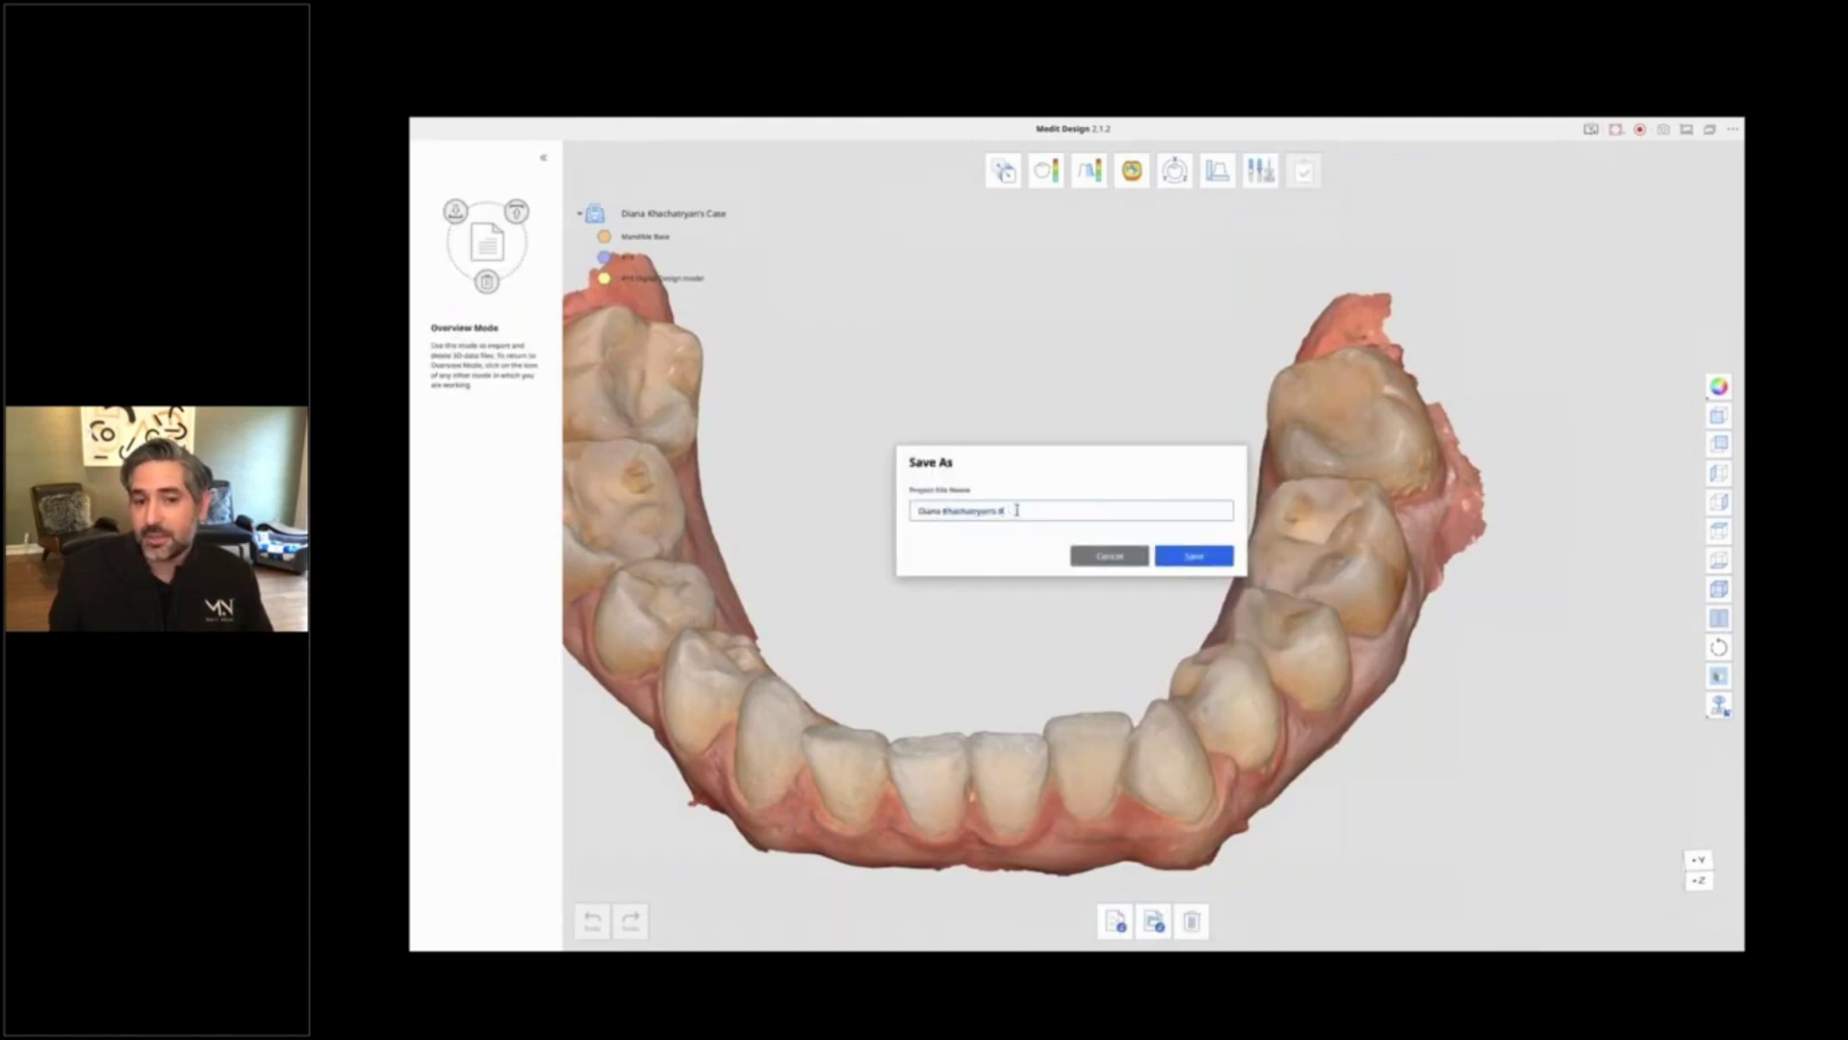
text(19 Dig)
key(BackSpace)
key(BackSpace)
key(BackSpace)
key(BackSpace)
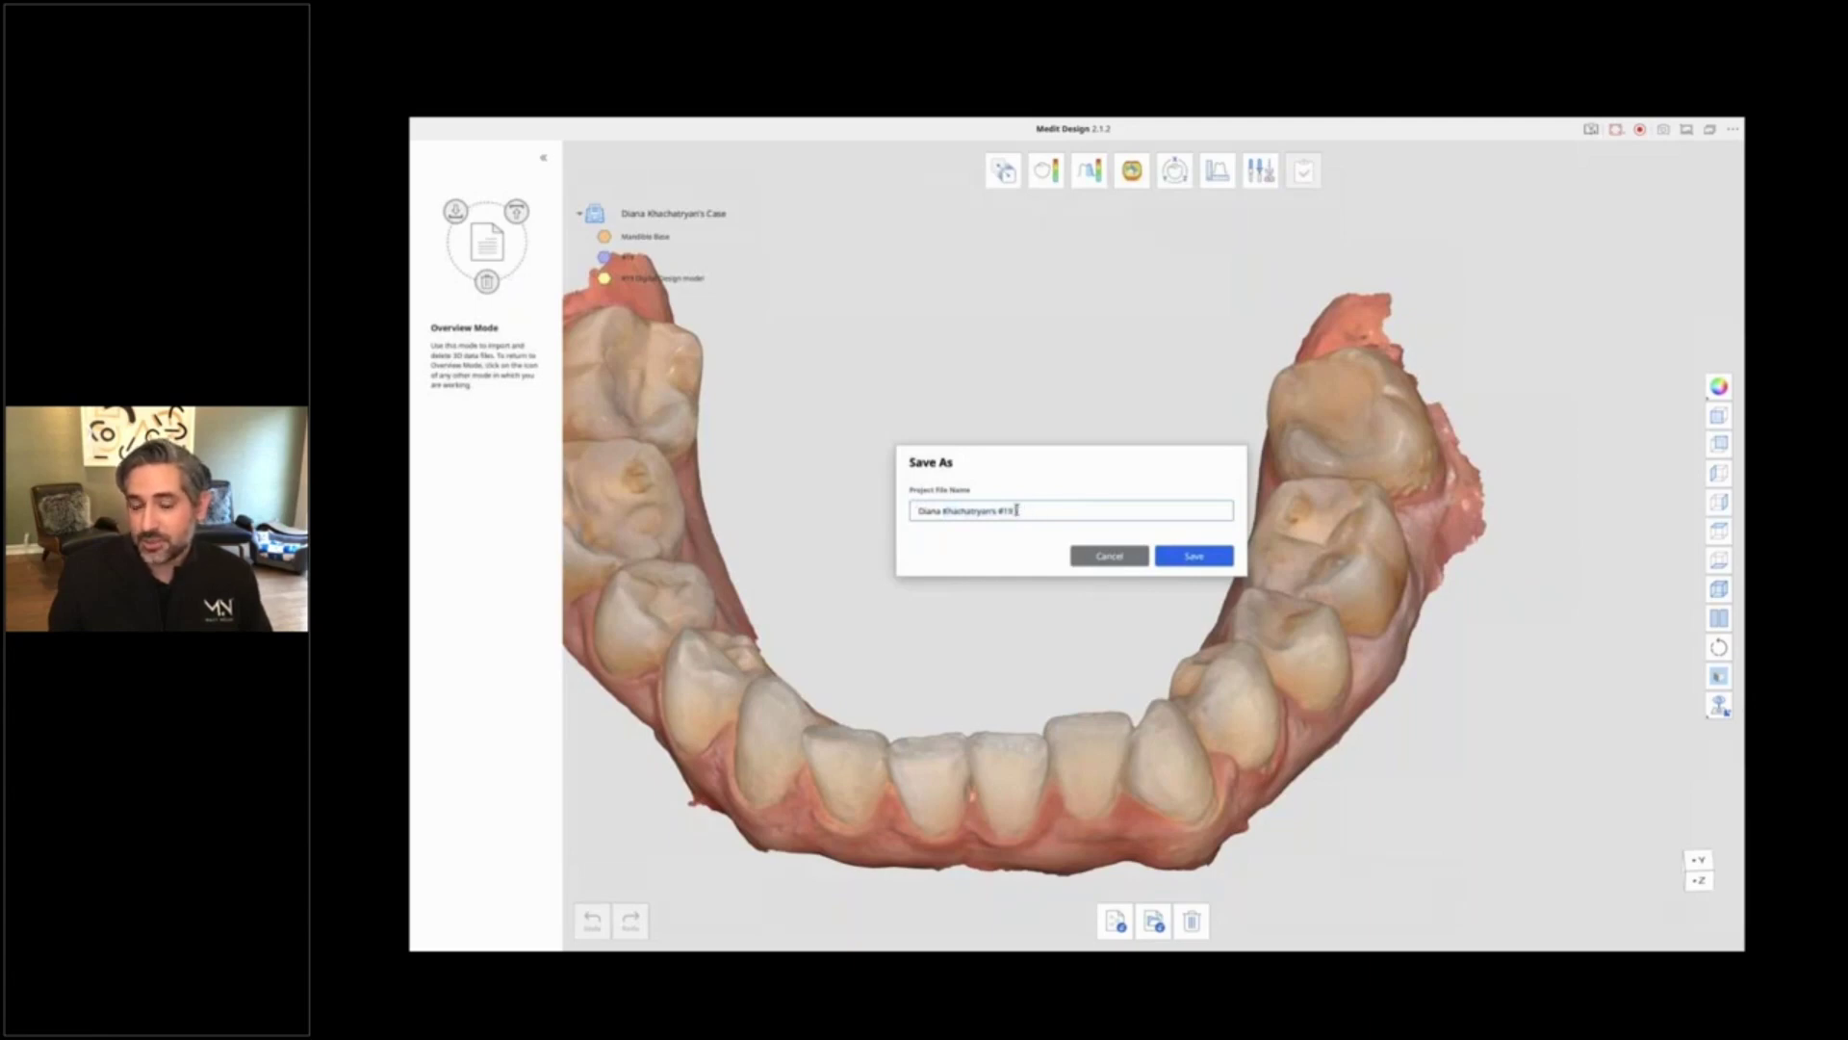
click(1194, 556)
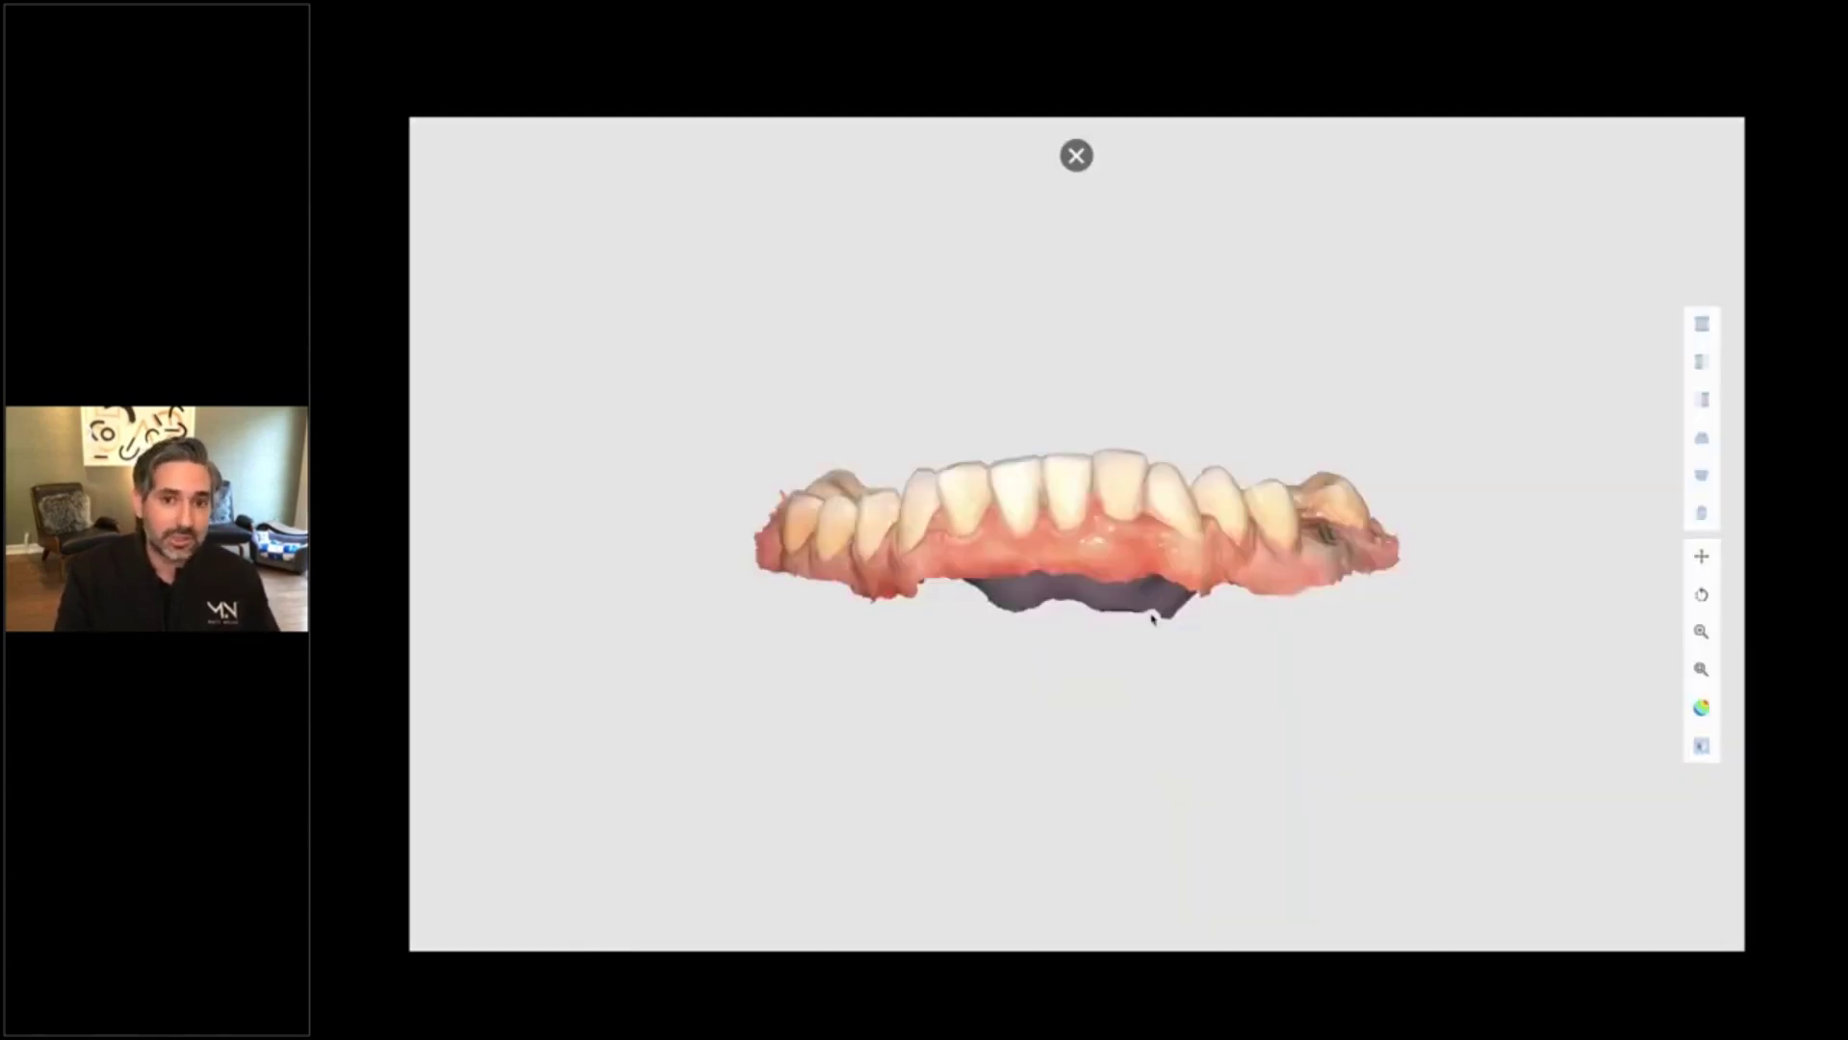
Step: Rotate and zoom the saved lower-arch model to look down on the teeth
drag(1152, 617, 1146, 673)
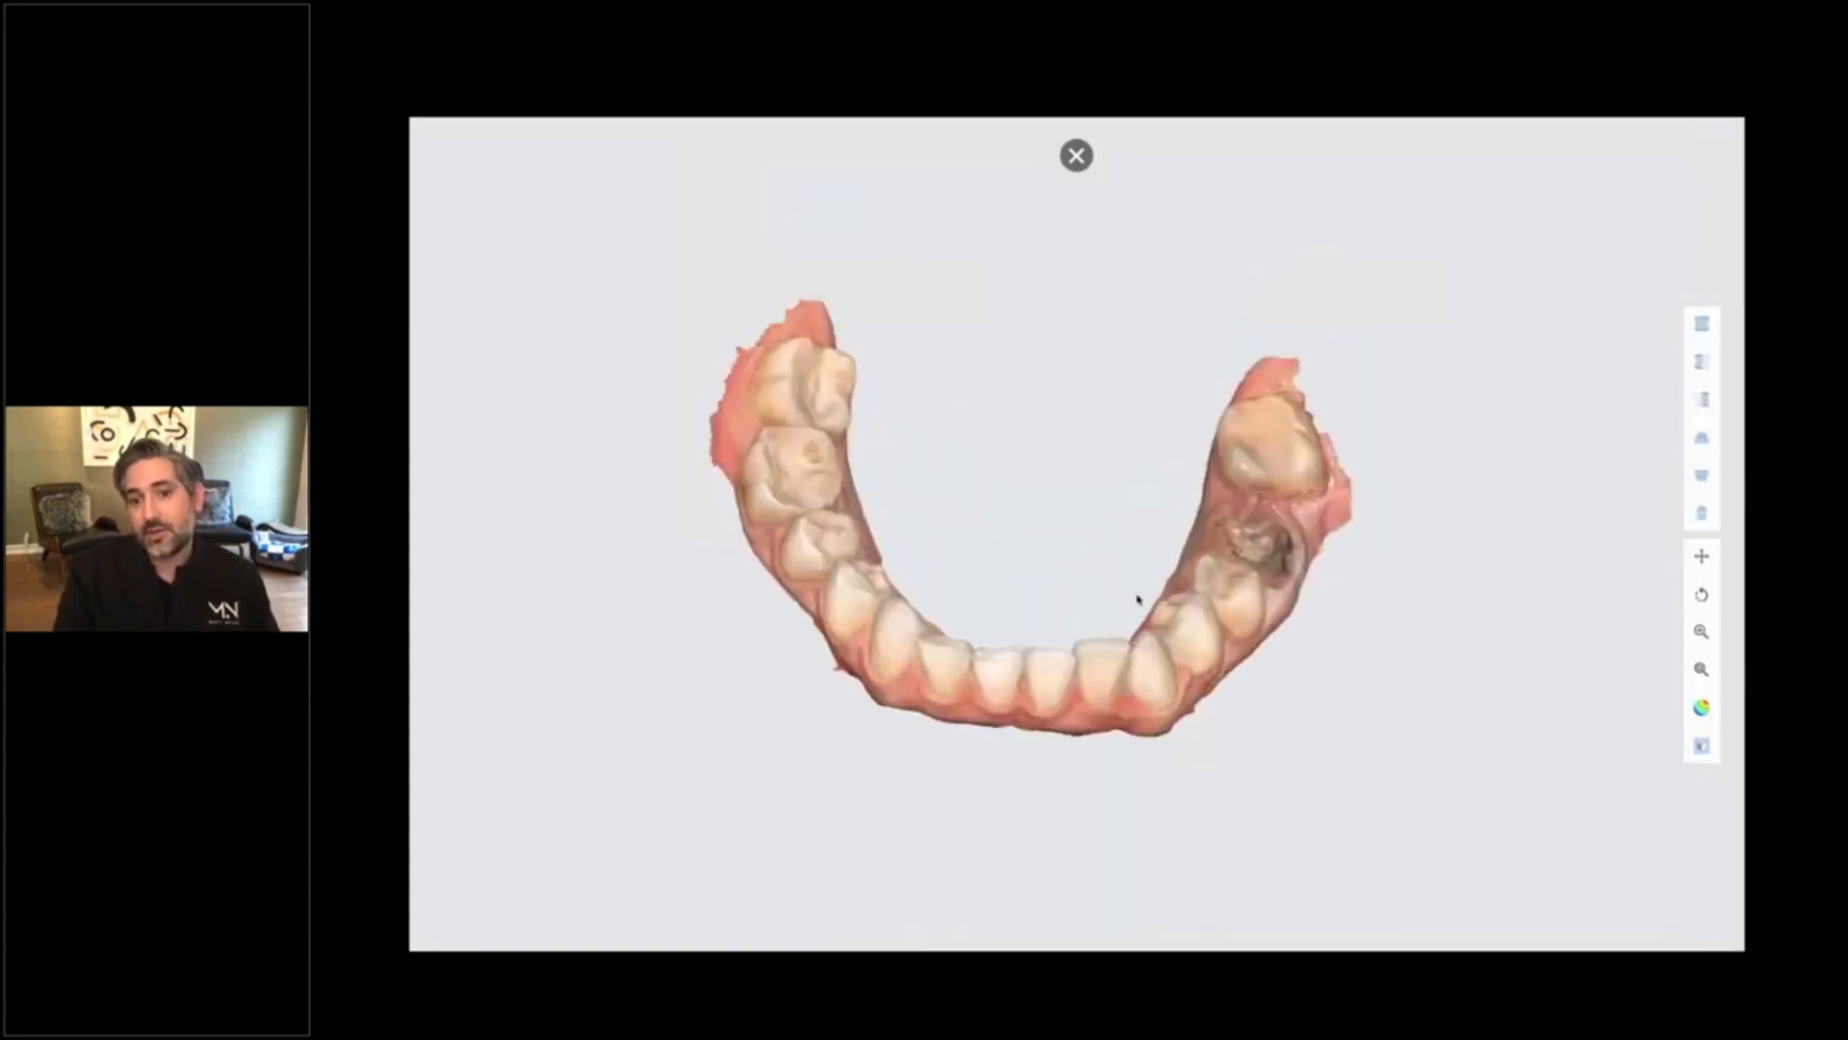
scroll(1288, 537, up, 10)
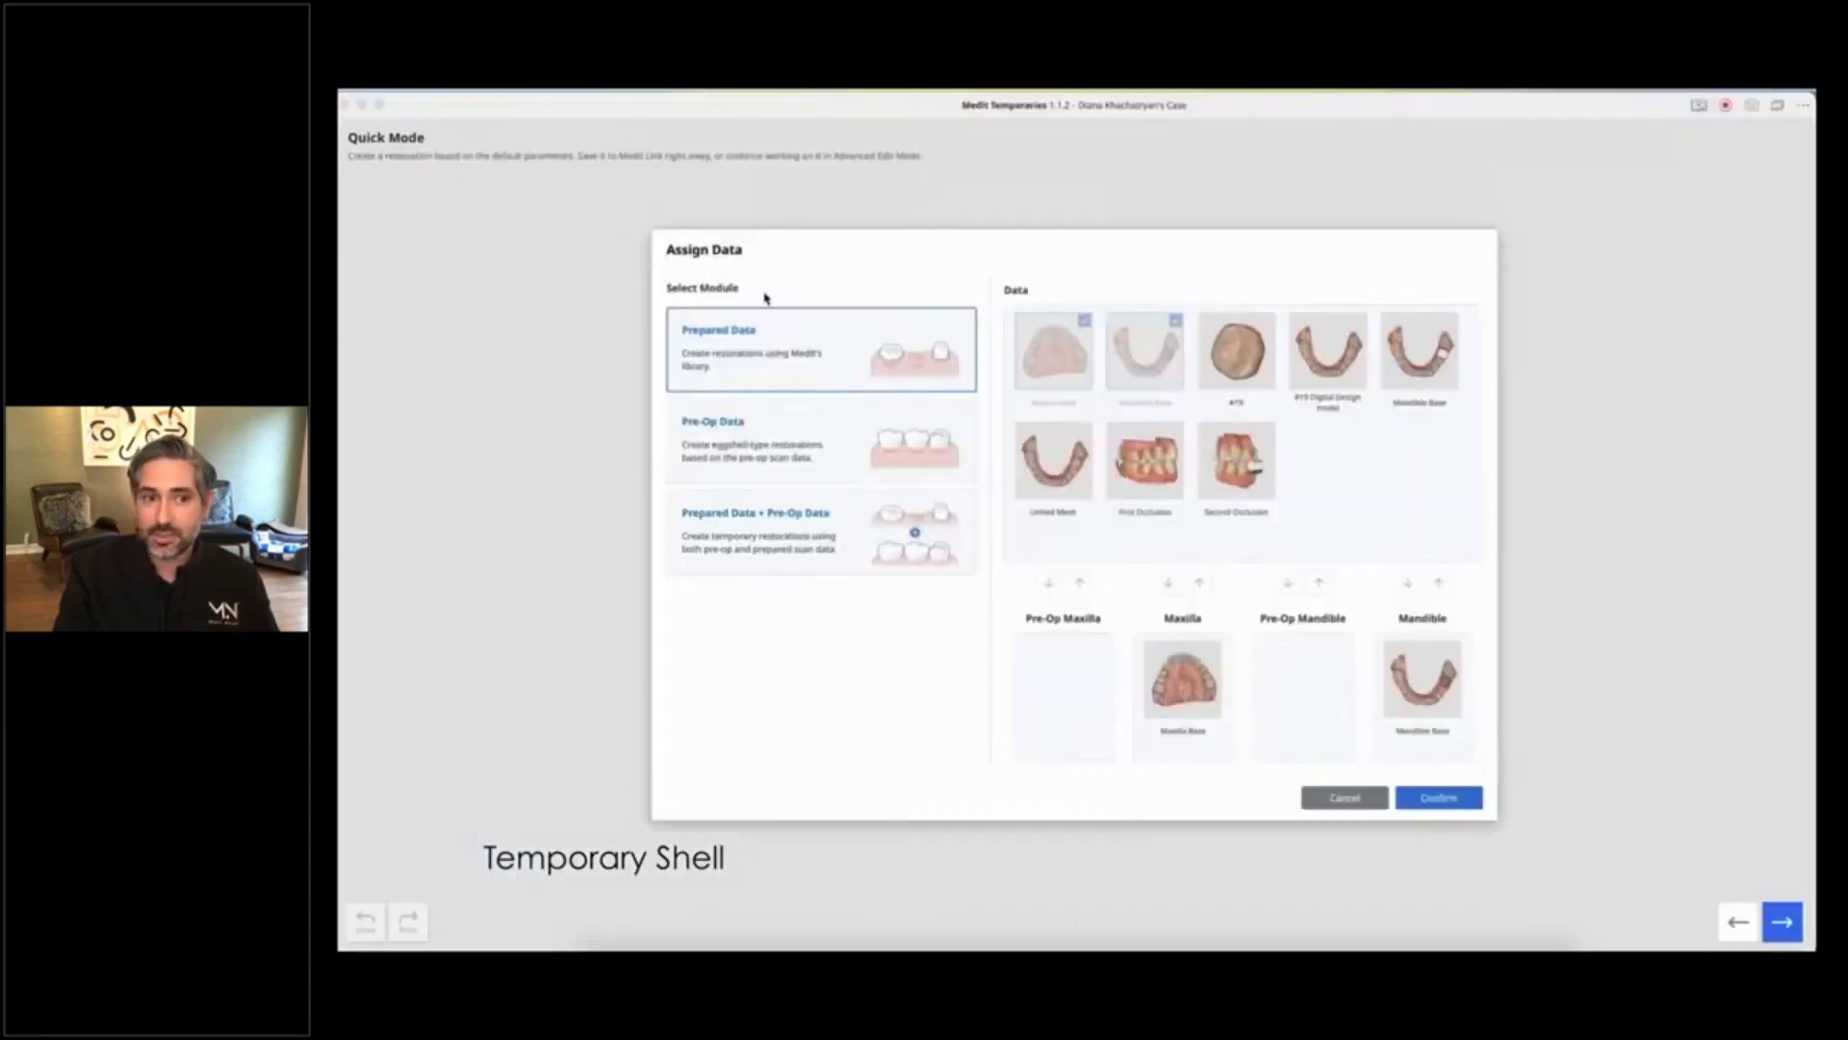
Step: Choose Pre-Op Data and assign the #19 Digital Design model to Mandible in place of Mandible Base
click(767, 425)
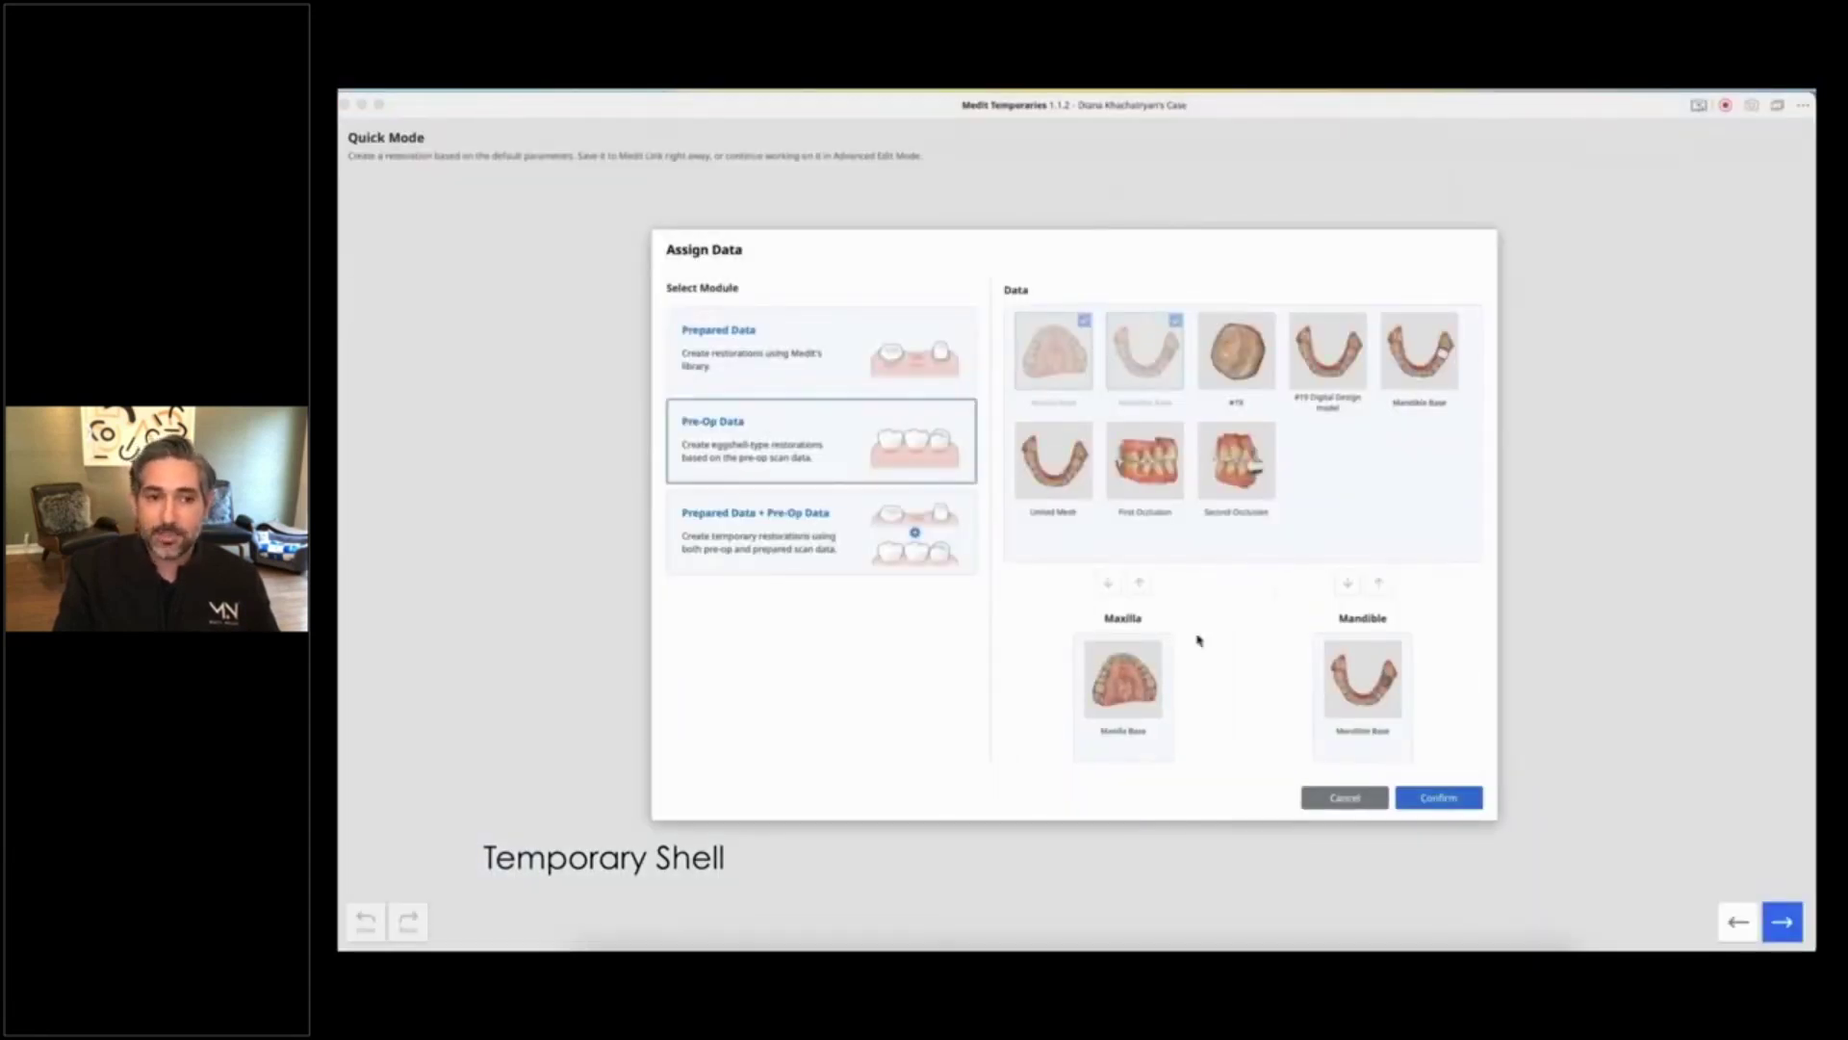
click(1373, 707)
click(1378, 582)
click(1338, 348)
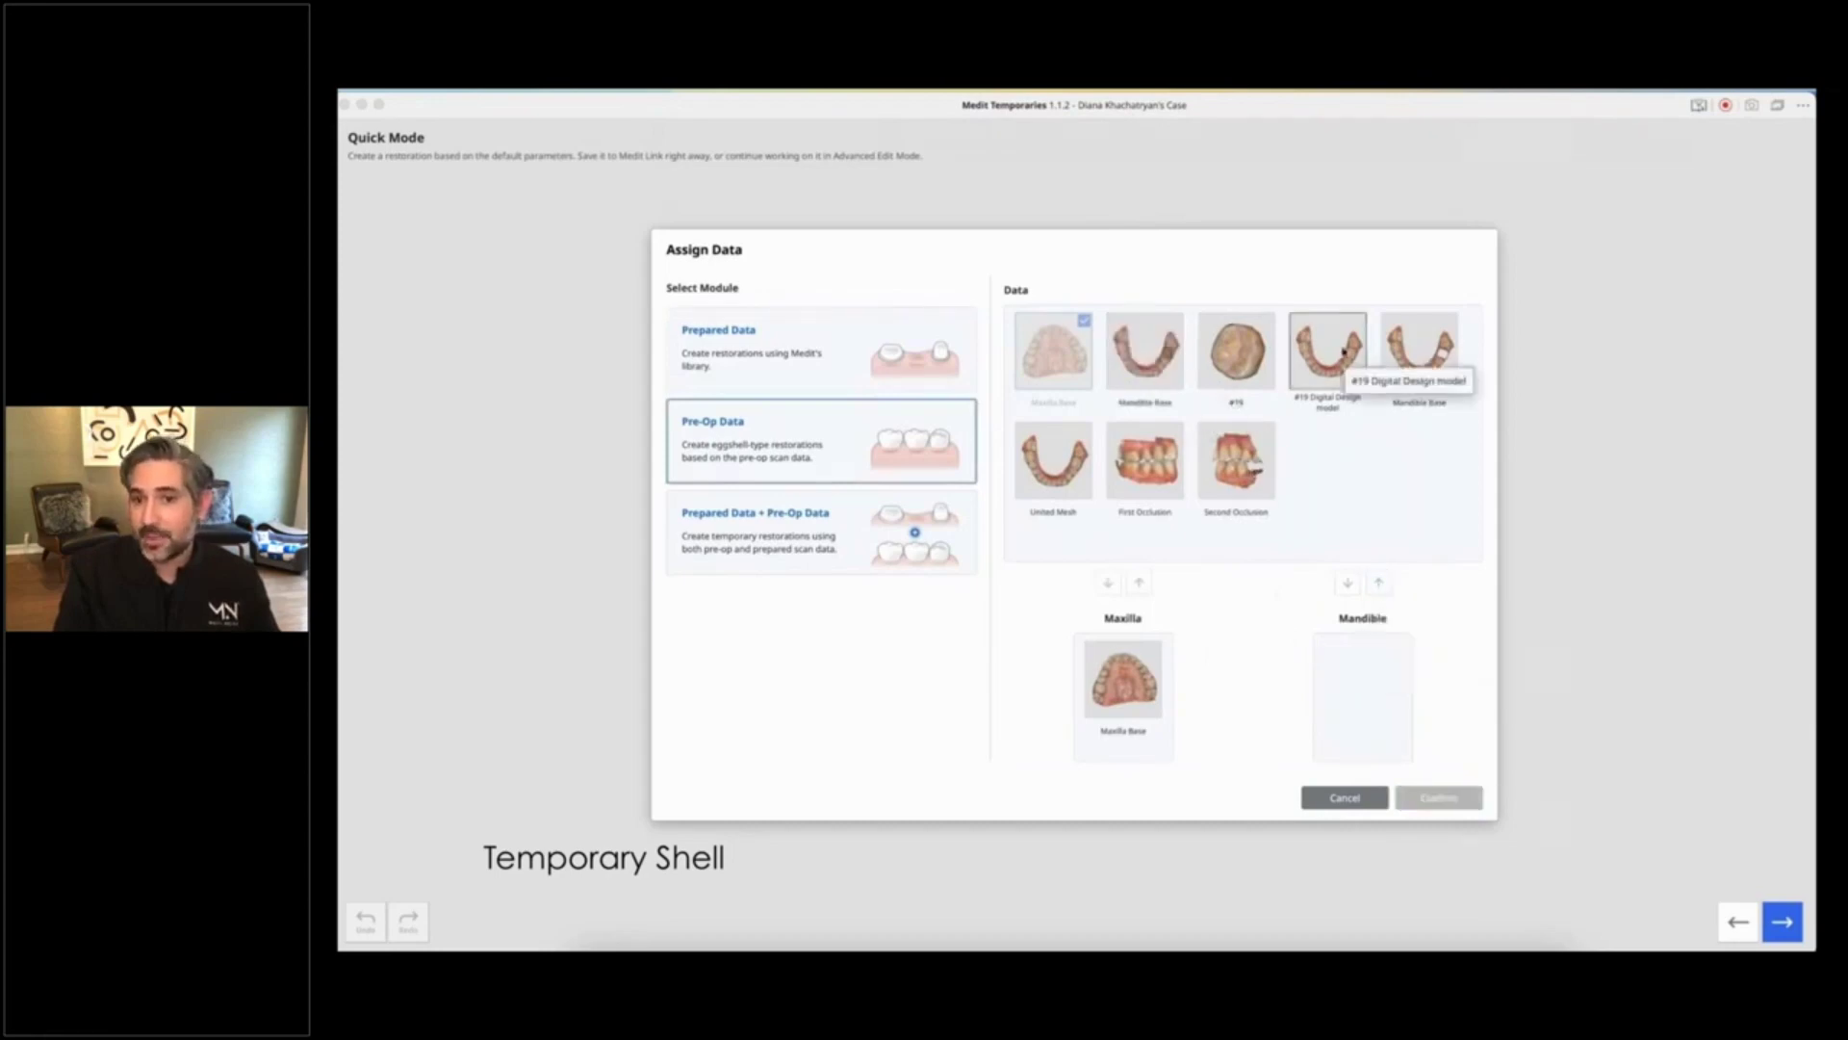
click(1347, 582)
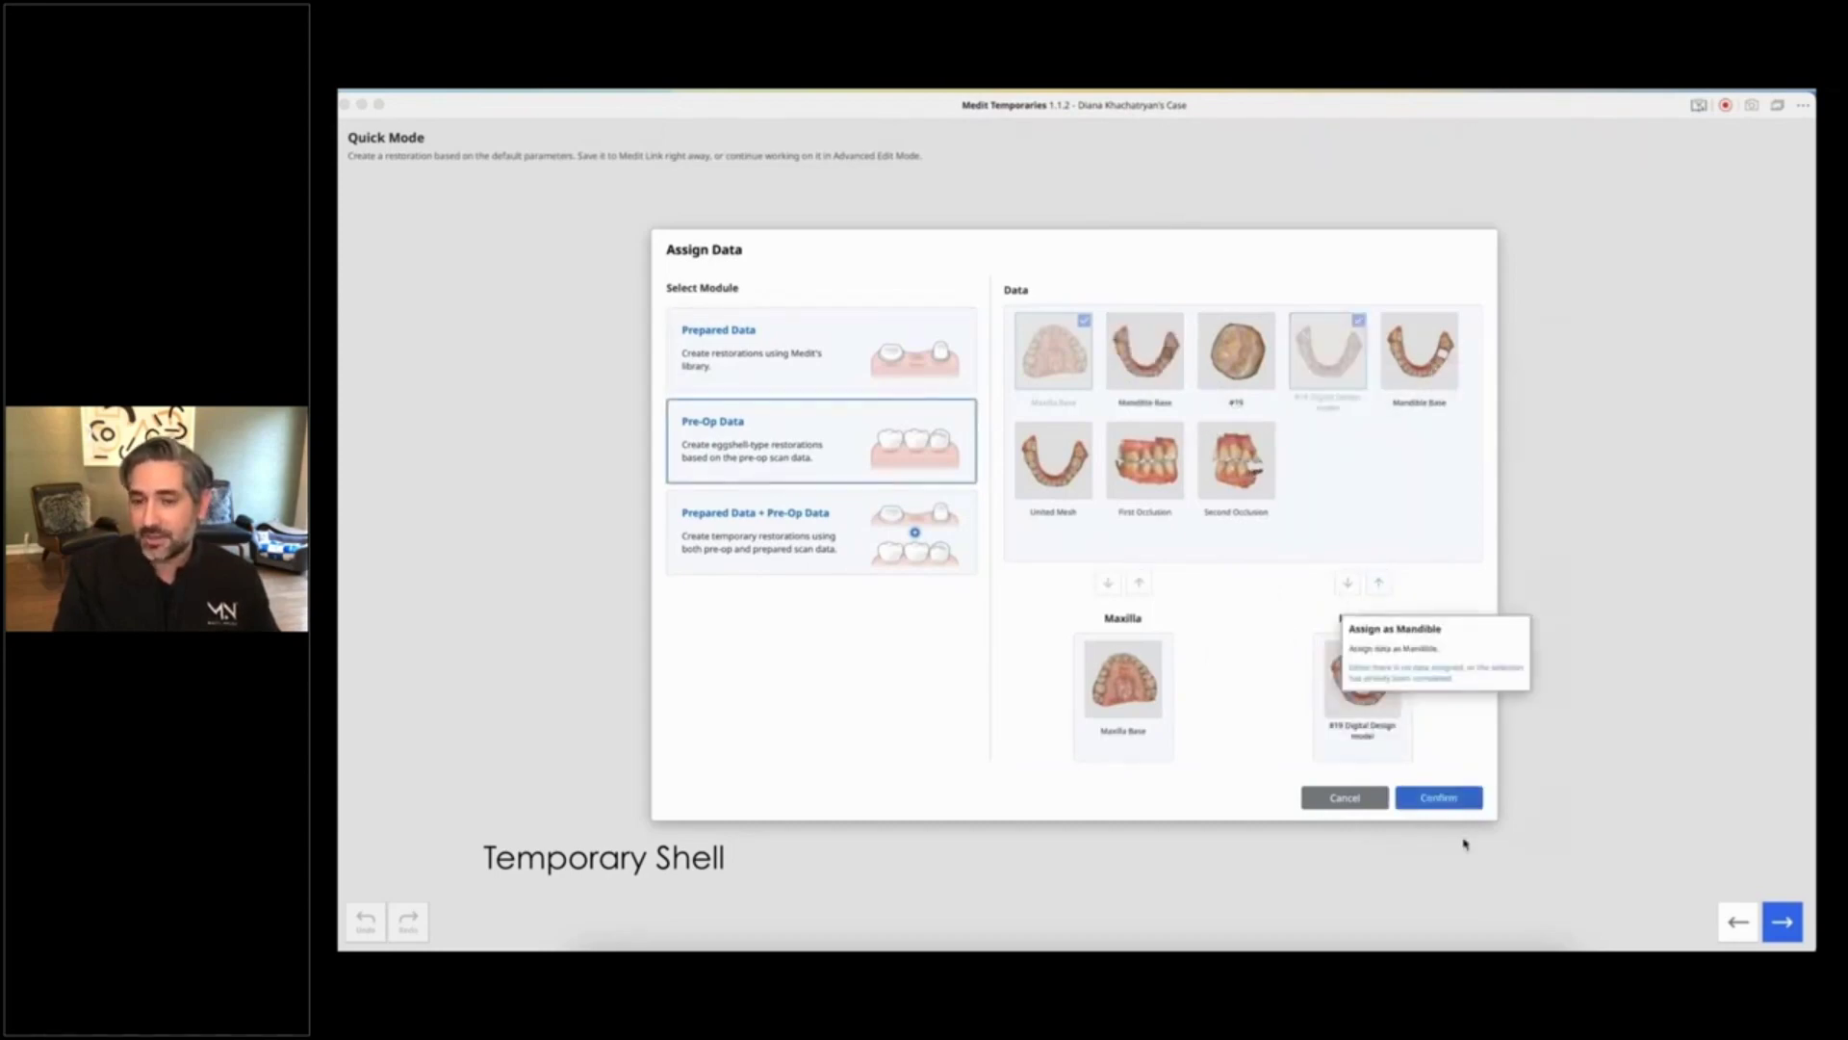
click(1441, 799)
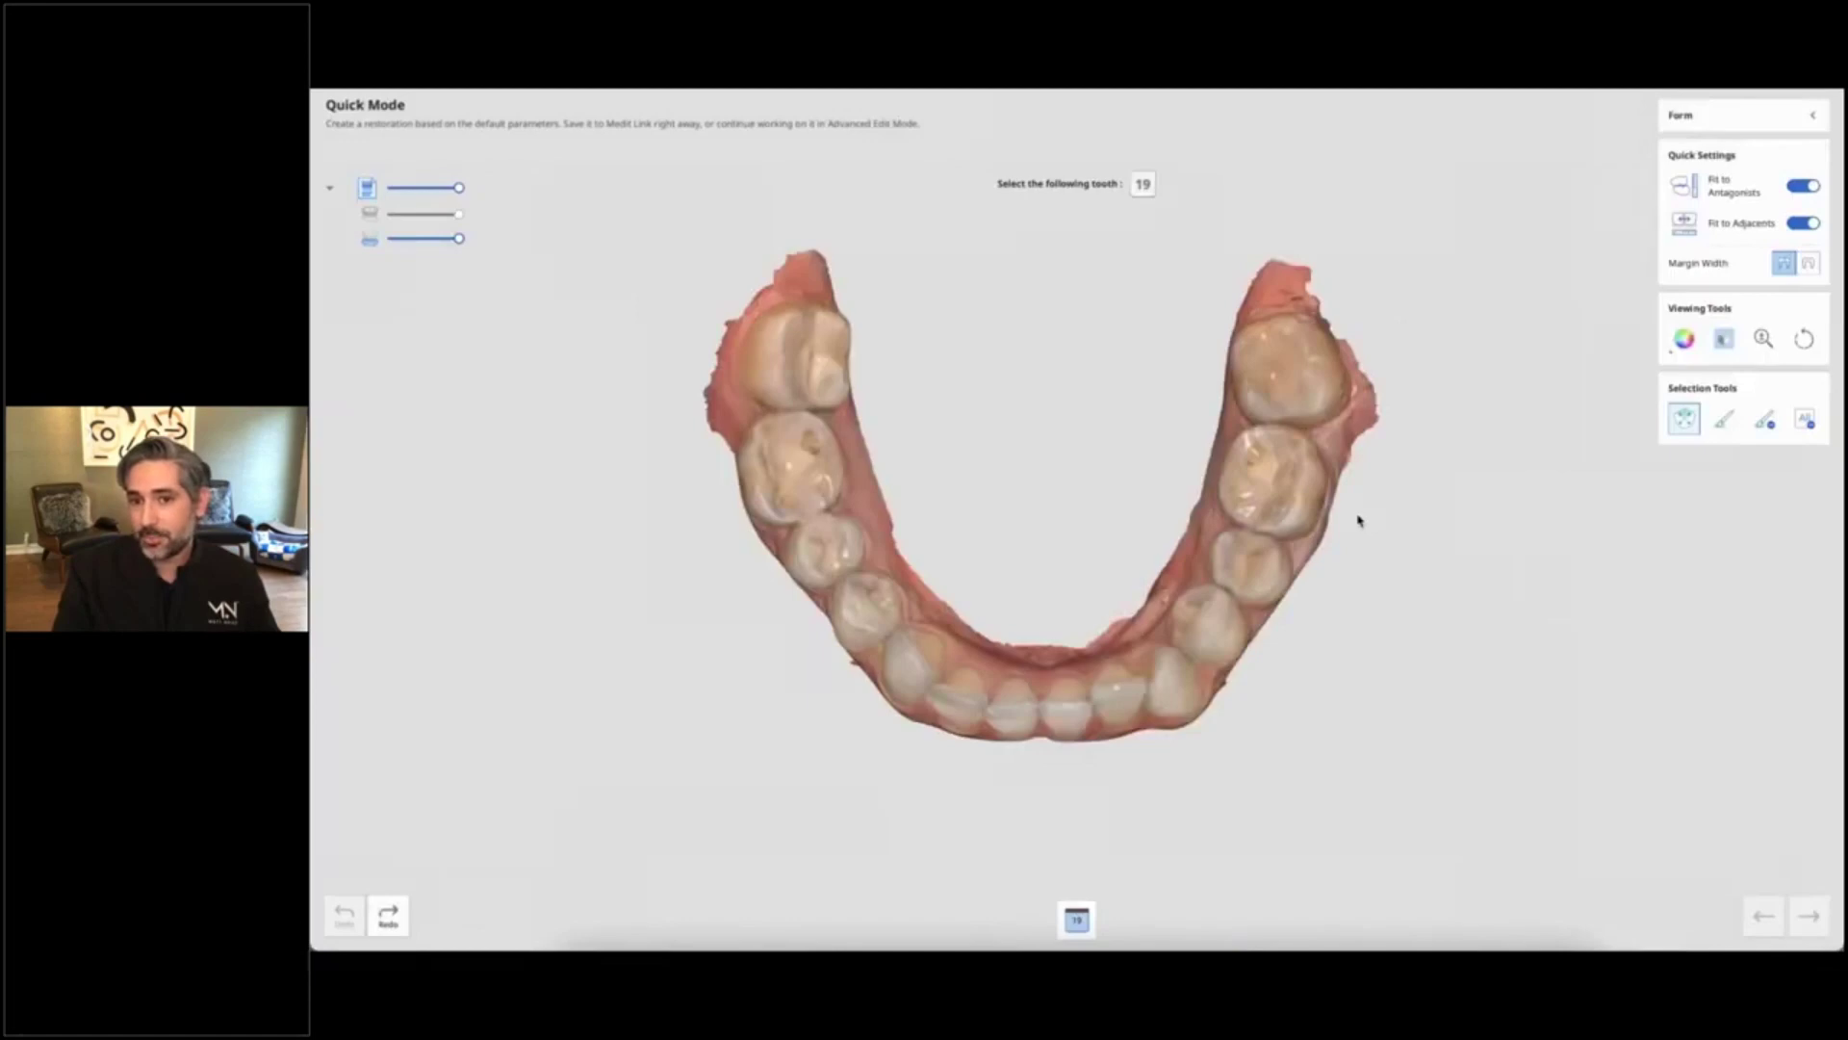
Step: Mark tooth #19 on the arch for restoration
click(1257, 478)
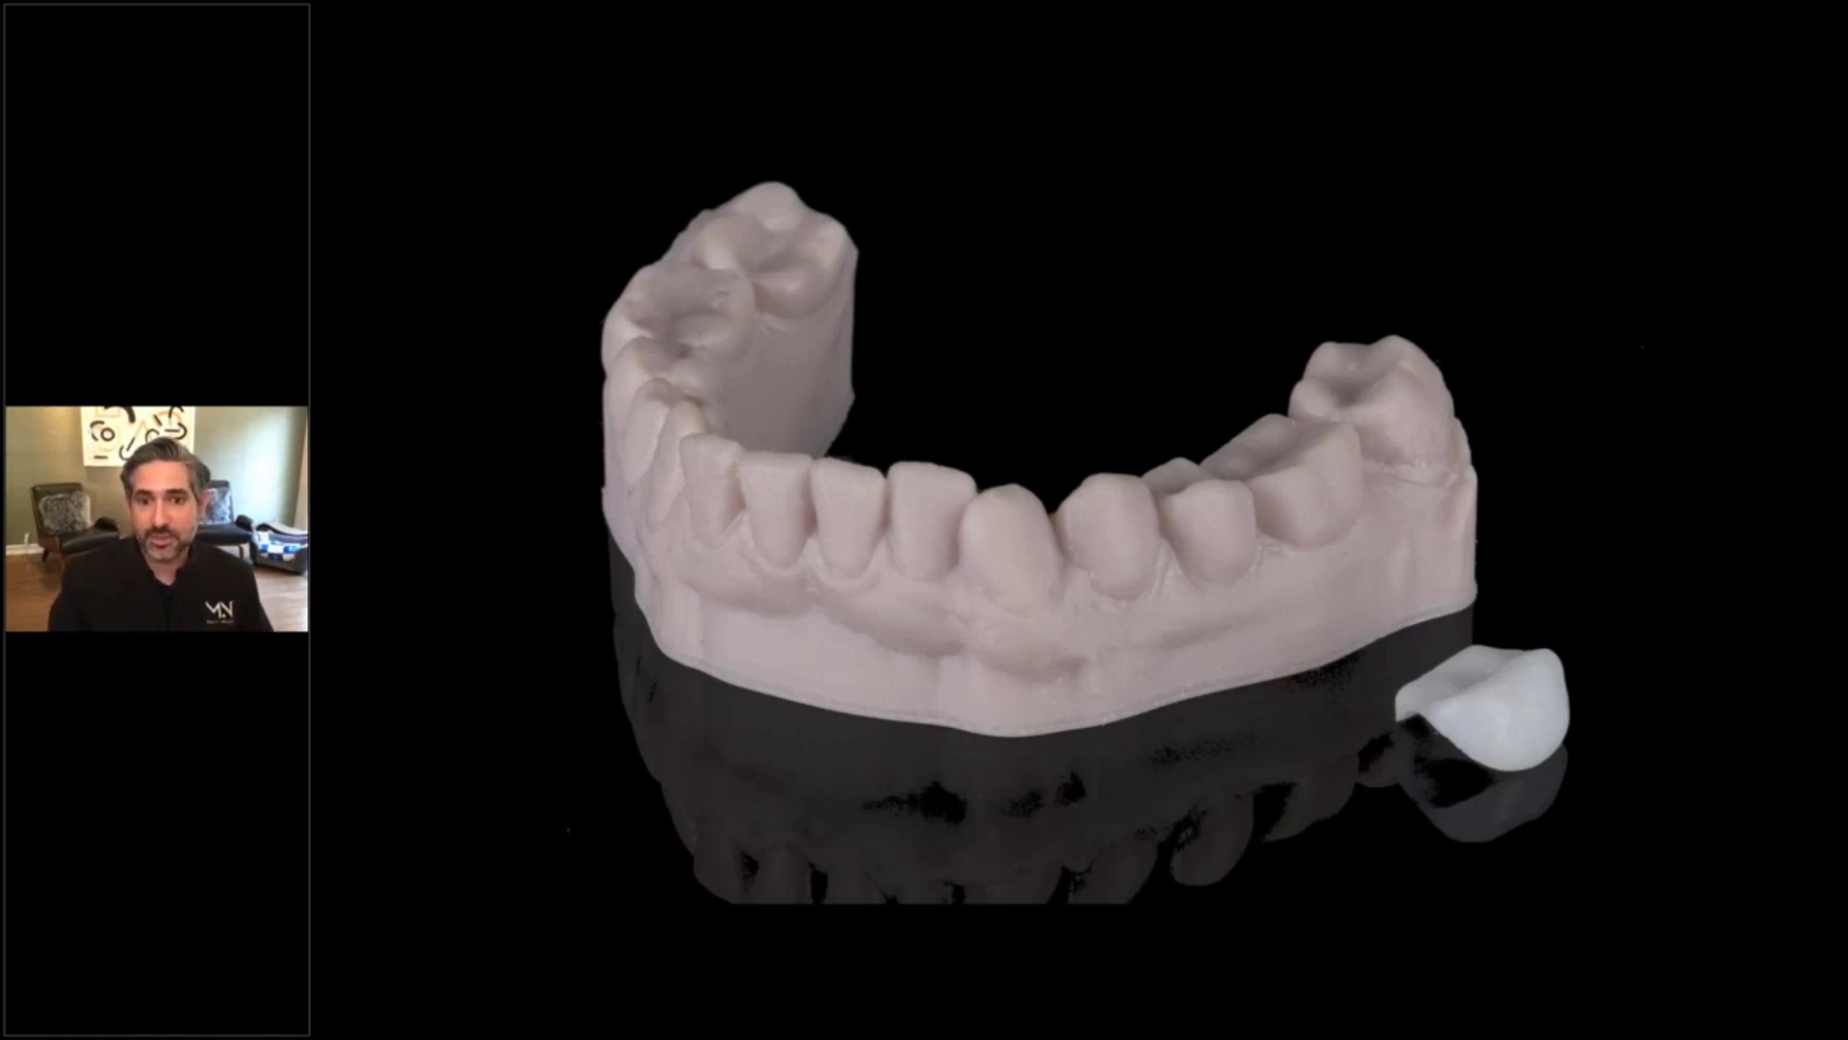
Step: Advance the slideshow to the intraoral photo of the prepared #19 tooth
key(Right)
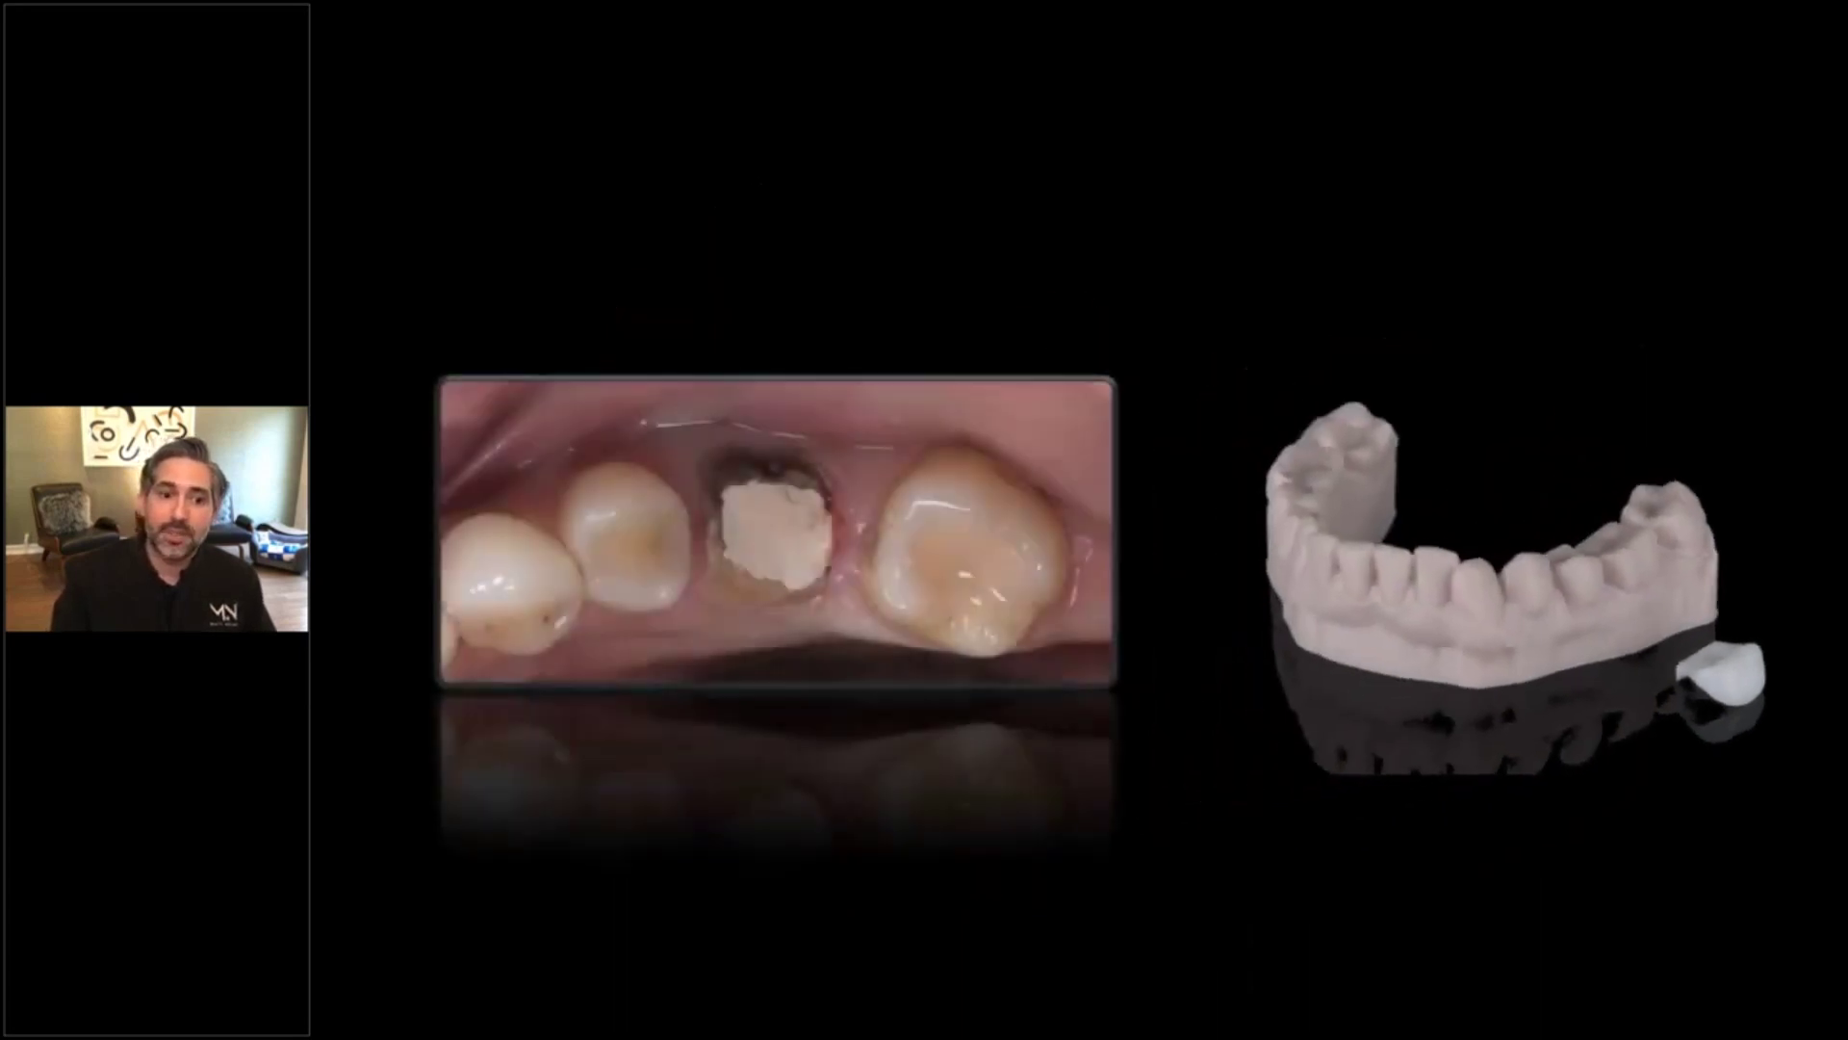